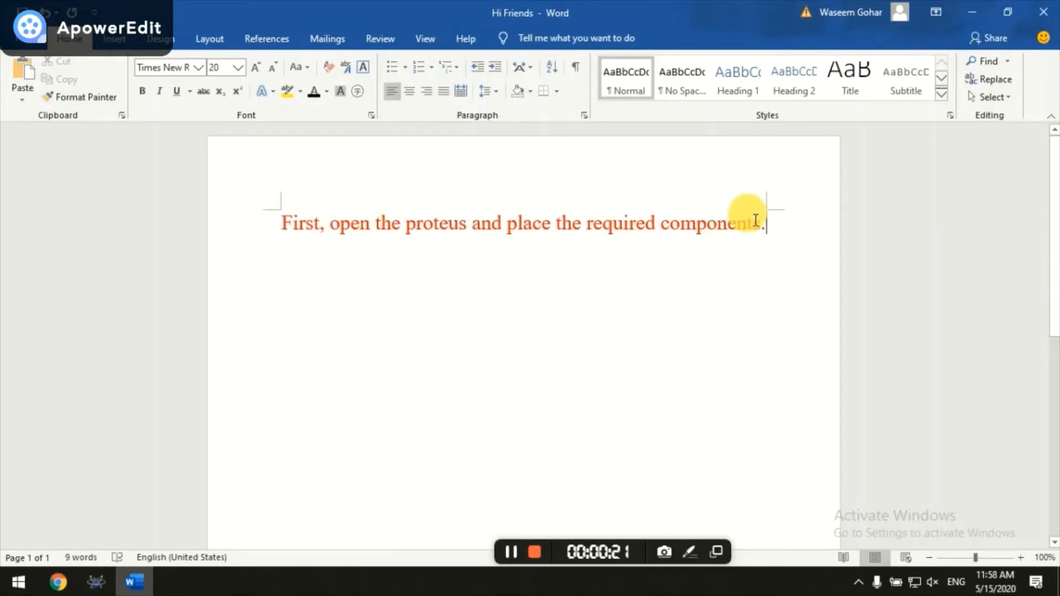
Switch to Proteus and place a VSOURCE voltage source in the left part of the schematic sheet.
click(94, 584)
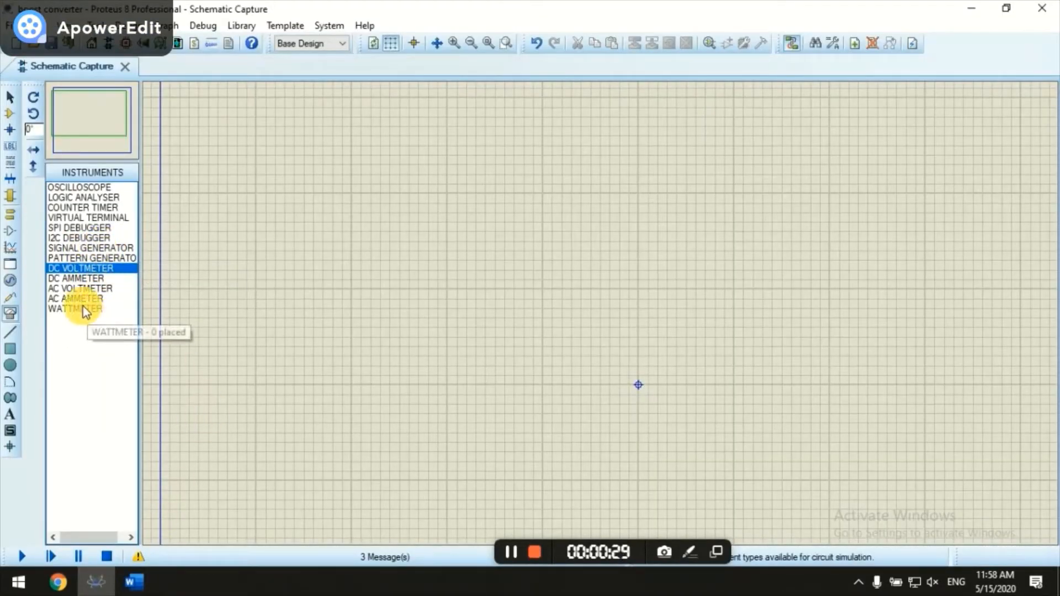
click(10, 113)
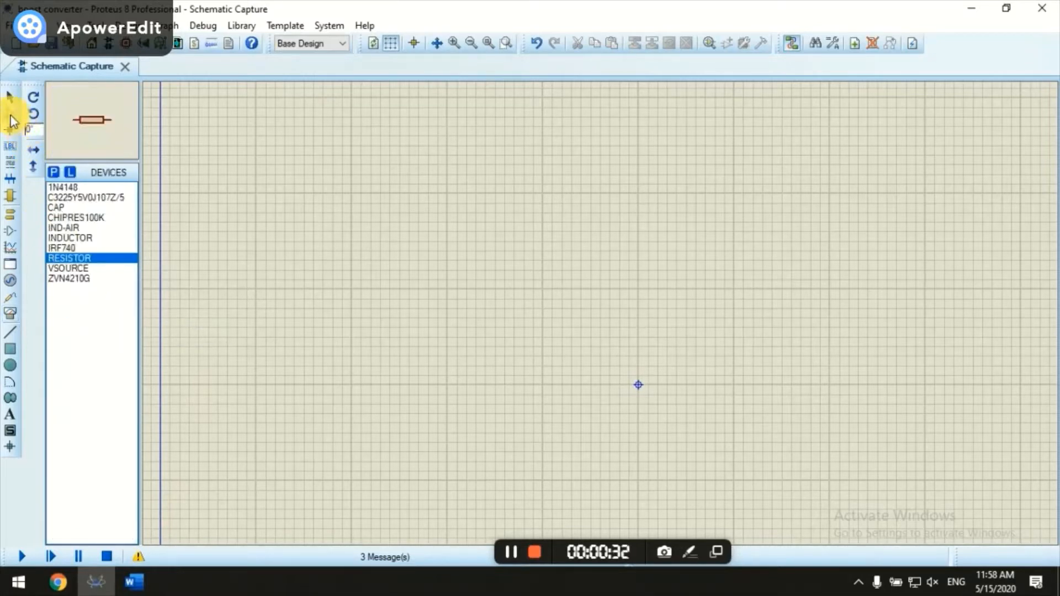
click(68, 267)
click(325, 264)
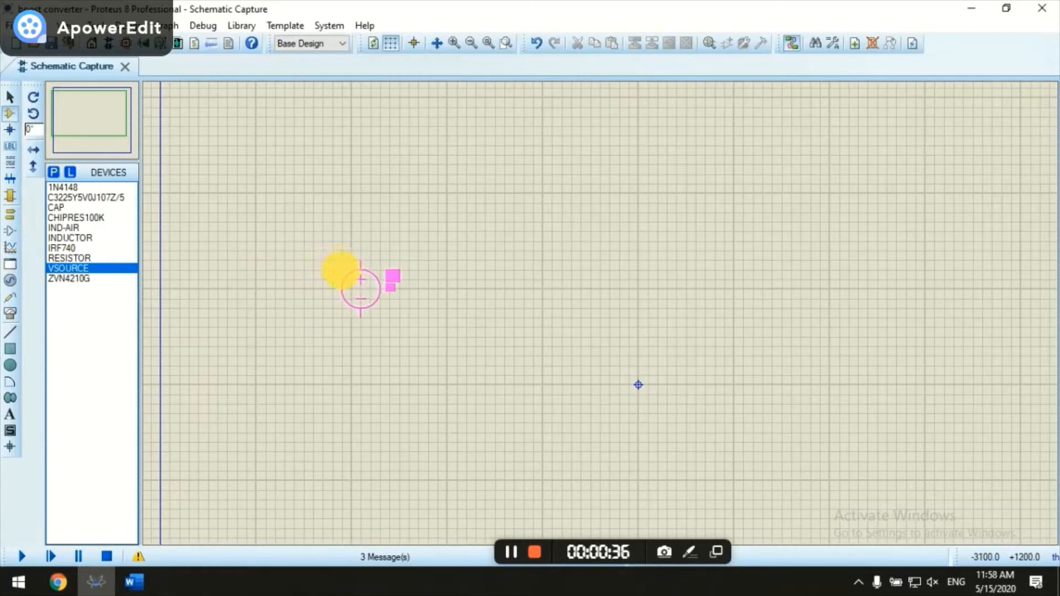
click(335, 267)
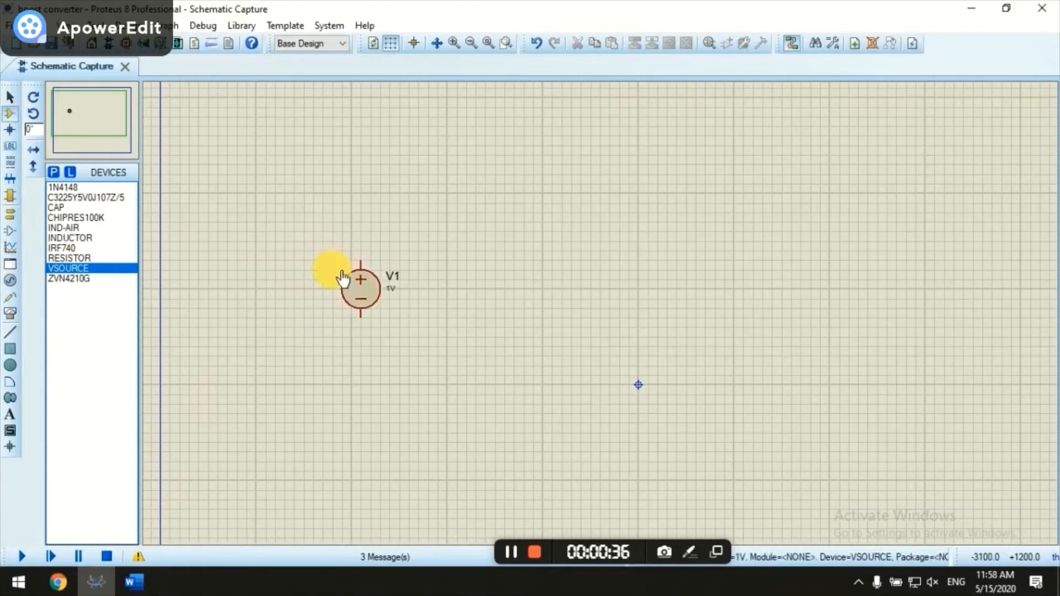
Place an IRF740 MOSFET above and to the right of the voltage source, rotate it clockwise and X-mirror it.
click(59, 248)
click(479, 216)
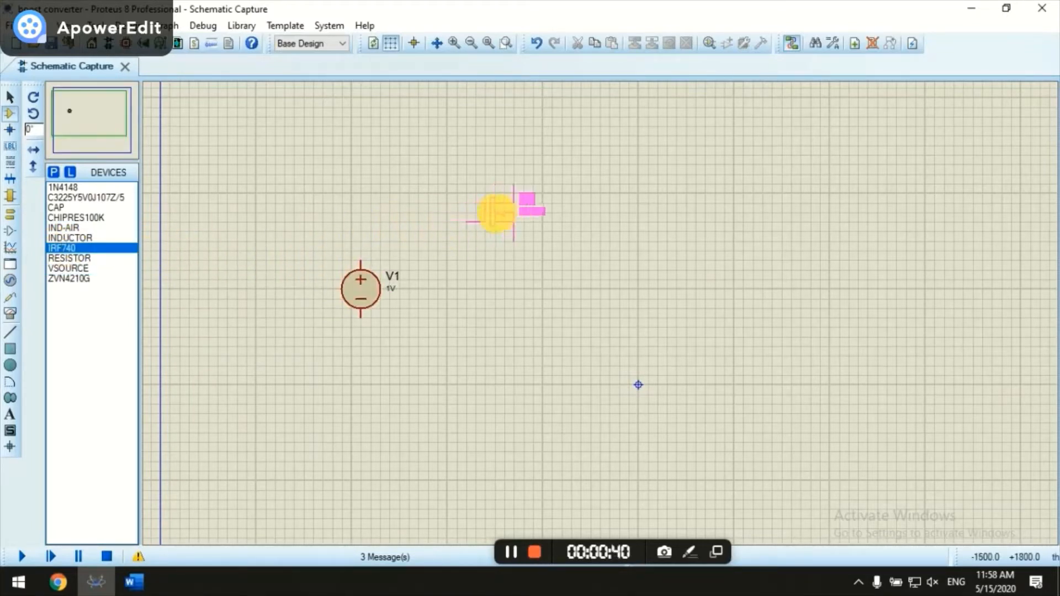
click(499, 210)
right_click(503, 207)
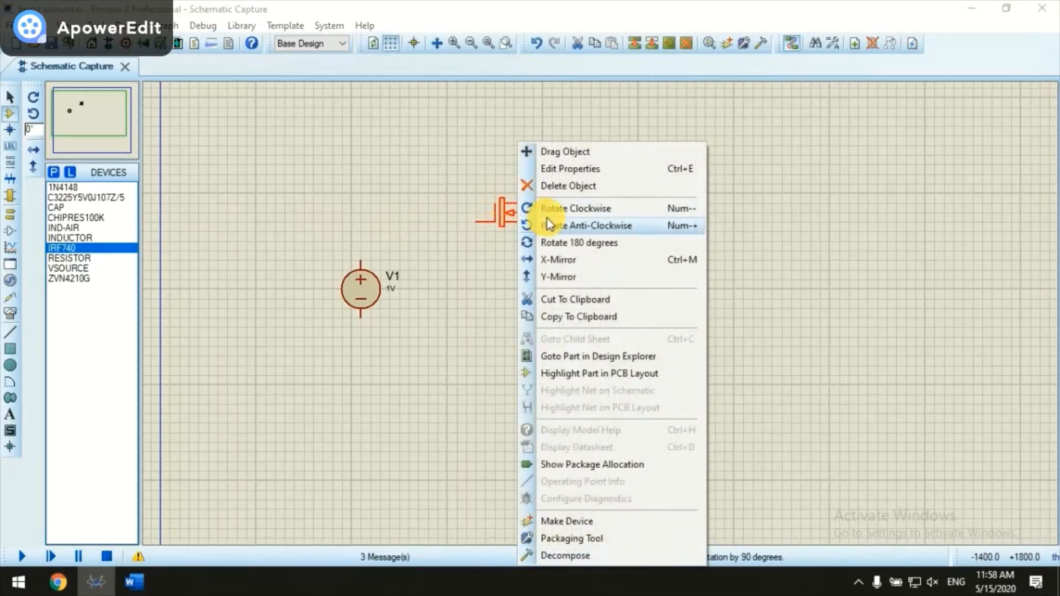
click(555, 209)
right_click(503, 209)
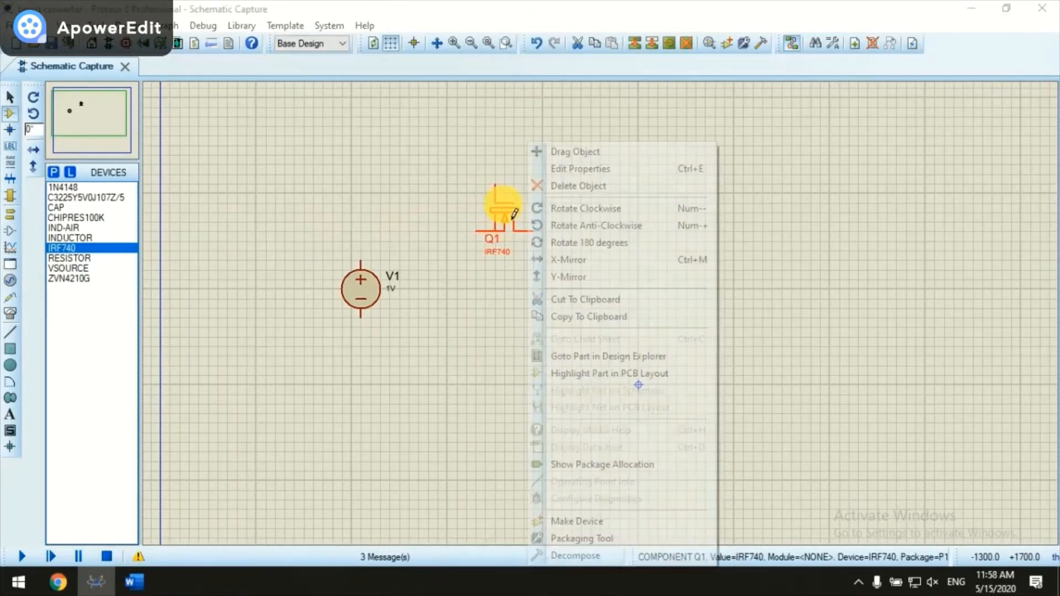
click(559, 257)
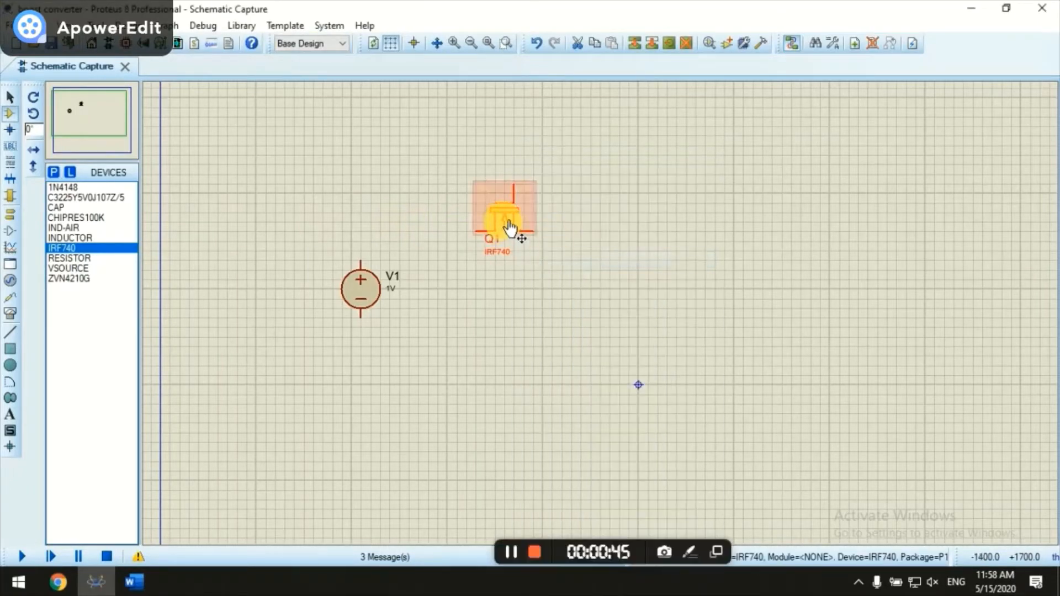
Place an INDUCTOR to the right of the MOSFET and a 1N4148 diode below and between them, rotated anti-clockwise.
click(75, 238)
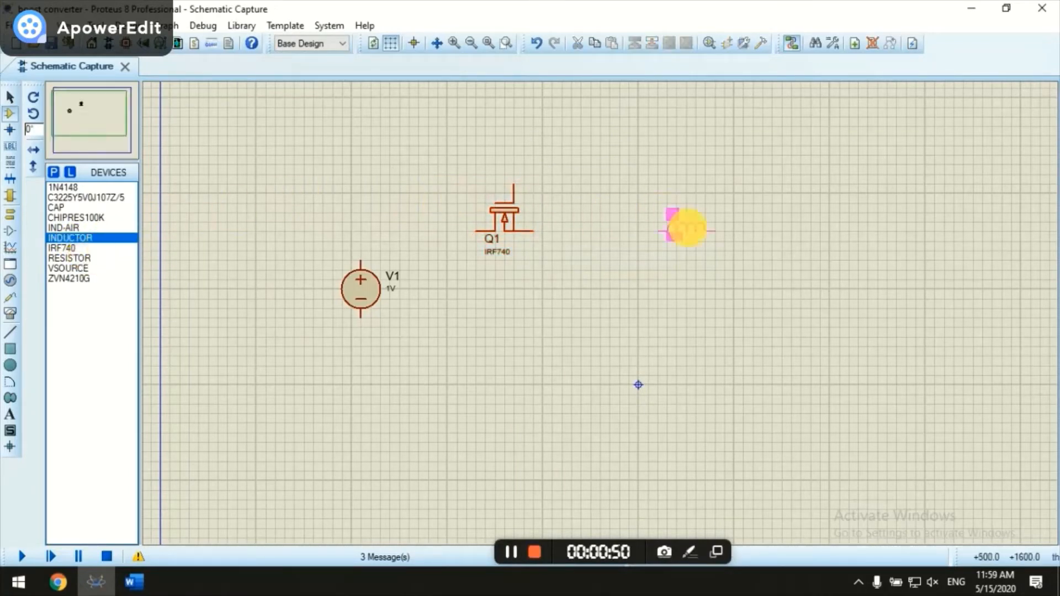
click(704, 228)
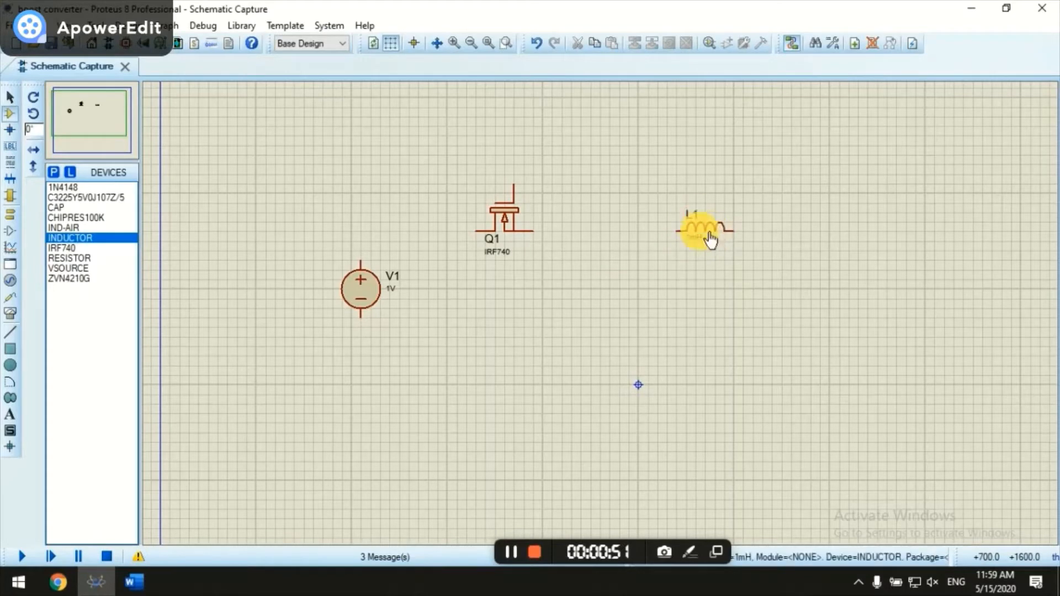
click(82, 186)
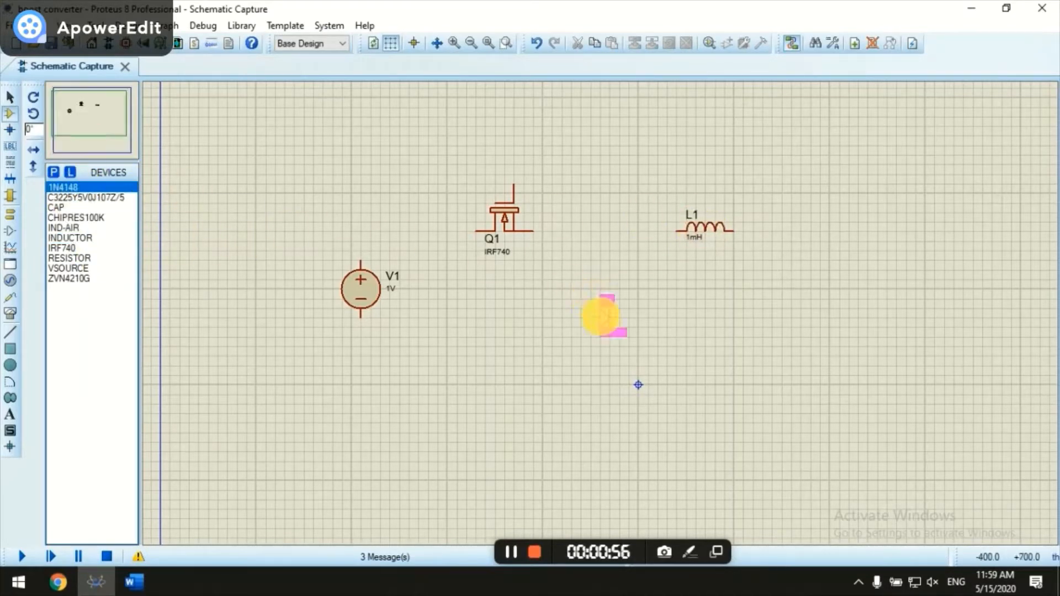
click(595, 333)
right_click(595, 335)
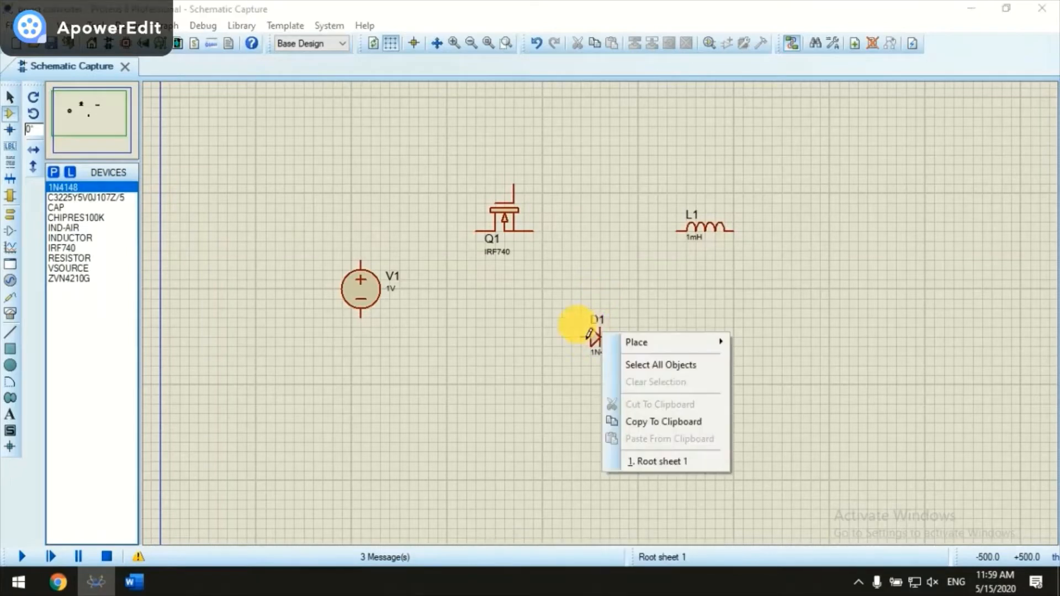
key(Escape)
right_click(595, 338)
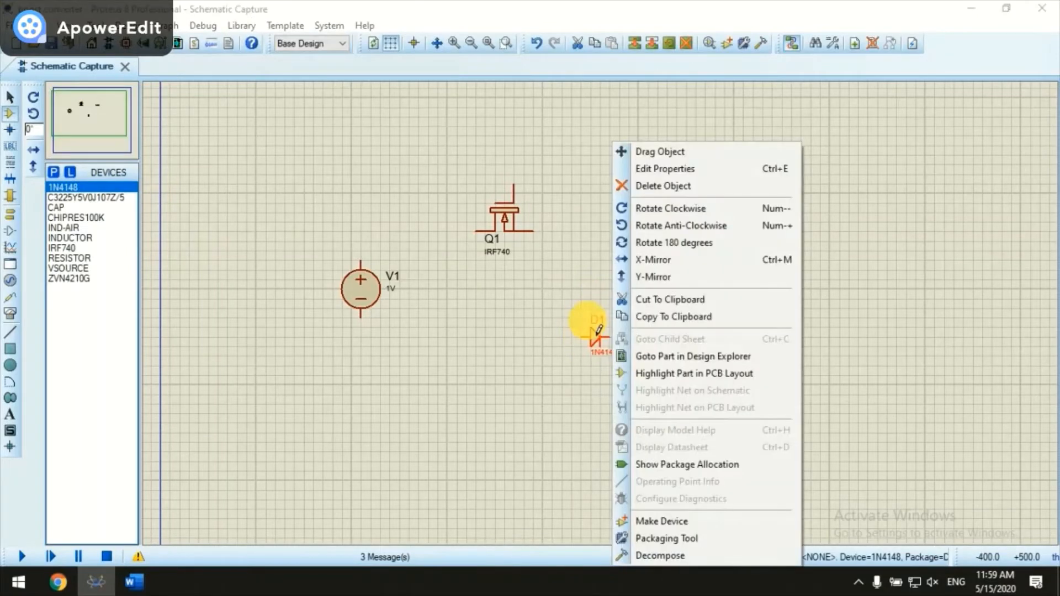
click(671, 230)
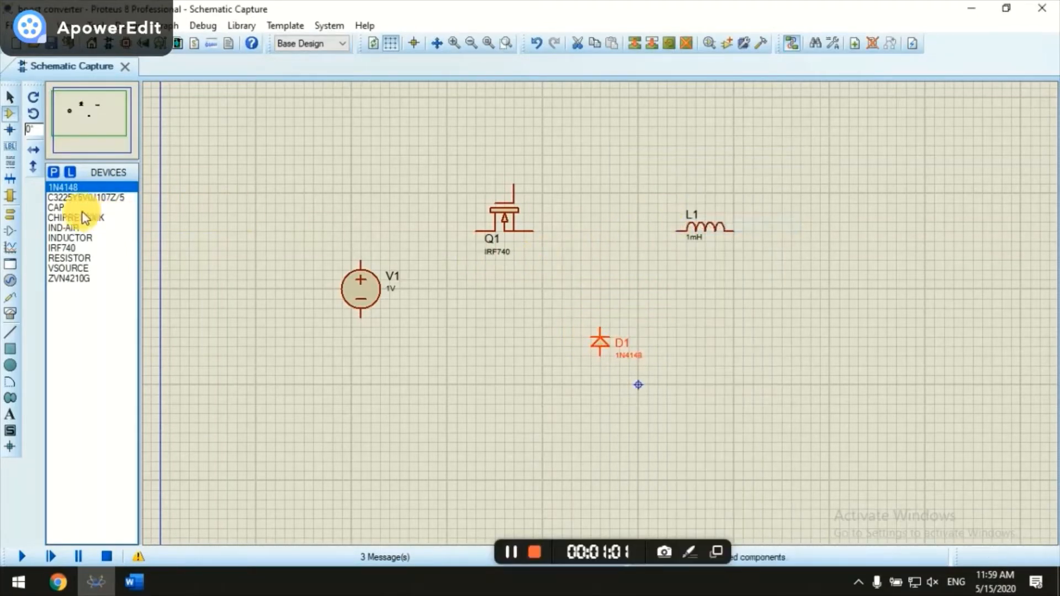
Place a CAP capacitor below and to the right of the inductor and rotate it clockwise.
click(64, 207)
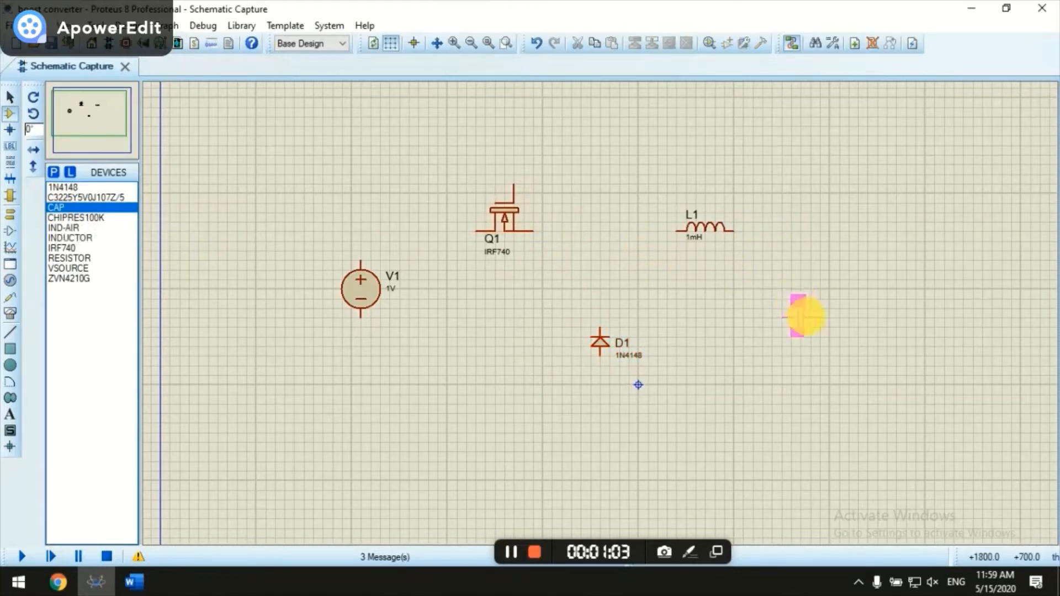
click(808, 342)
right_click(810, 338)
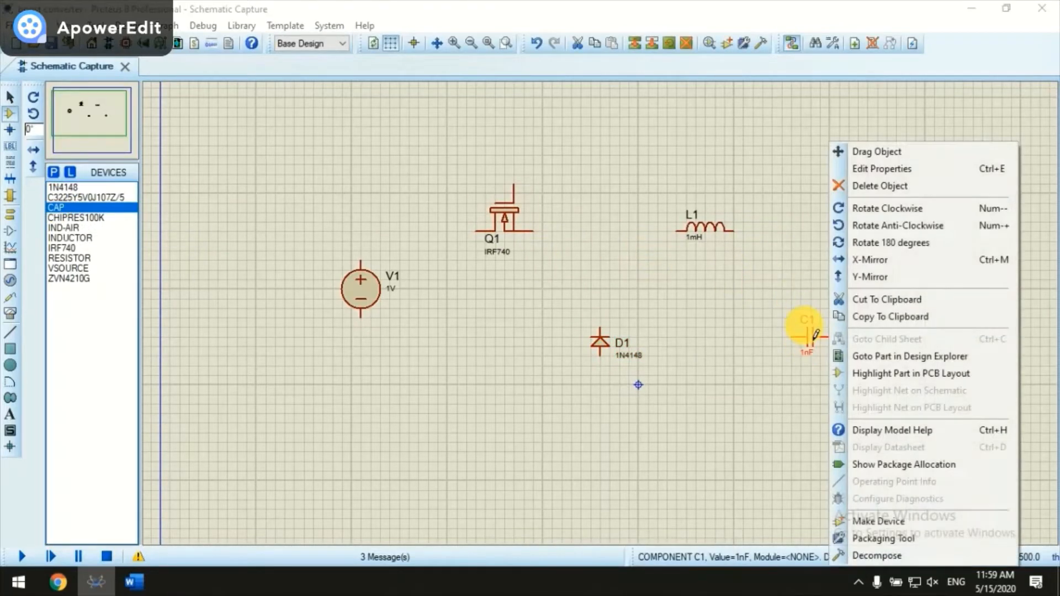
click(872, 208)
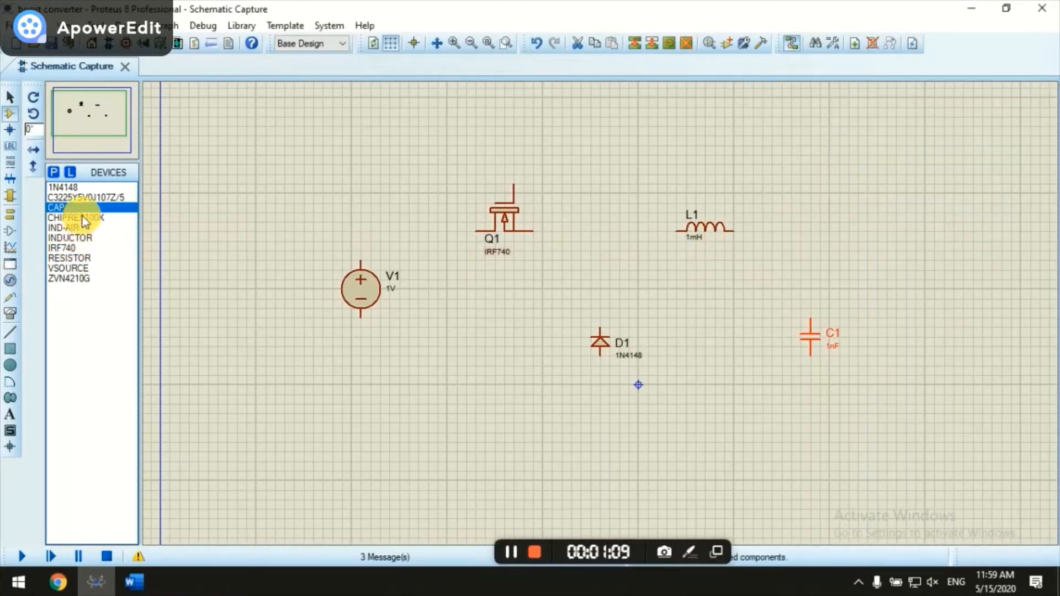
Place a RESISTOR to the right of the capacitor and rotate it clockwise.
click(61, 258)
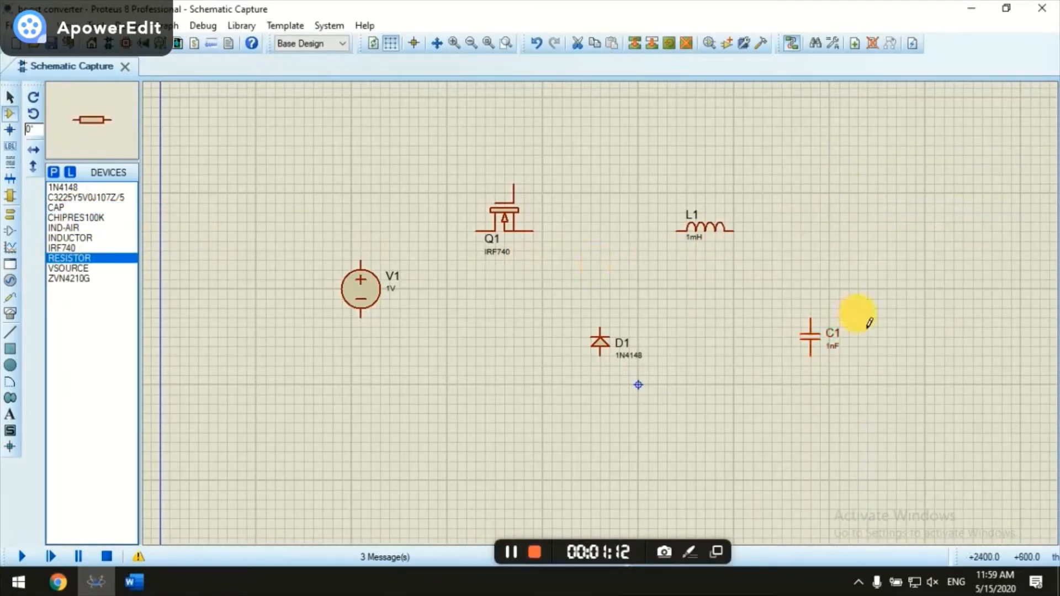
click(889, 334)
right_click(882, 326)
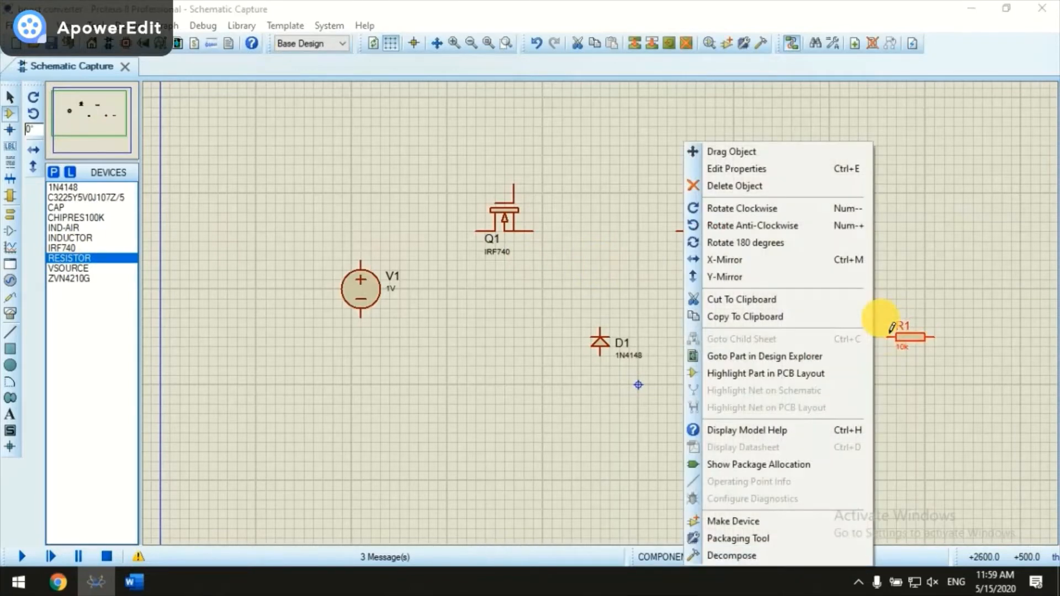
click(778, 208)
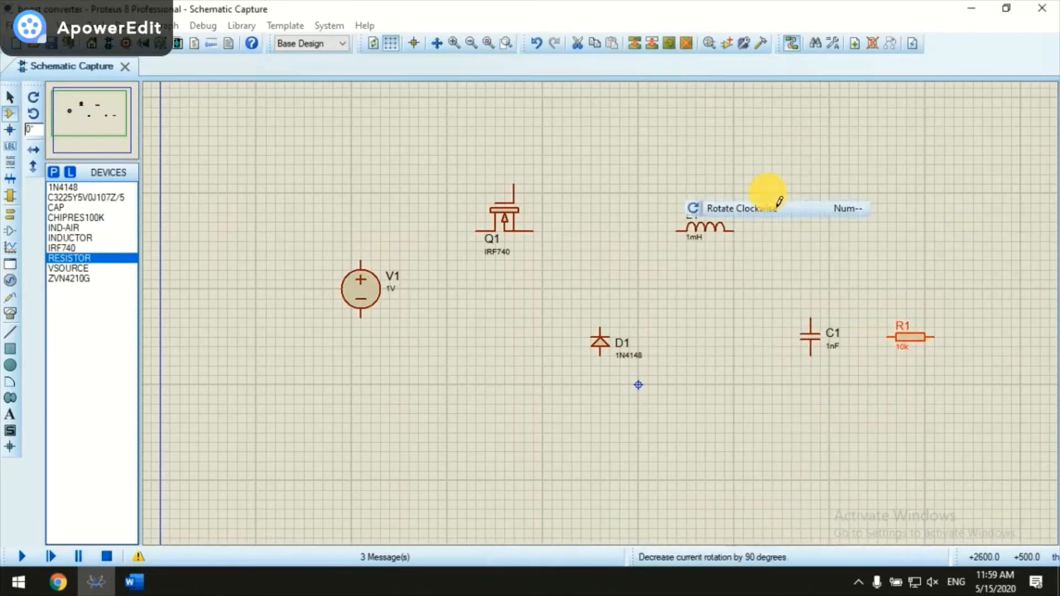
Wire the inductor's right end to the upper terminals of the capacitor and the resistor.
click(734, 229)
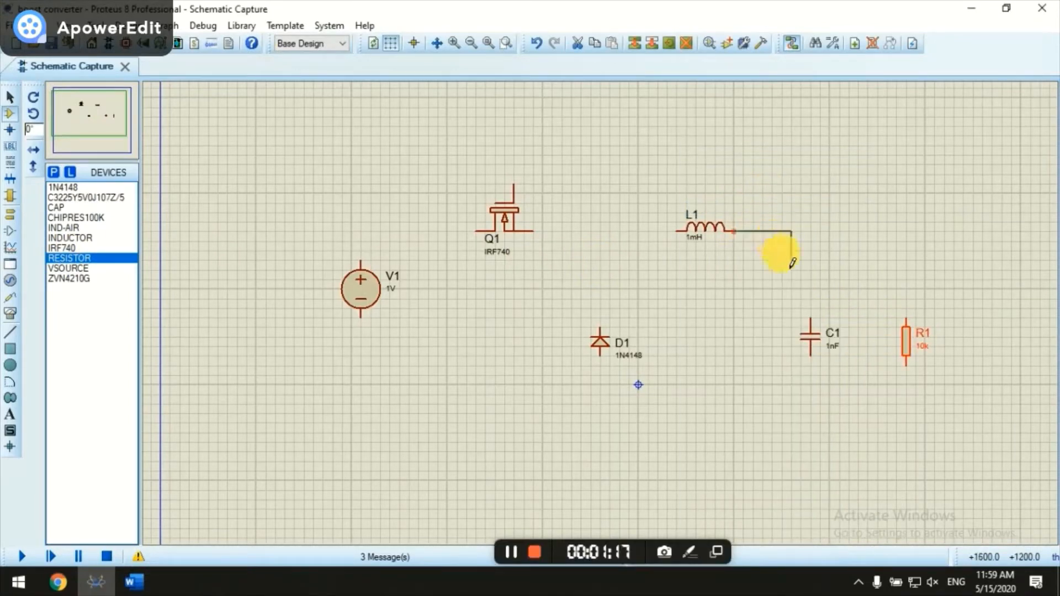
click(810, 318)
click(812, 230)
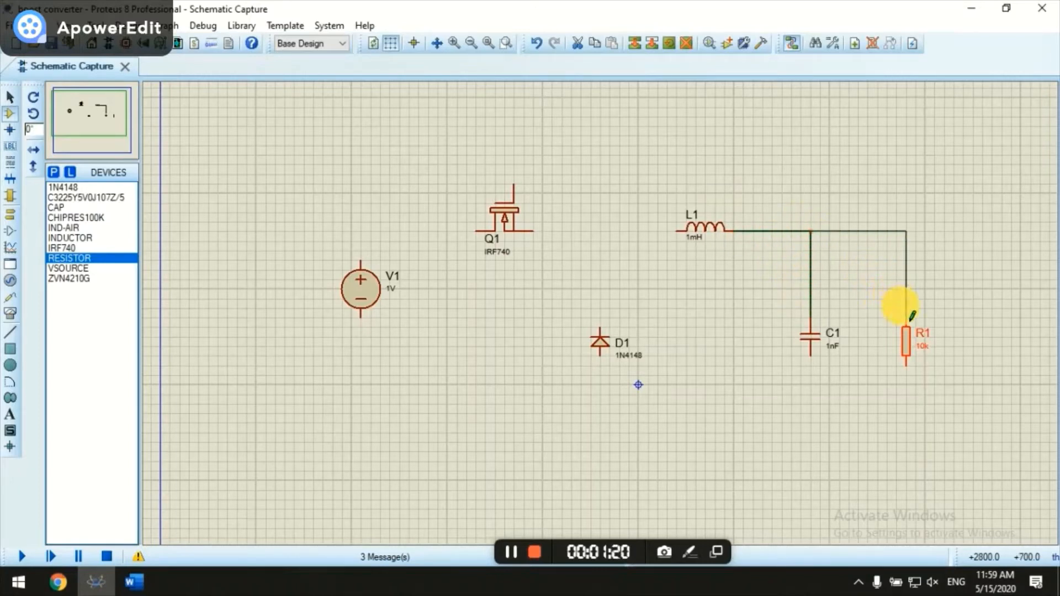
click(905, 320)
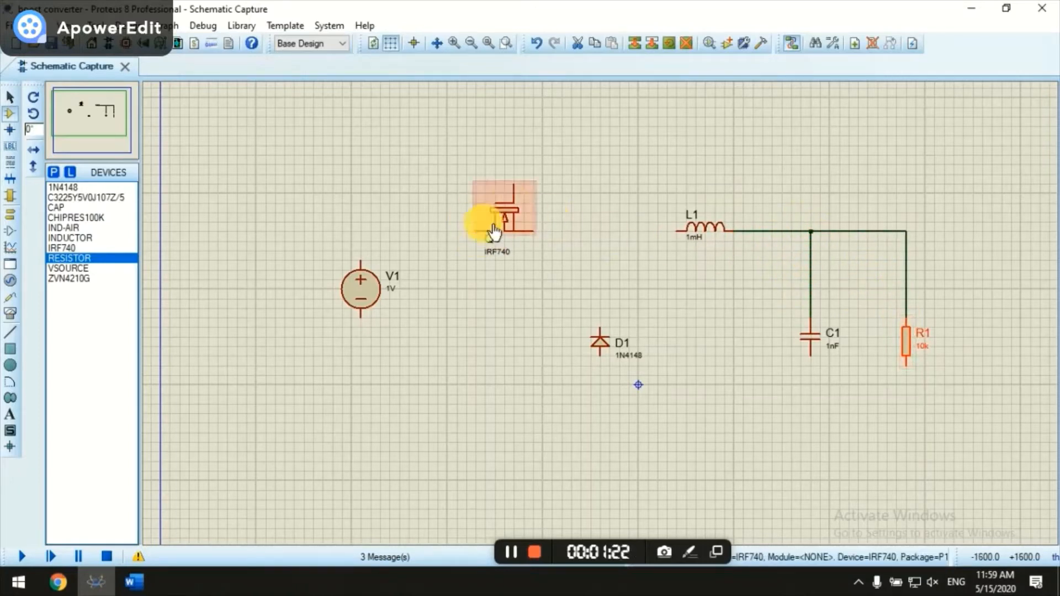
Y-mirror the MOSFET and move it down so its drain and source line up with the inductor.
right_click(529, 198)
click(596, 276)
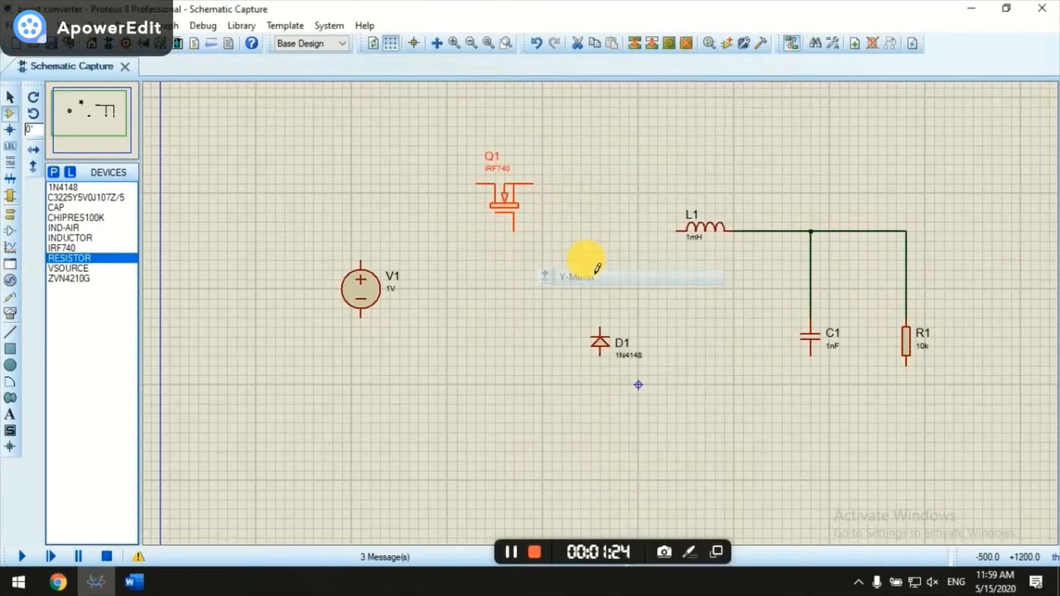
drag(492, 201, 505, 258)
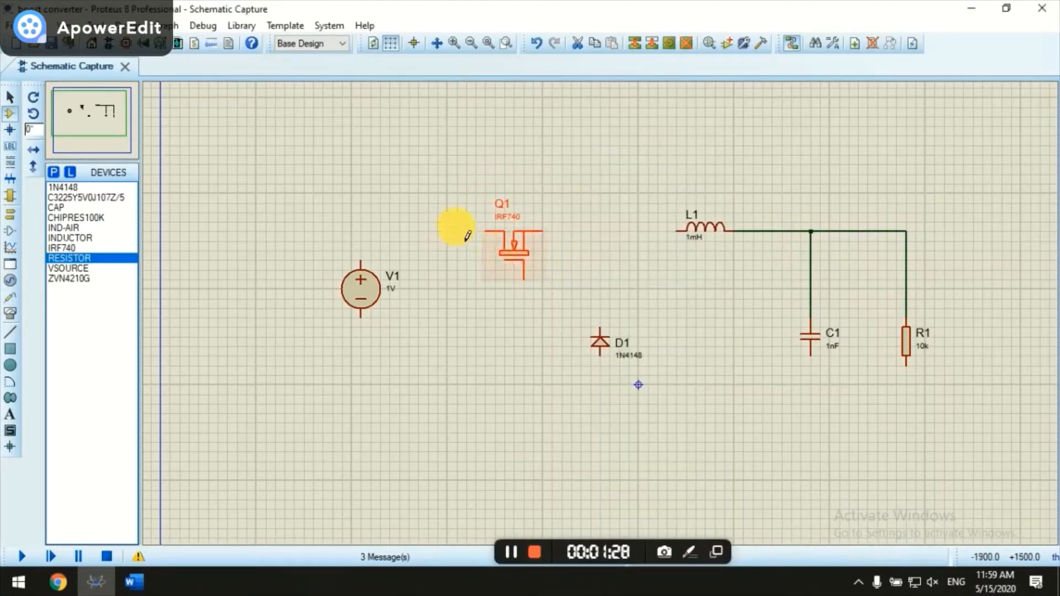
Wire the source's positive terminal through the MOSFET to the inductor and connect the diode's upper end to the MOSFET-inductor wire.
click(360, 259)
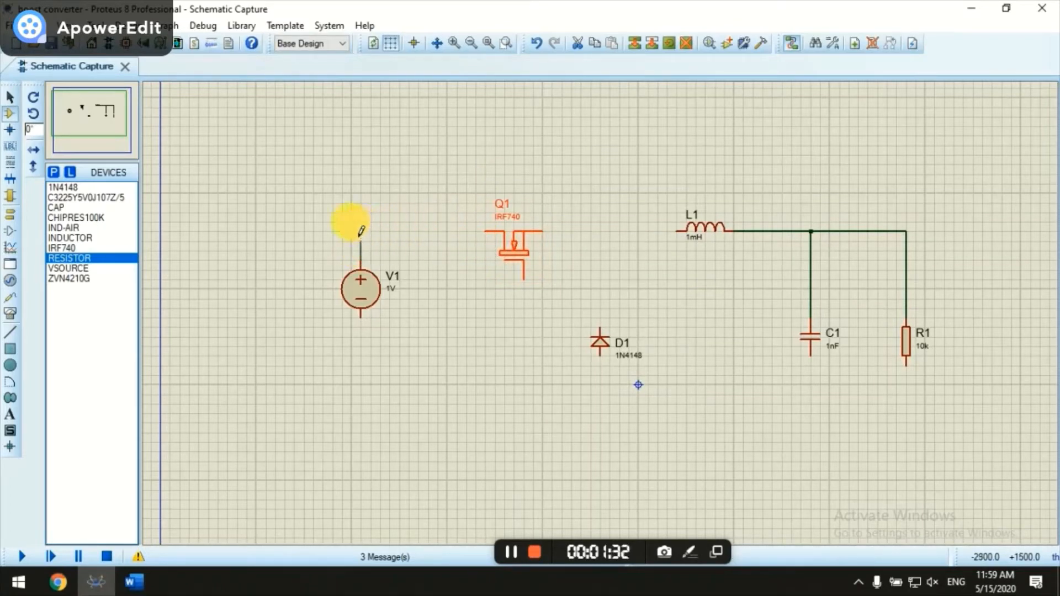
click(486, 230)
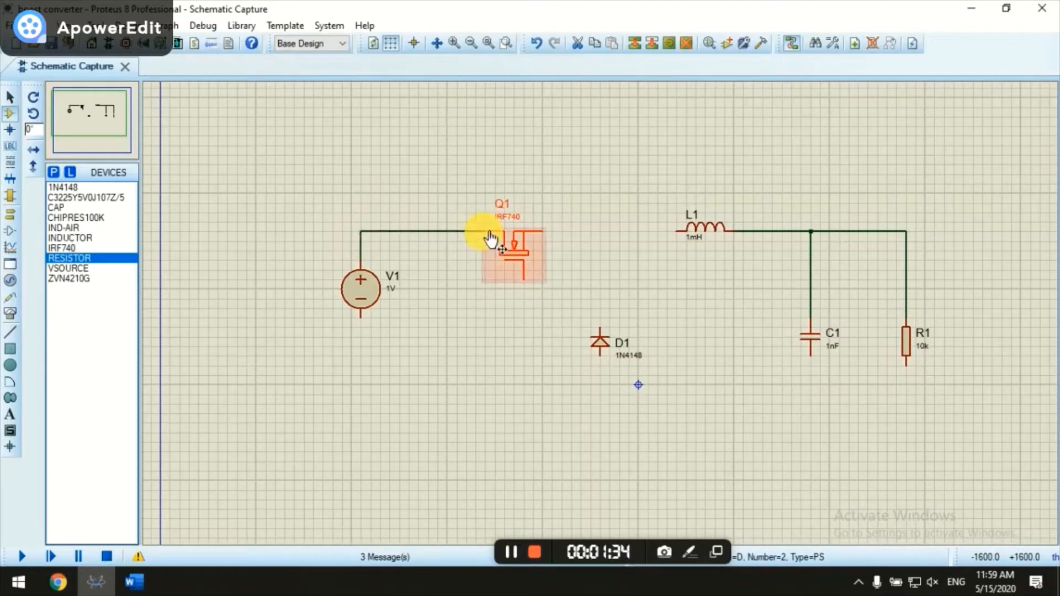
click(677, 227)
click(542, 230)
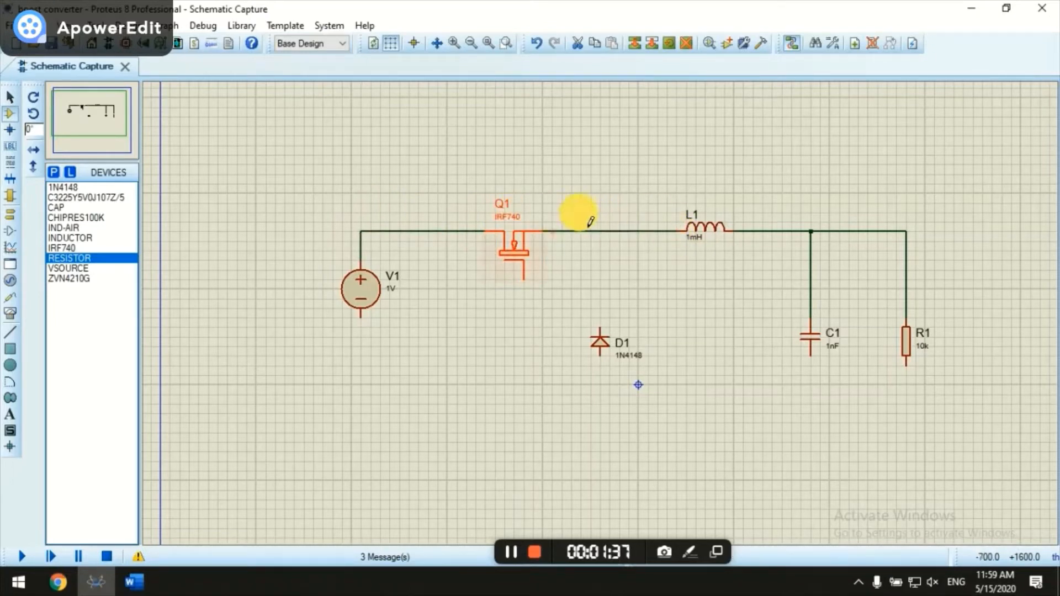
click(600, 327)
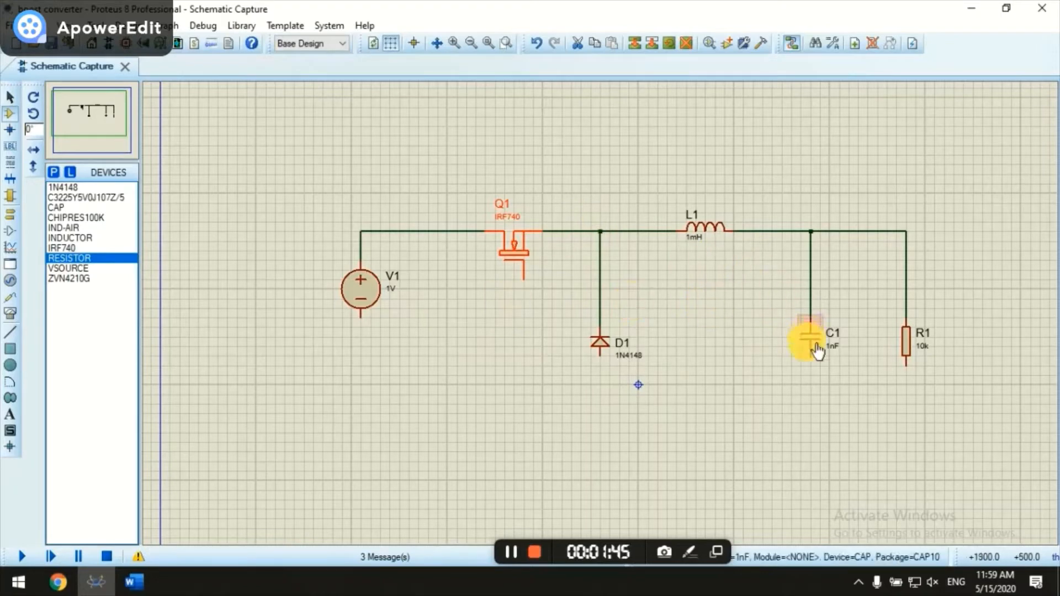
double_click(831, 345)
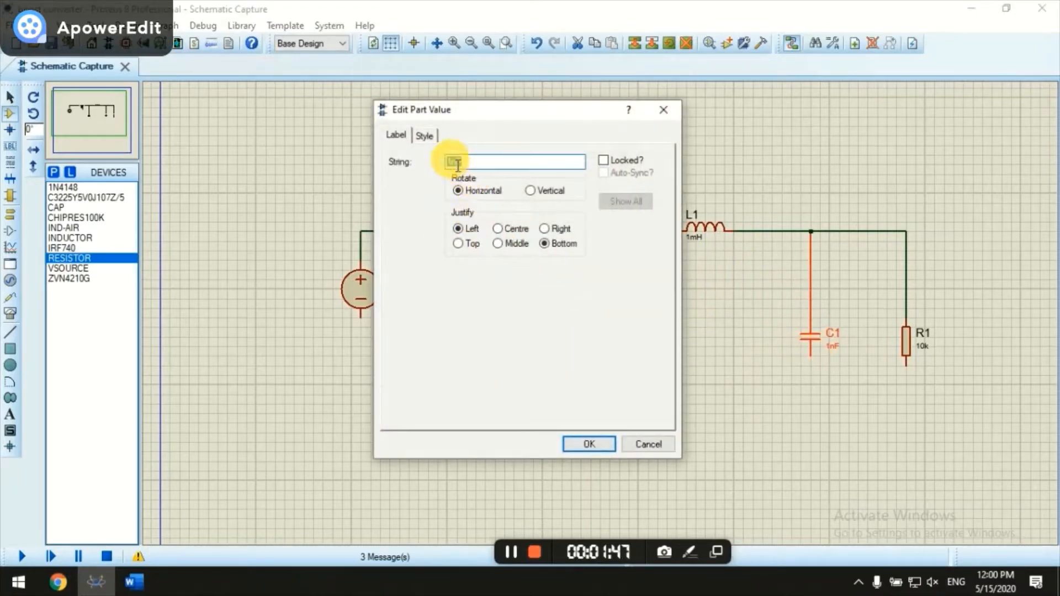
click(643, 446)
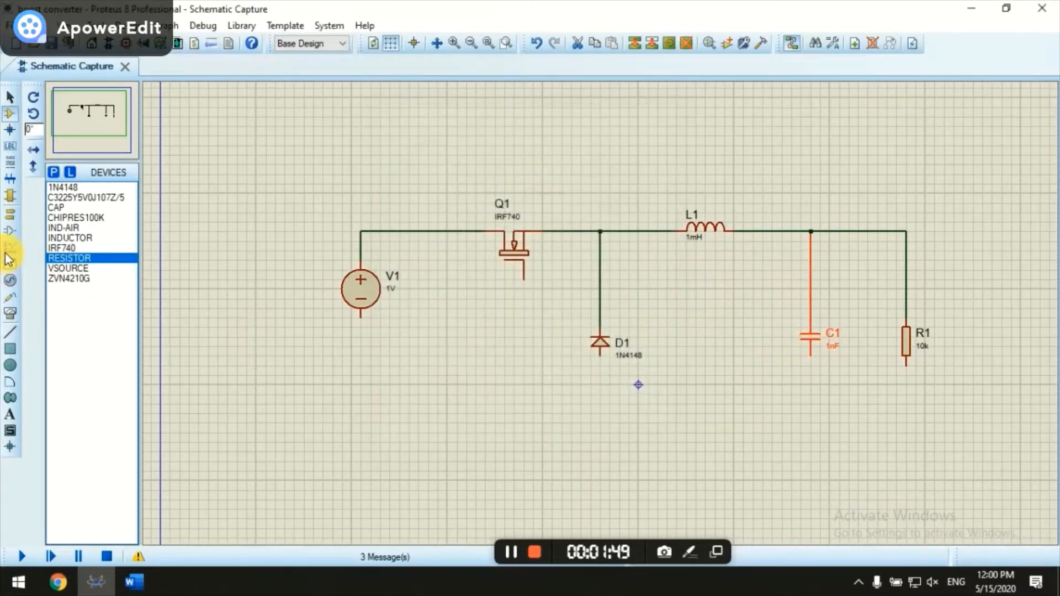
Place a PULSE generator below and to the left of the MOSFET and wire it to the gate.
click(11, 283)
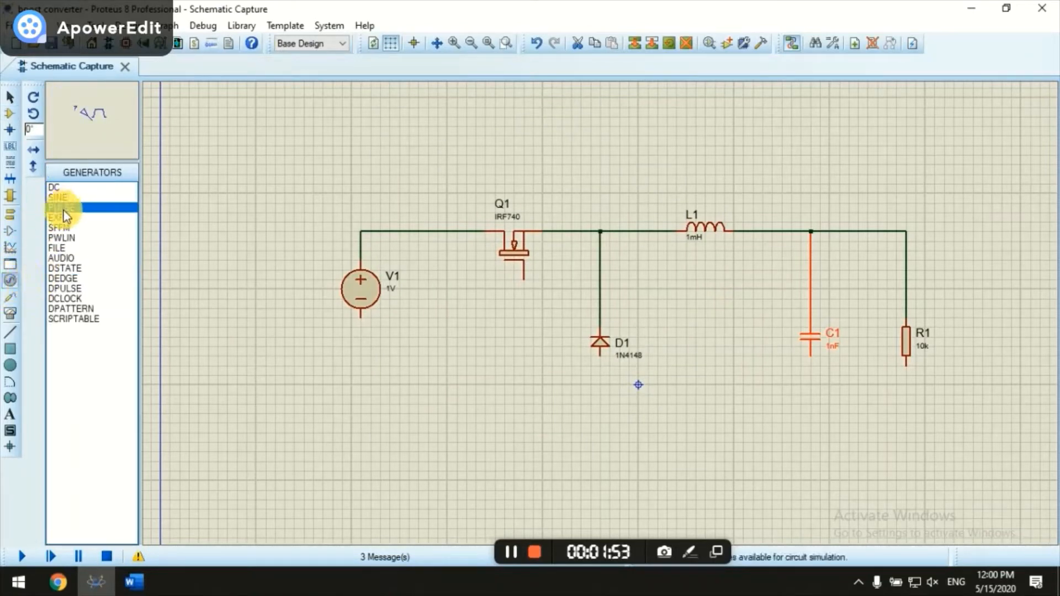
click(452, 312)
click(522, 279)
click(461, 316)
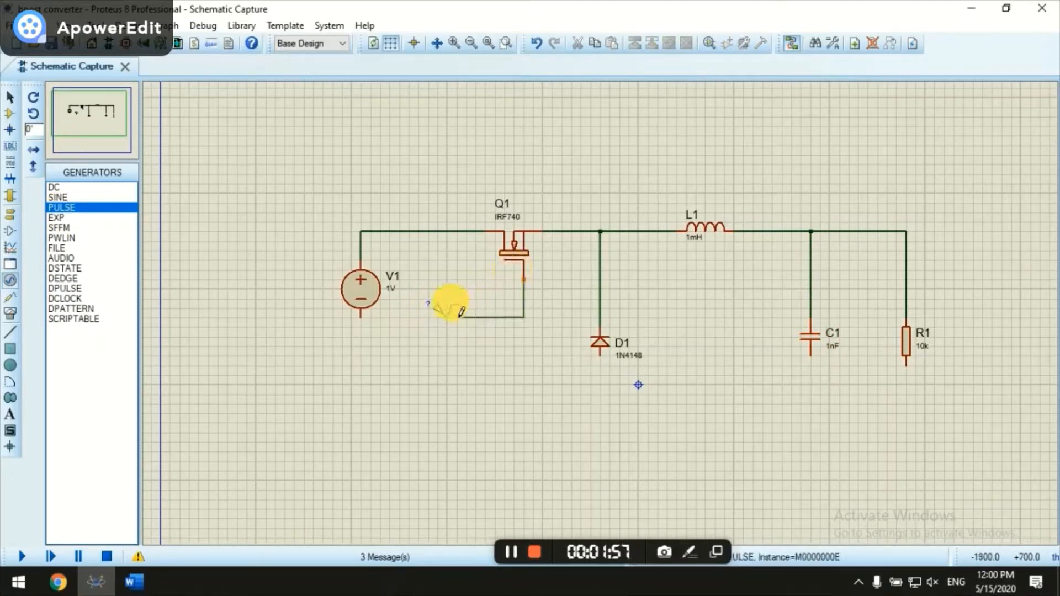
Wire the voltage source's negative terminal along a lower return line to the diode's lower end.
click(362, 315)
click(367, 375)
click(362, 412)
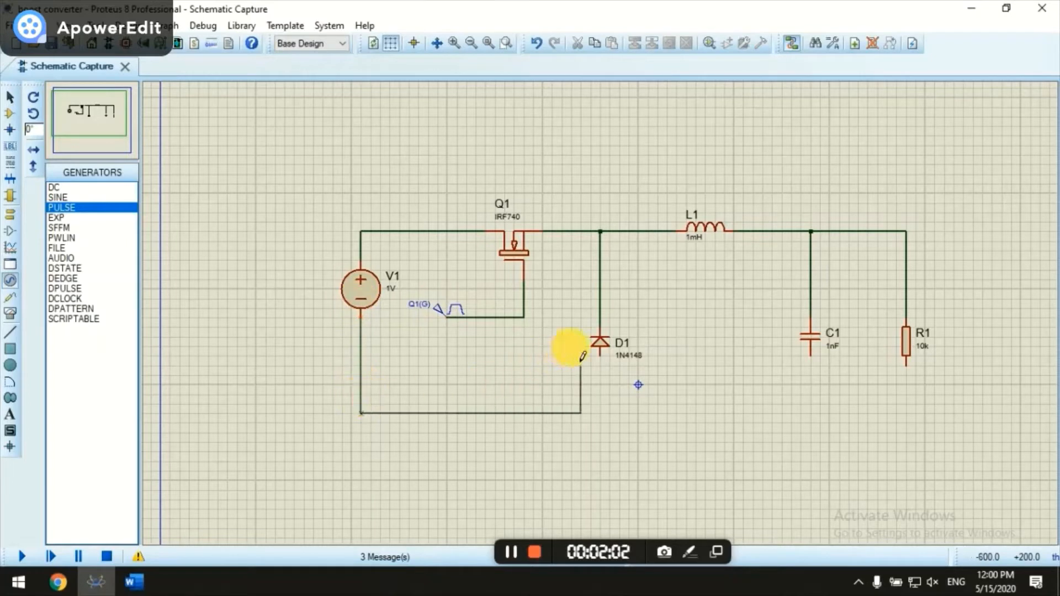
click(598, 412)
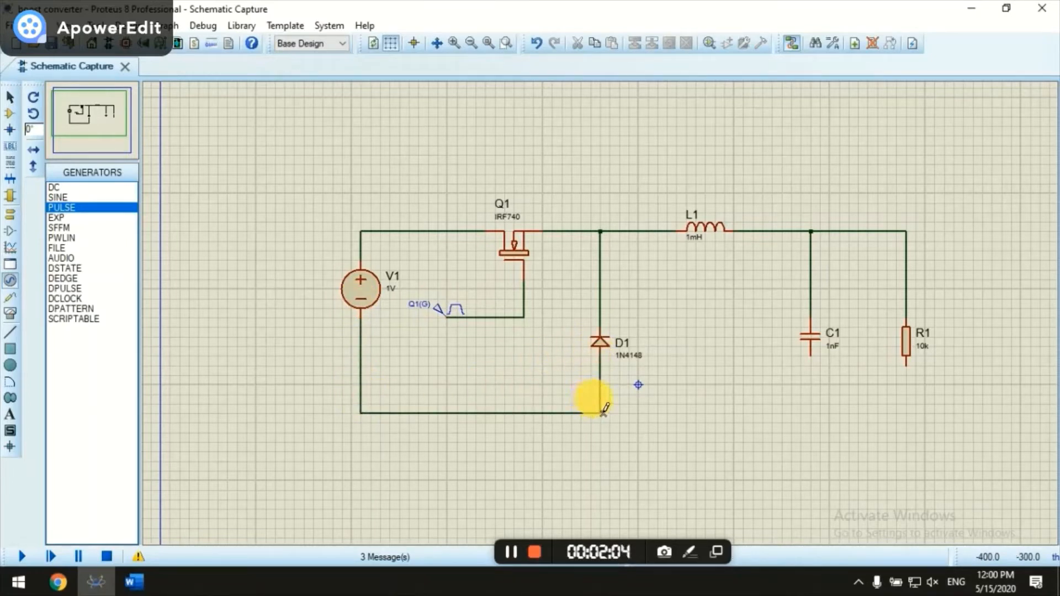
Wire the lower ends of capacitor C1 and resistor R1 to the lower return line at the diode.
click(808, 354)
click(605, 412)
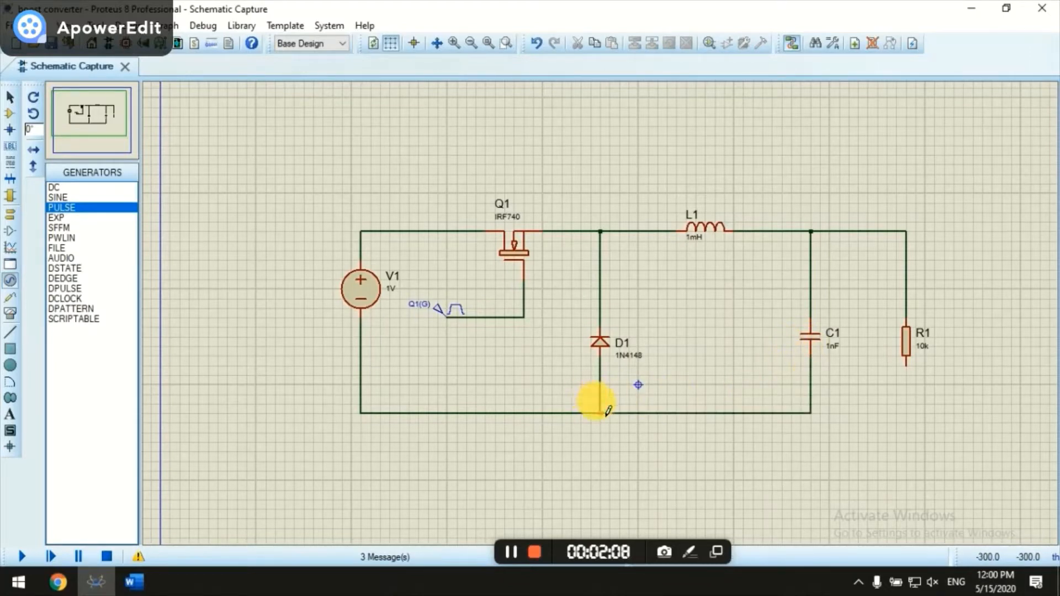
click(906, 361)
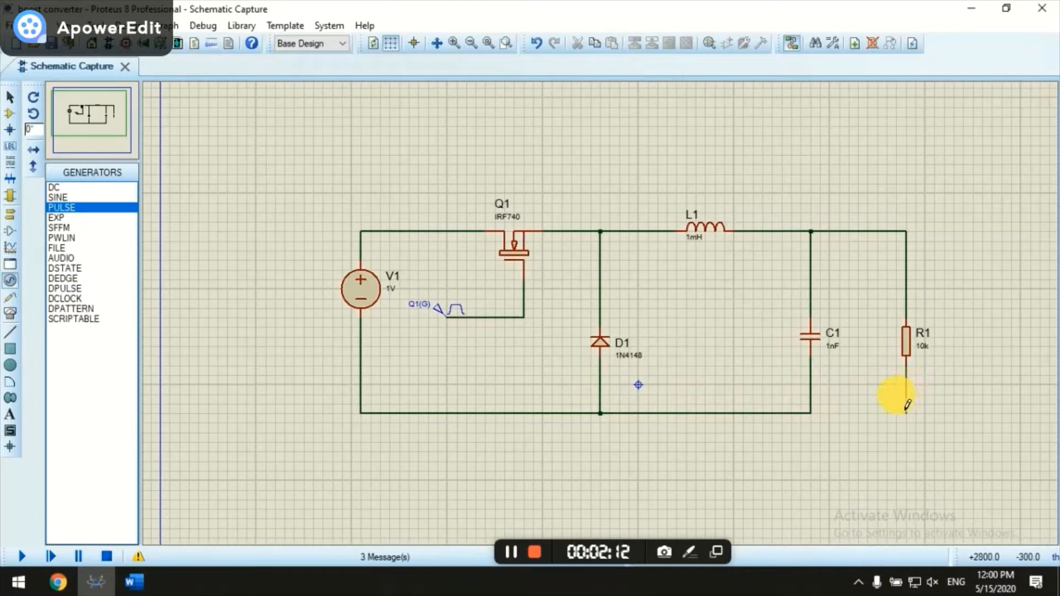
click(809, 411)
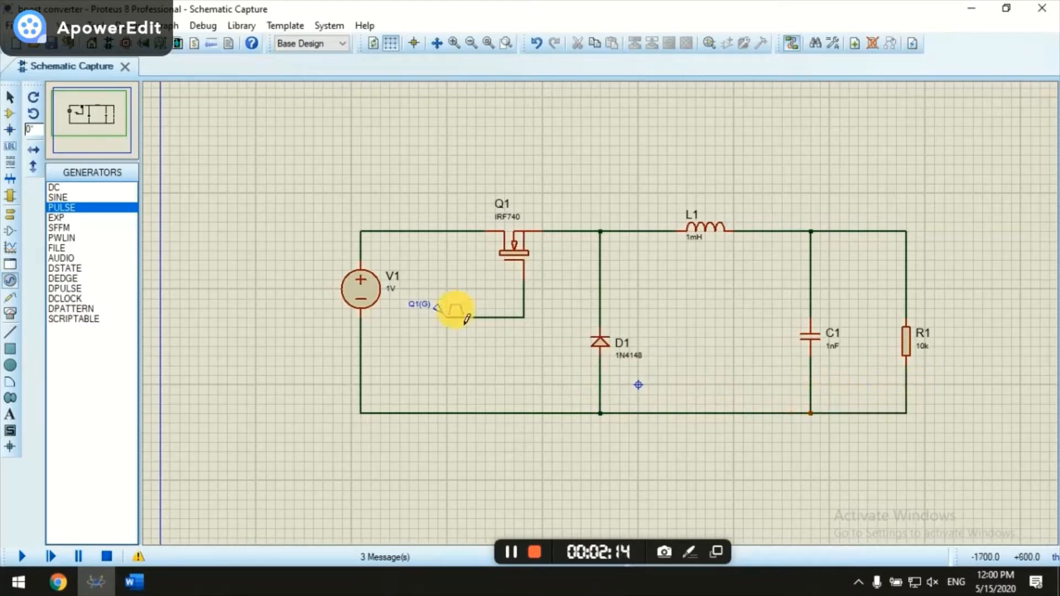
Place a GROUND terminal on the lower return line between the voltage source and the diode.
click(9, 215)
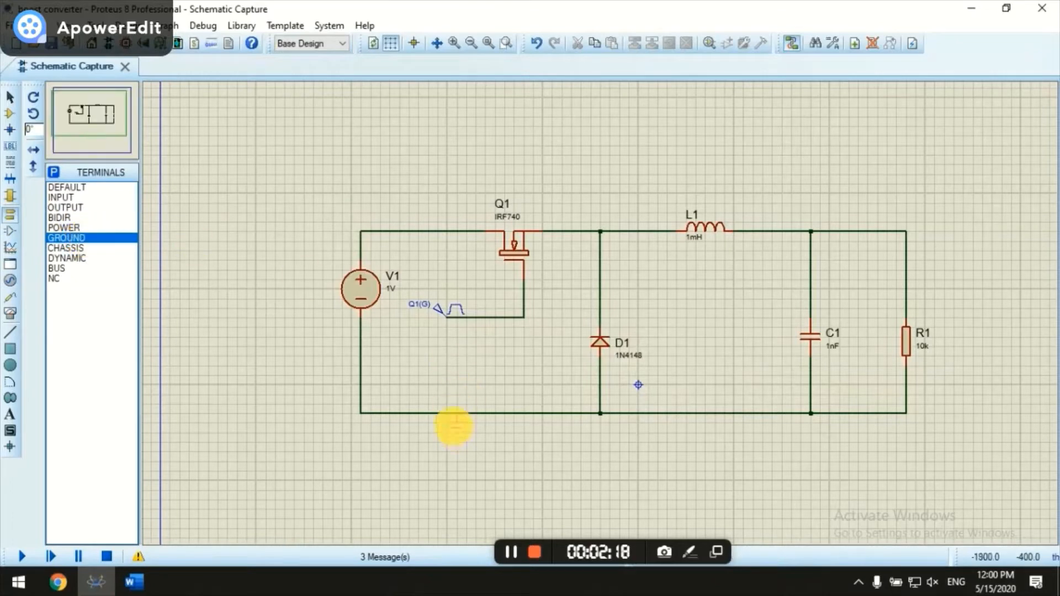
click(457, 415)
click(12, 113)
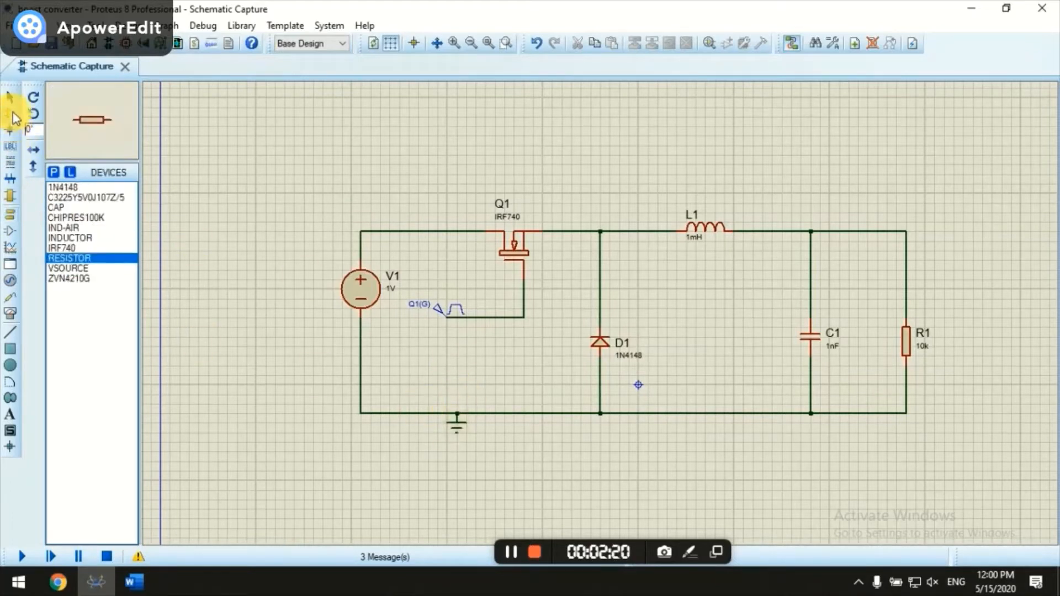
Set the voltage of source V1 to 40V.
double_click(356, 287)
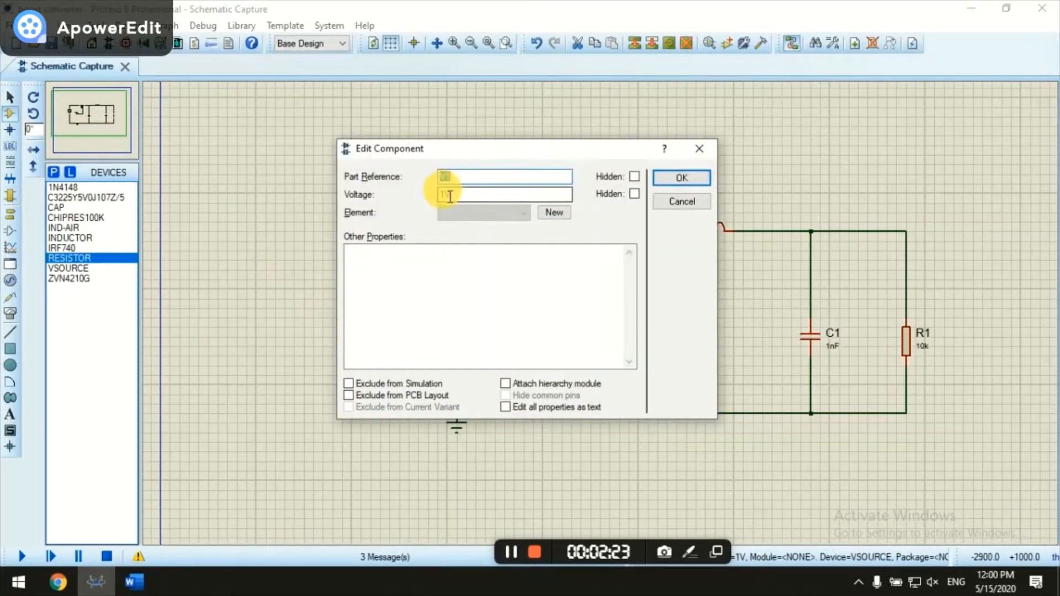
drag(445, 196, 434, 197)
text(40)
key(Return)
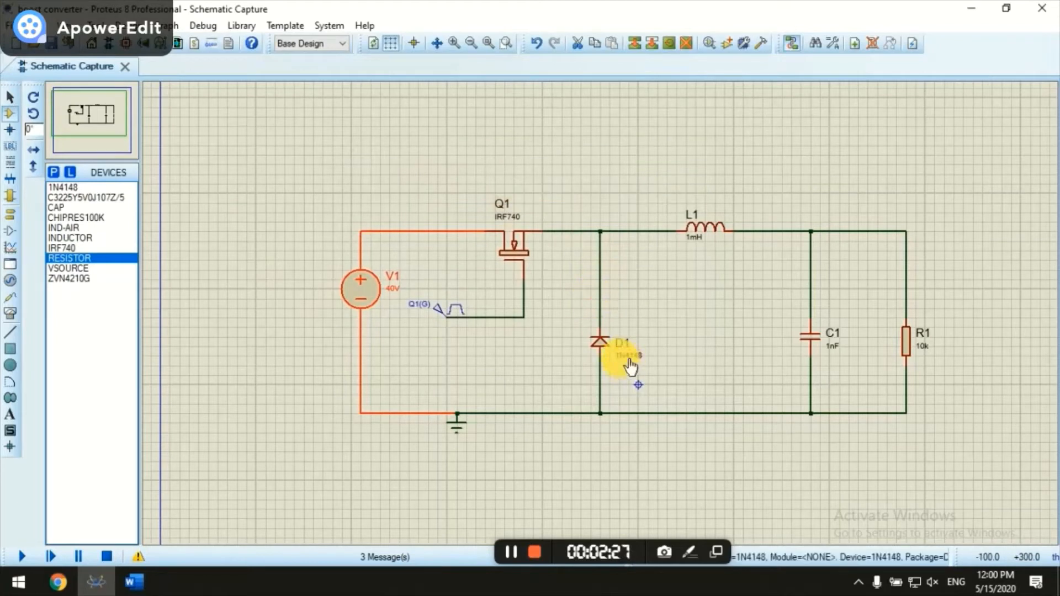
Set the value of capacitor C1 to 3uF and resistor R1 to 1k.
double_click(830, 356)
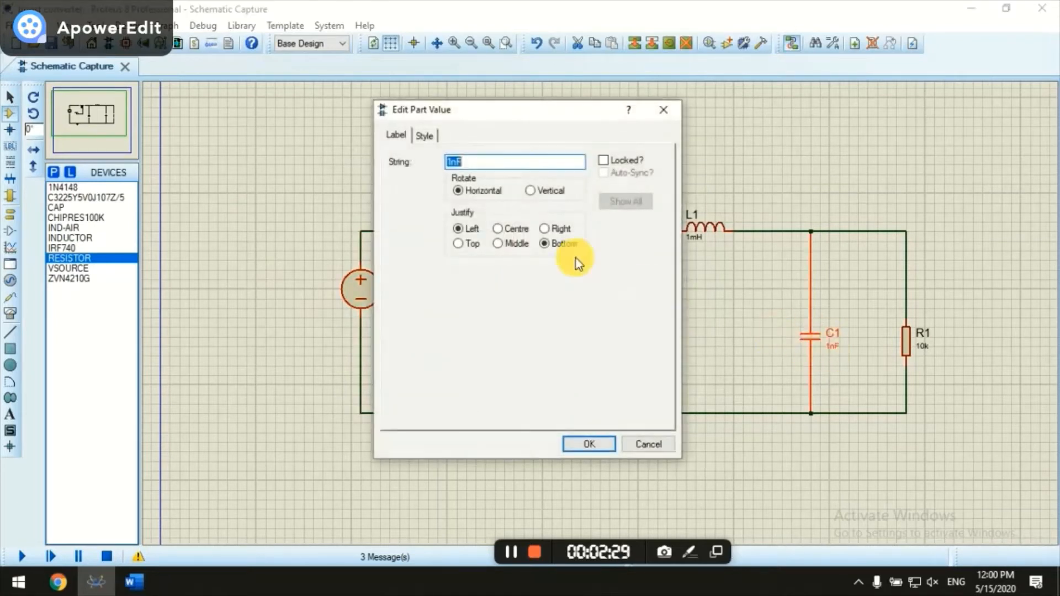
text(1u)
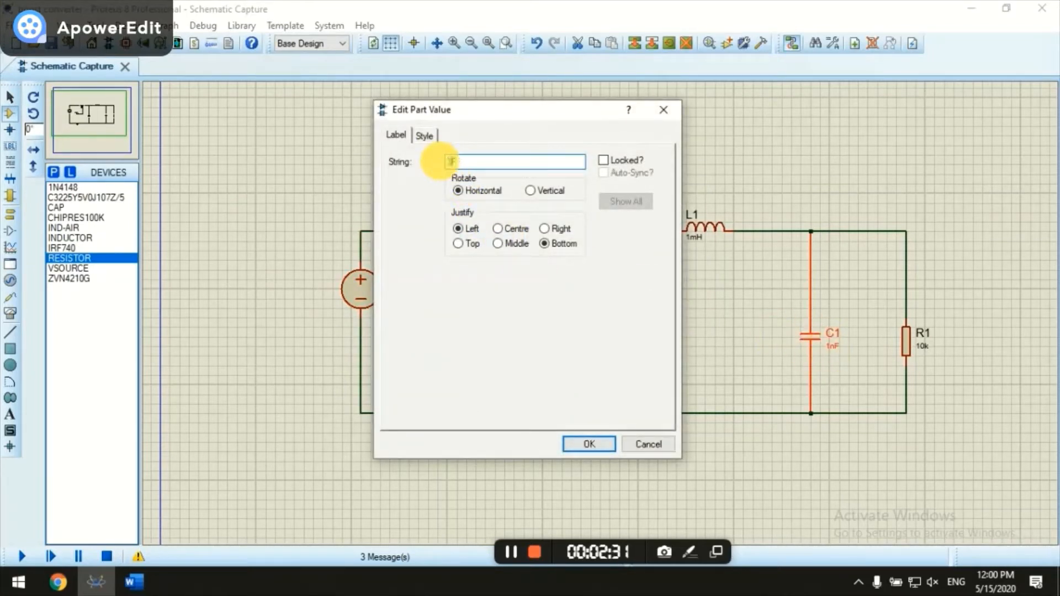
key(Return)
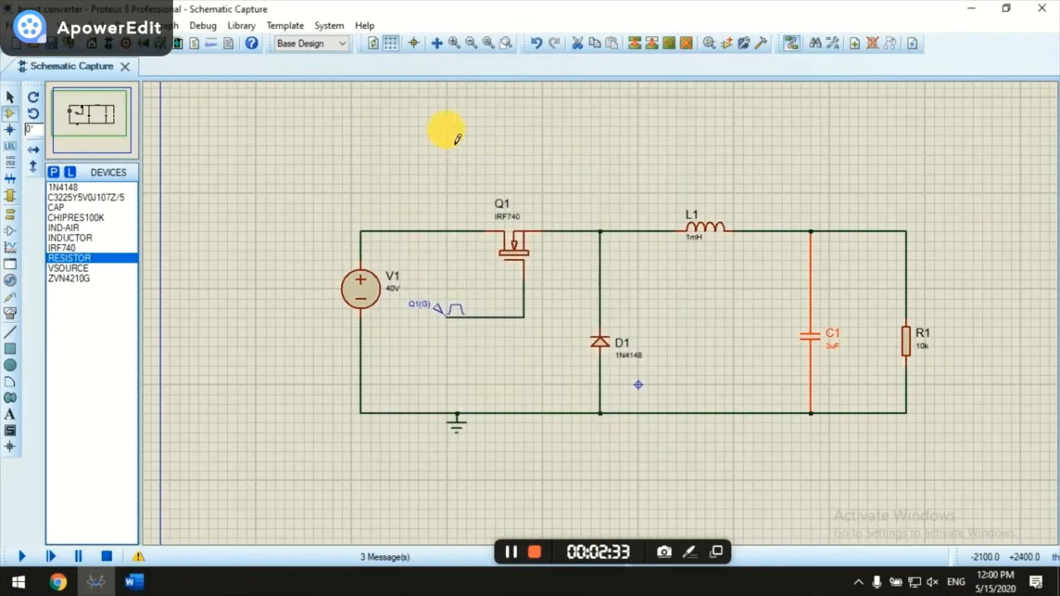
double_click(921, 346)
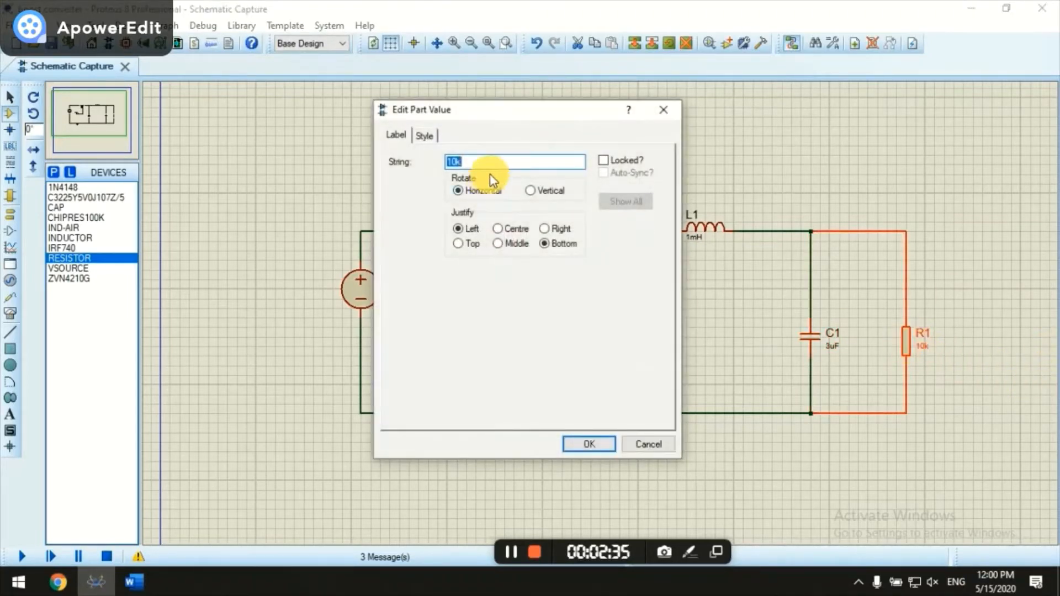
text(1k)
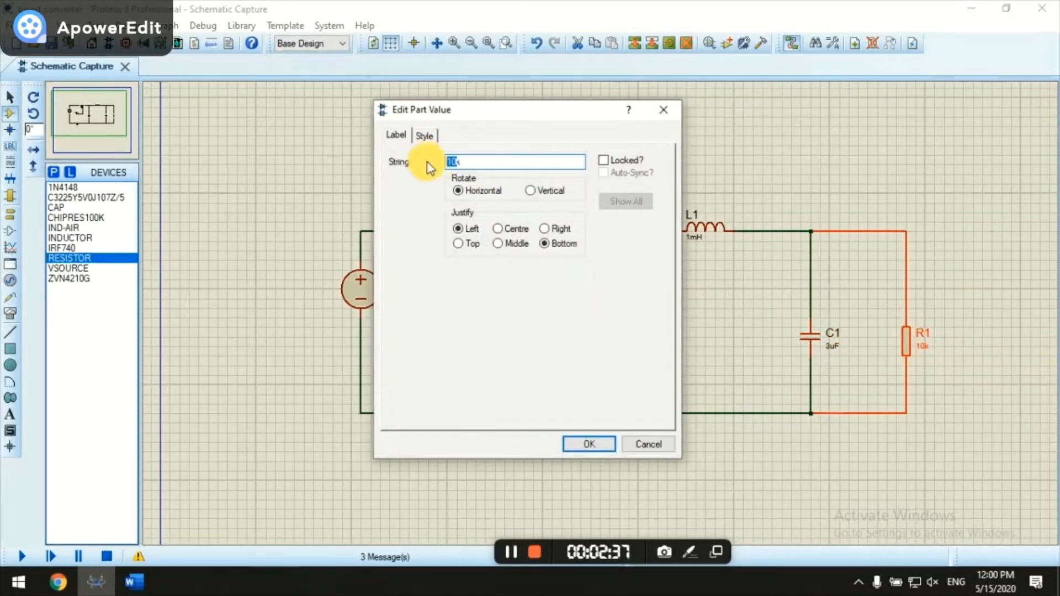
key(Return)
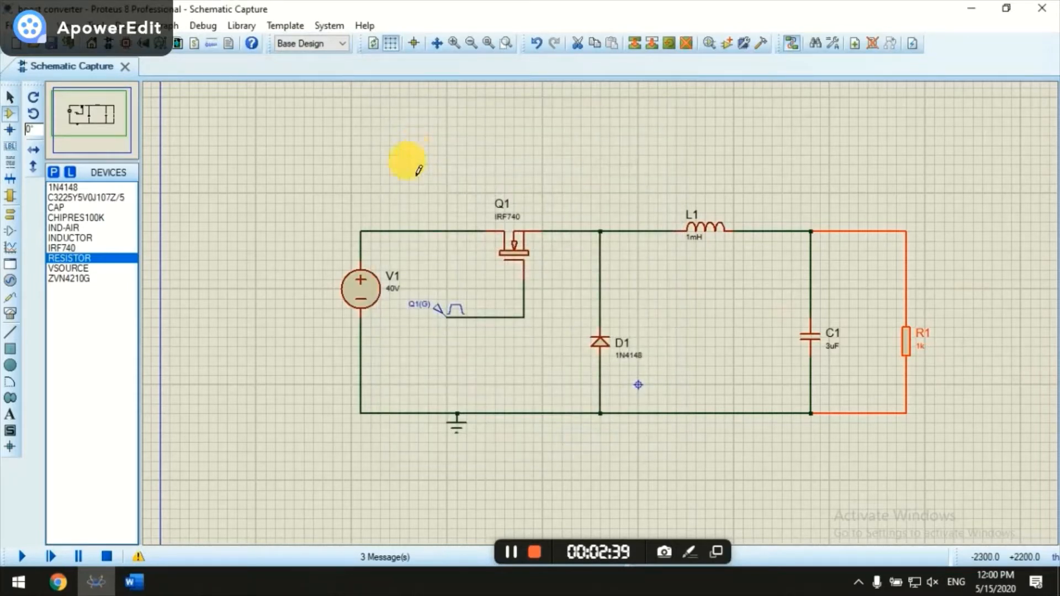
Place a DC voltmeter to the right of resistor R1 and wire it in parallel with the resistor, positive terminal to the upper line.
click(11, 313)
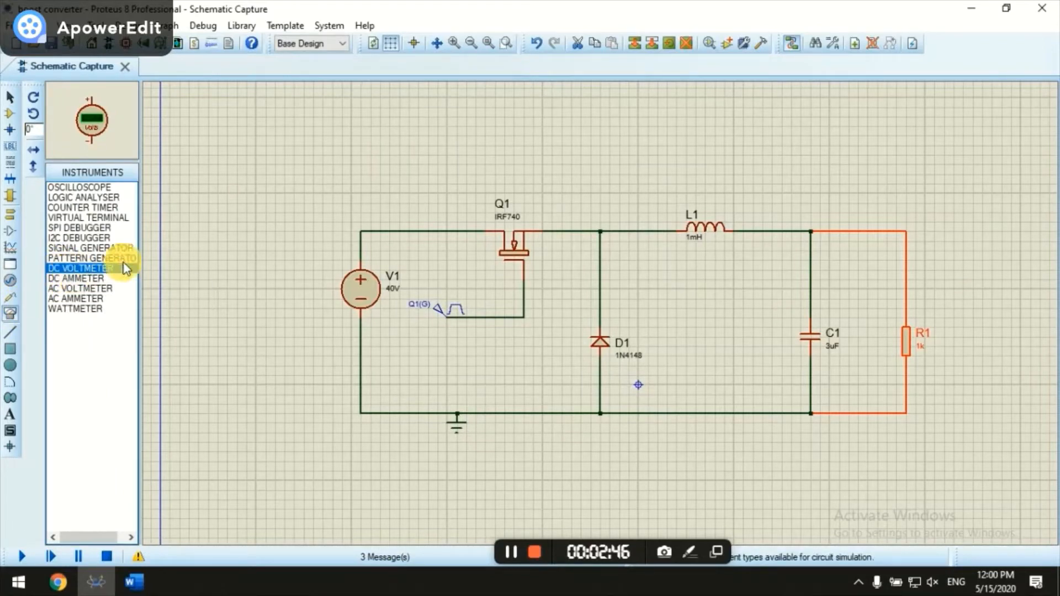
click(966, 319)
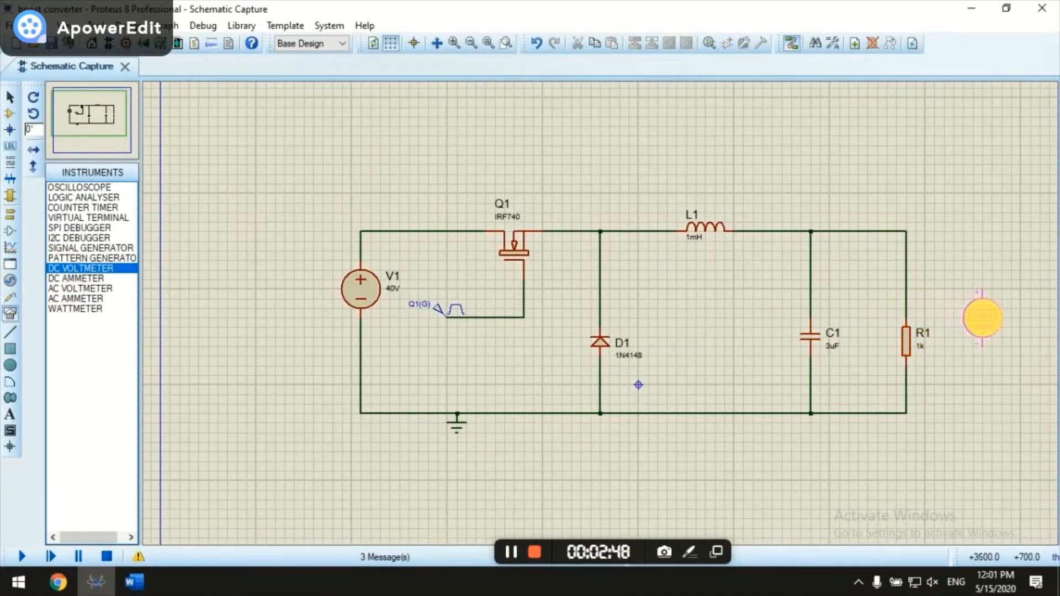
click(982, 328)
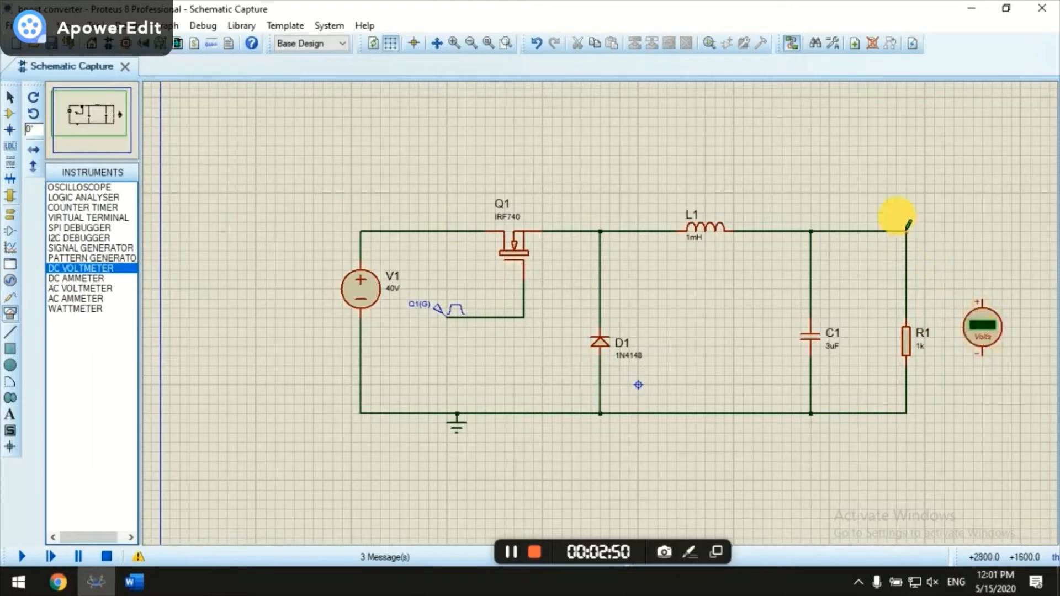
click(906, 231)
click(982, 302)
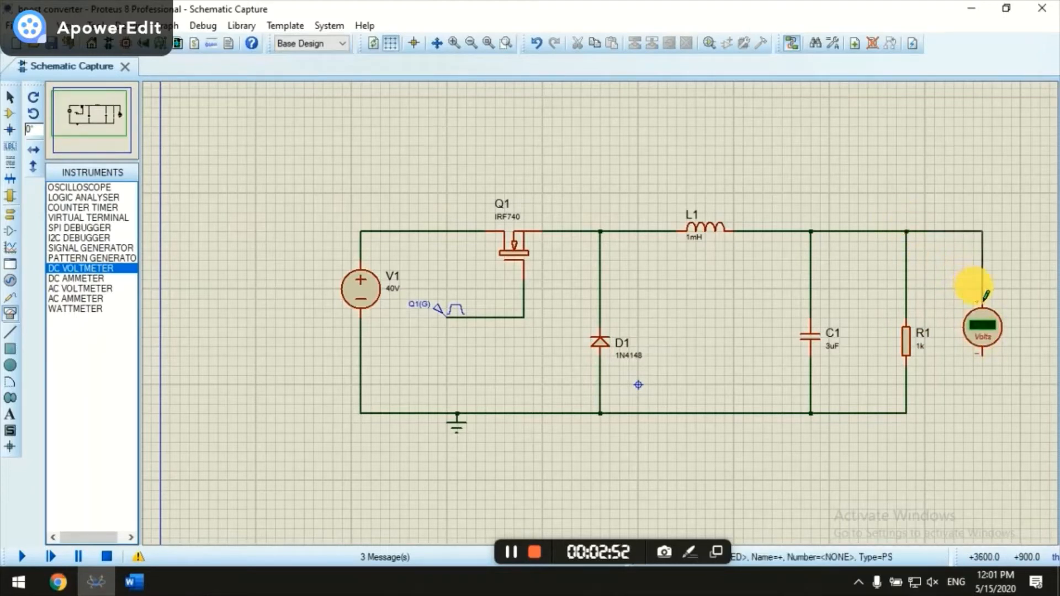
click(906, 411)
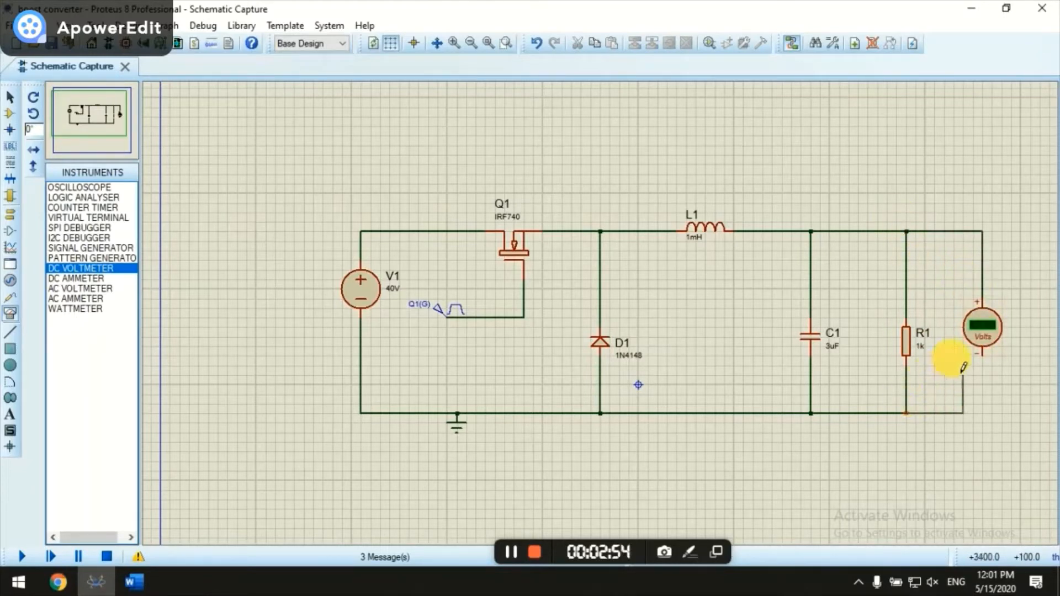
click(983, 354)
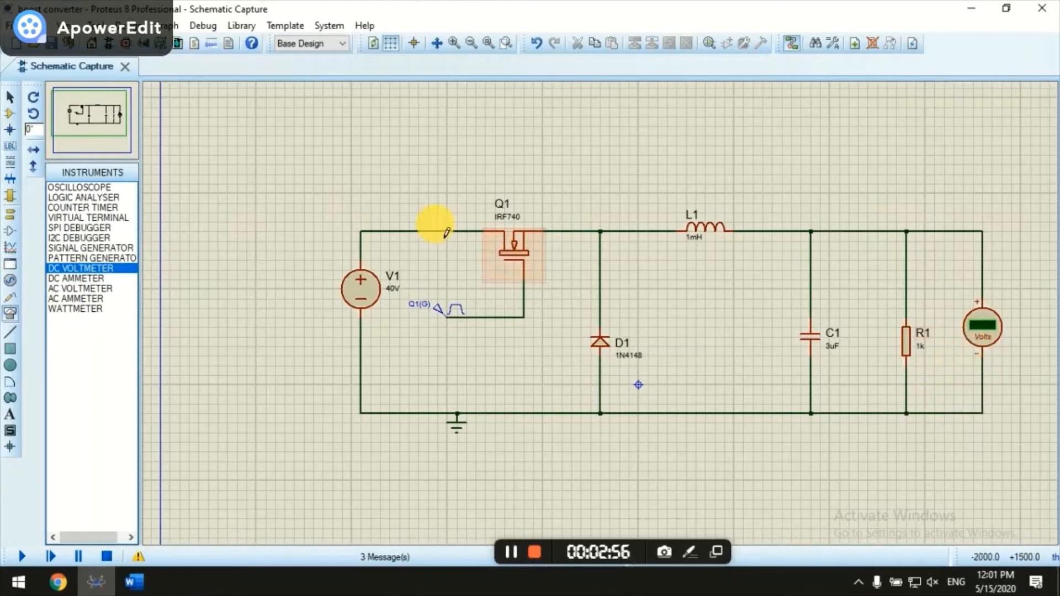
click(690, 552)
click(635, 521)
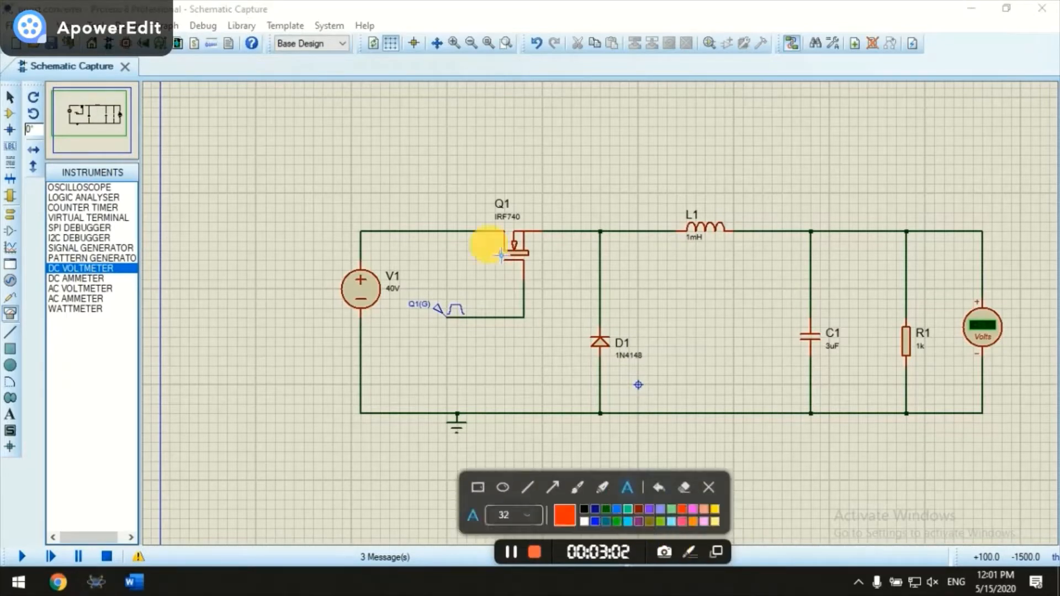
click(391, 156)
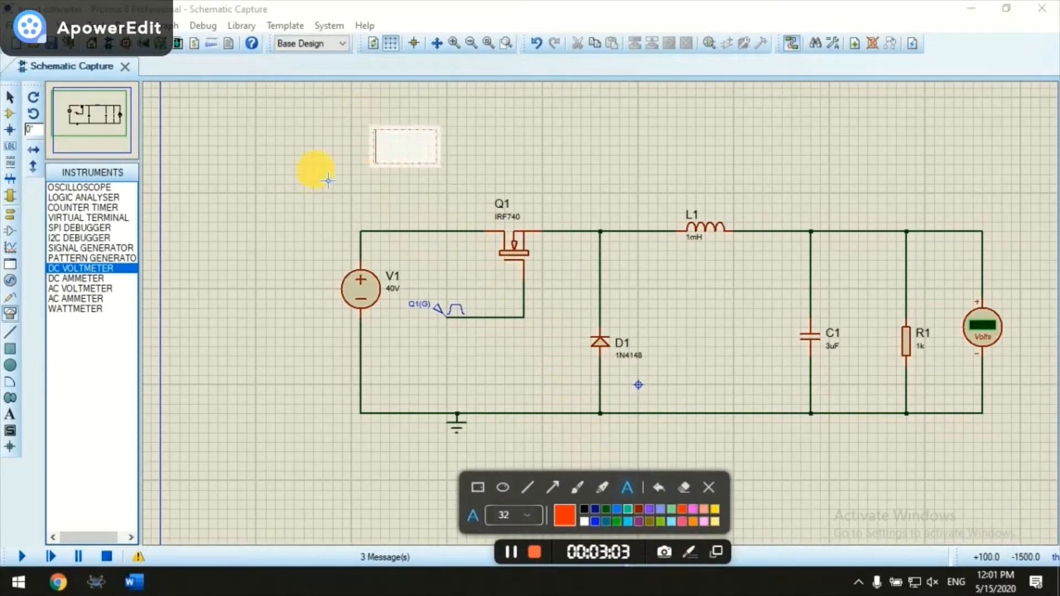
text(Now the boost)
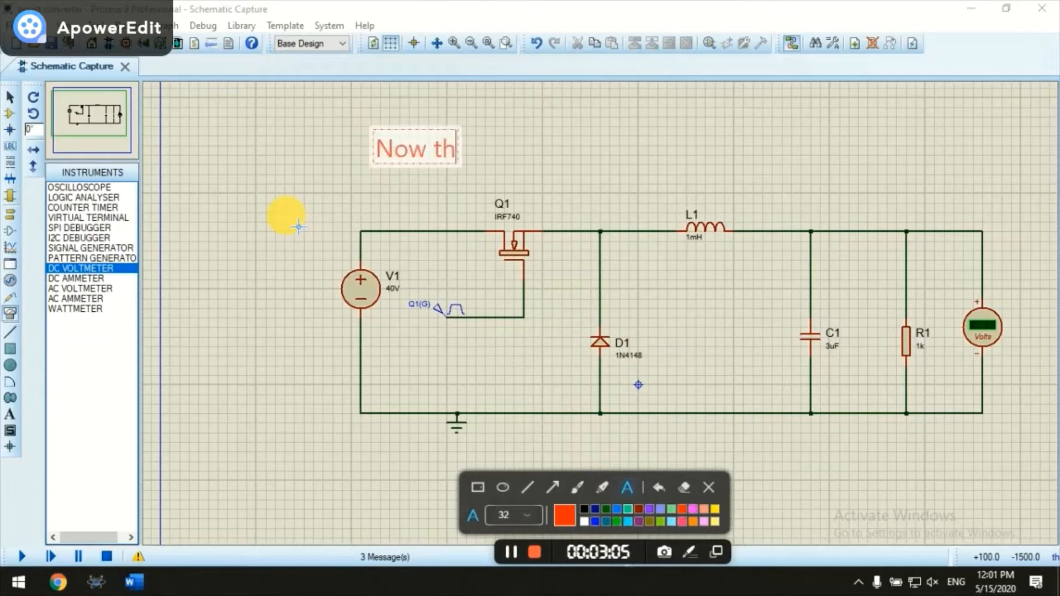
key(BackSpace)
key(BackSpace)
key(BackSpace)
key(BackSpace)
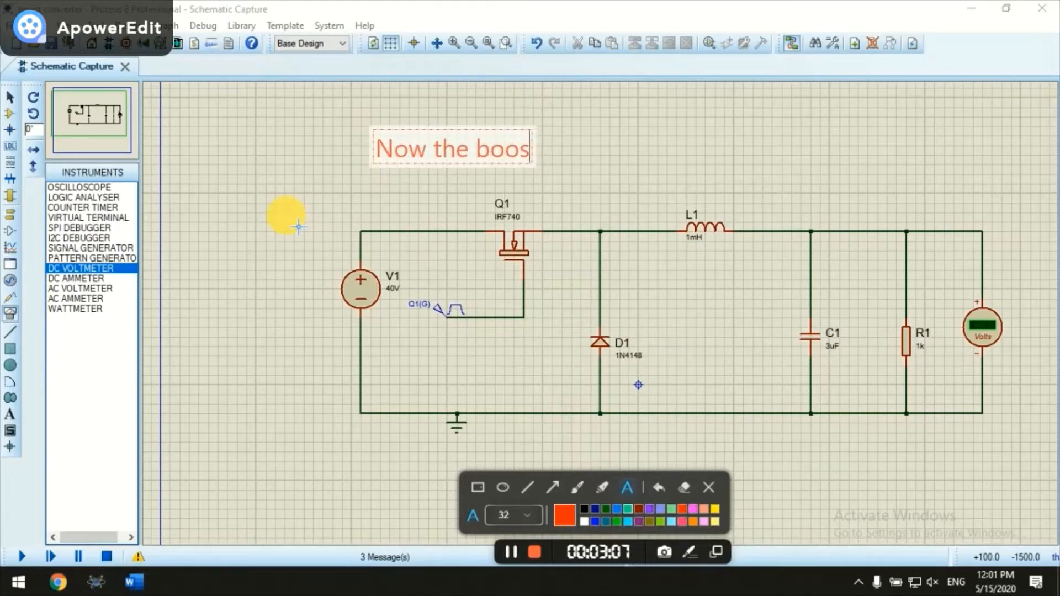
text(uck co)
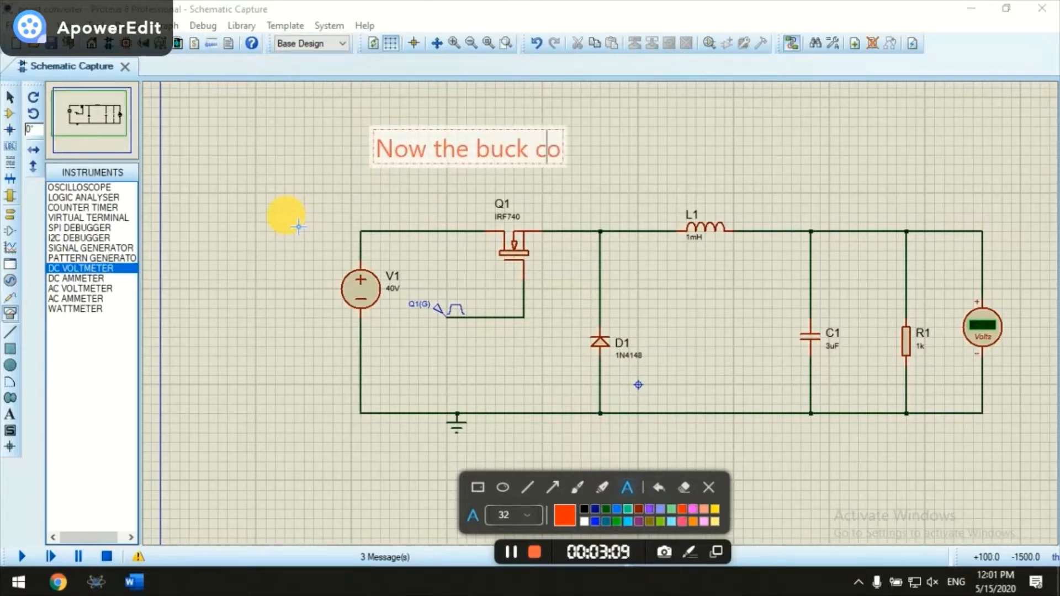
text(nverter is)
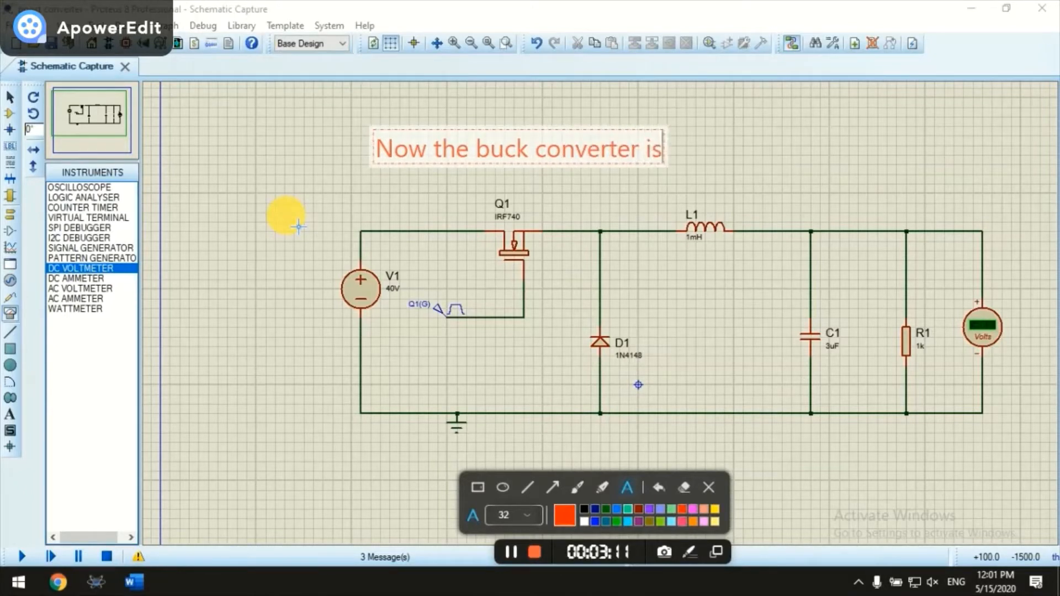
text( ready, s)
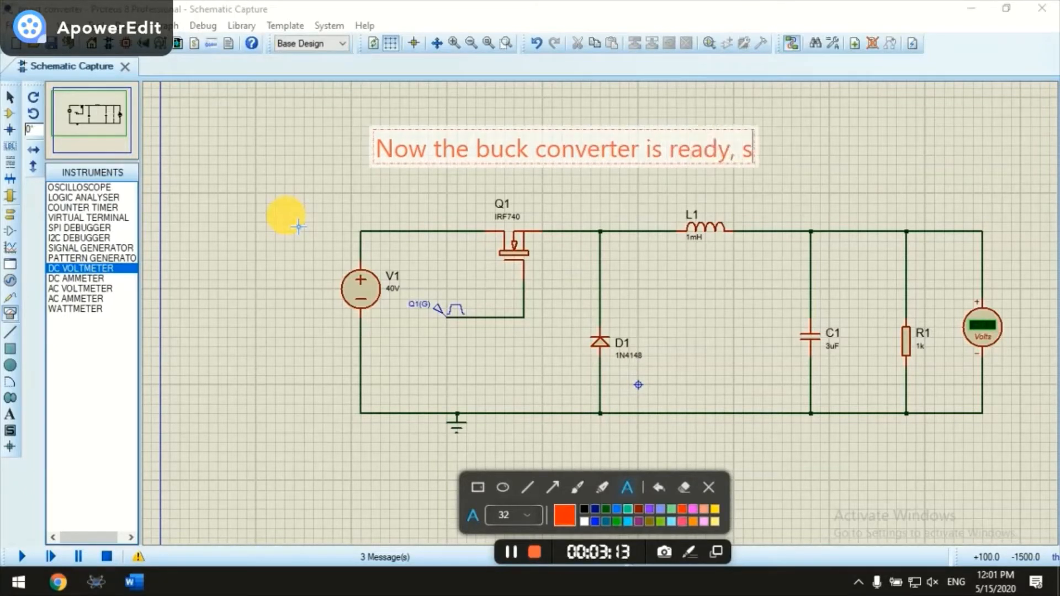
text(et the PWM)
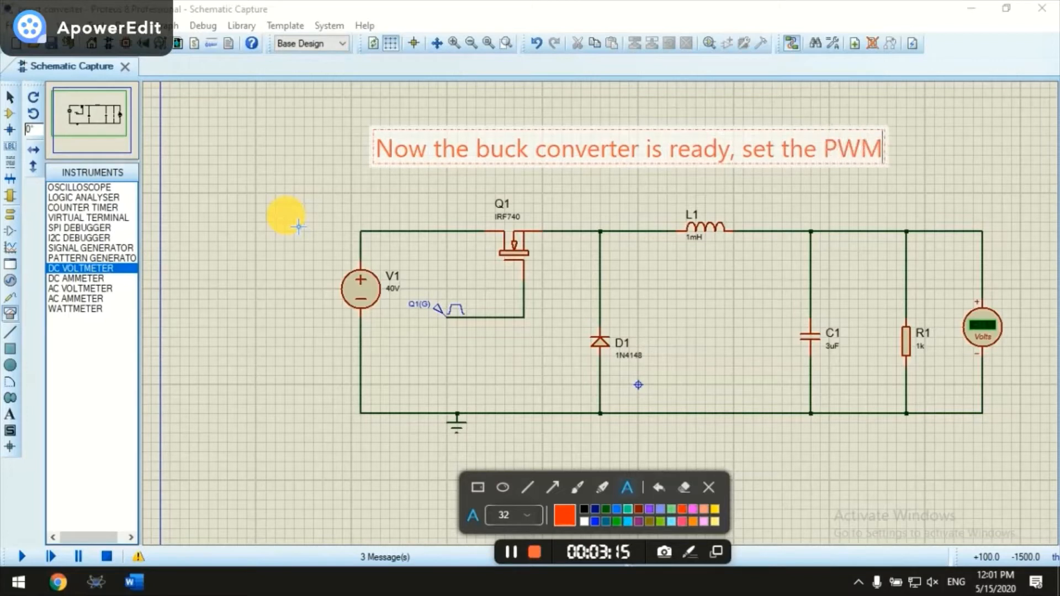
text( dut)
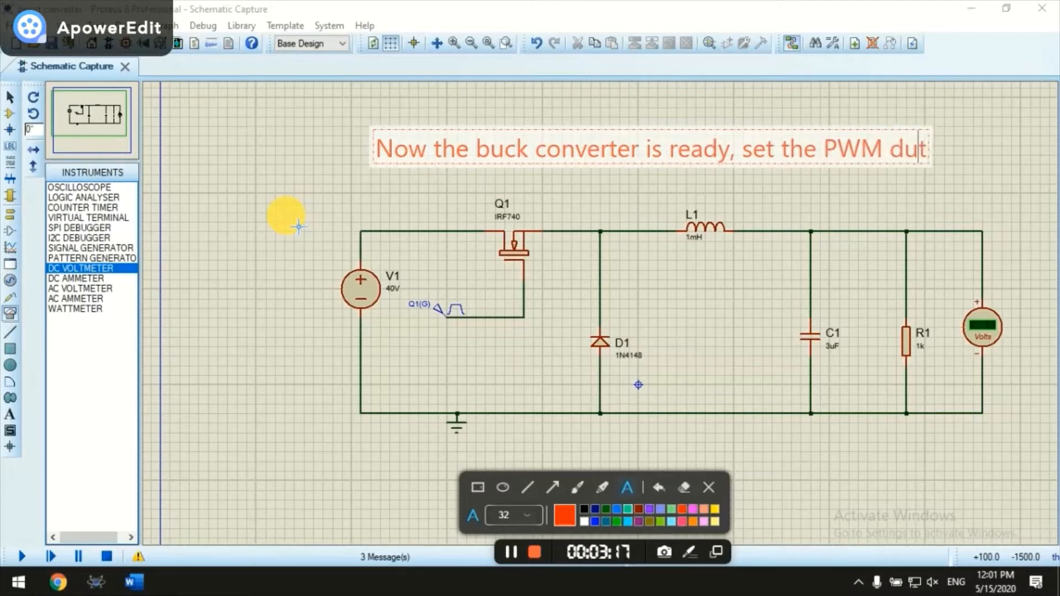
text(y cylc)
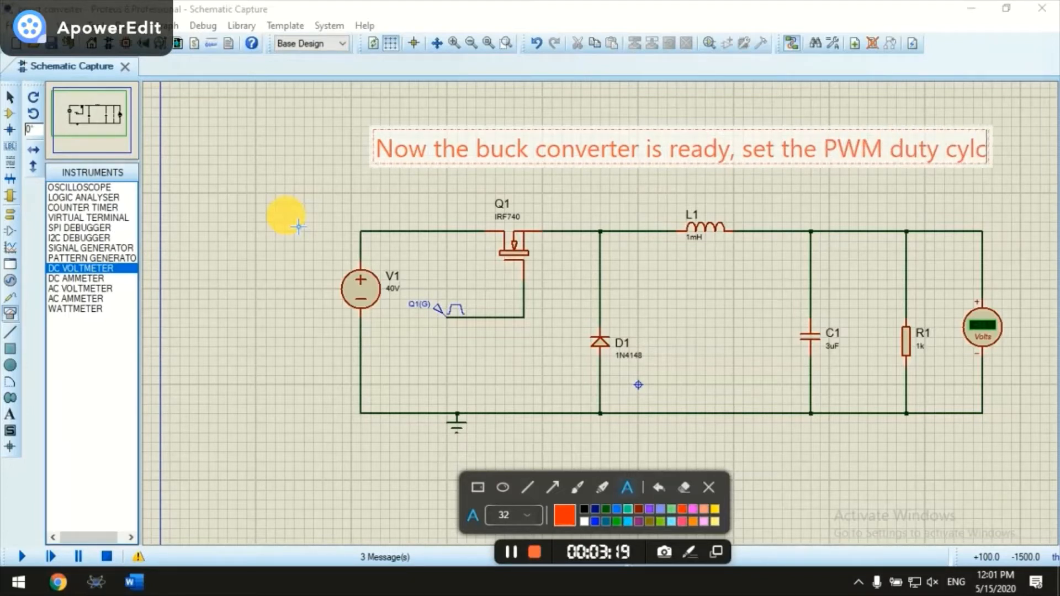
key(BackSpace)
text(cle and freq)
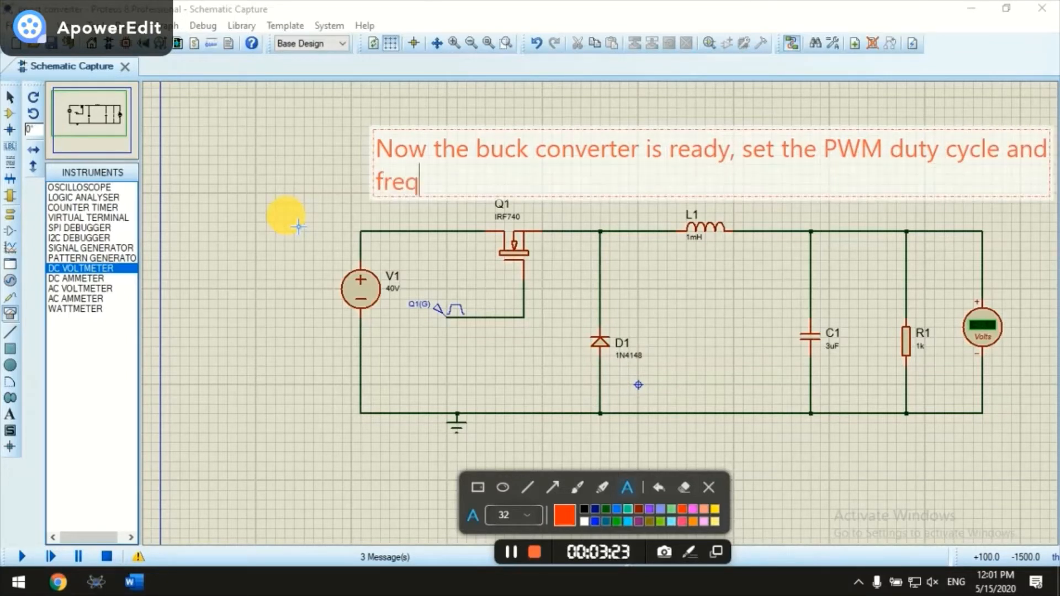
text(uency)
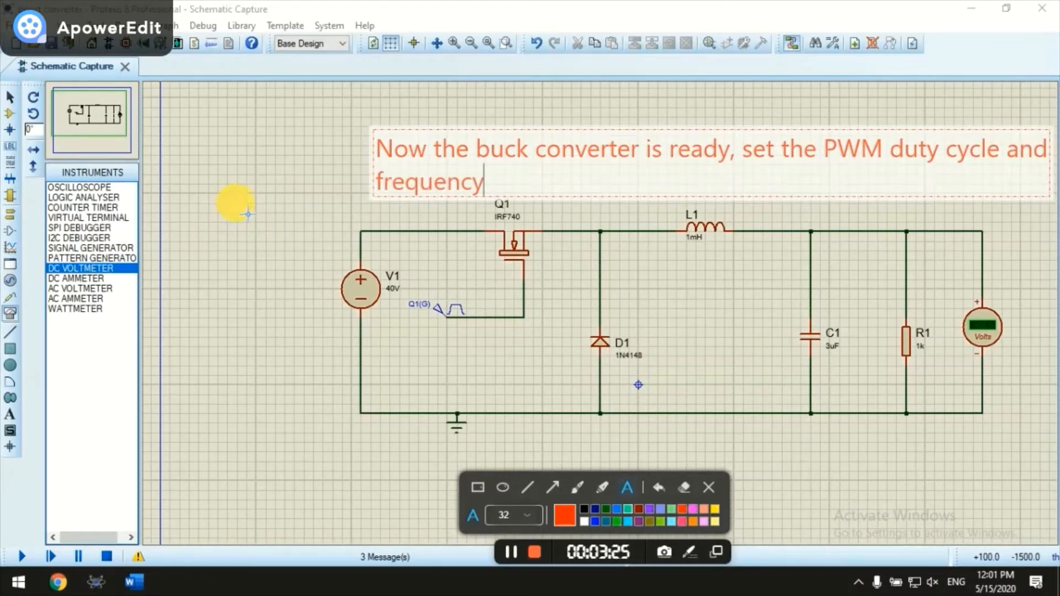
click(242, 206)
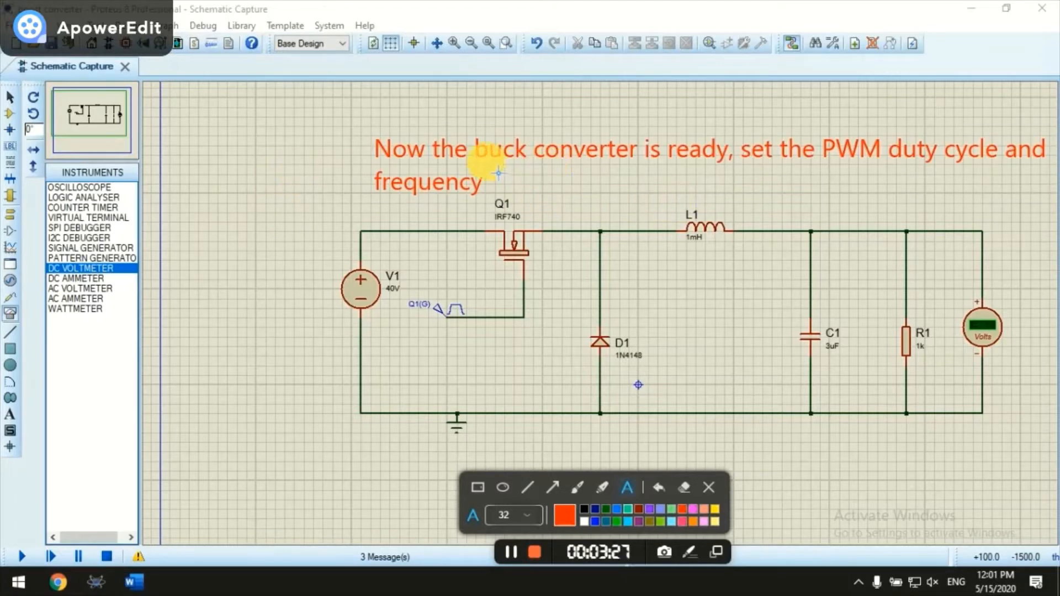
click(710, 487)
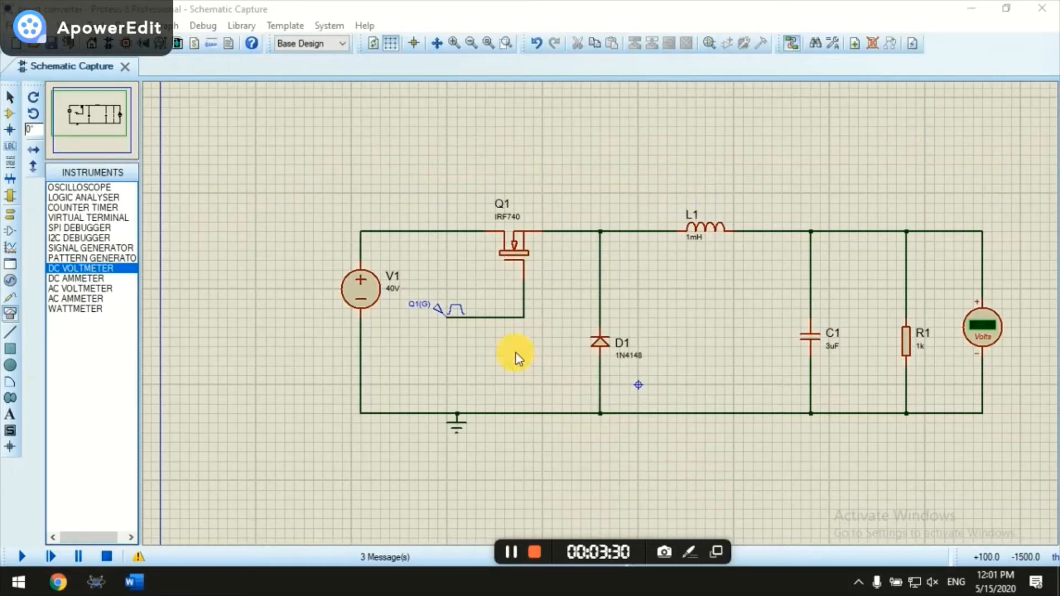
Configure the gate pulse generator Q1(G) with a pulsed high voltage of 15, a pulse width of 90% and a frequency of 50000 Hz.
double_click(442, 315)
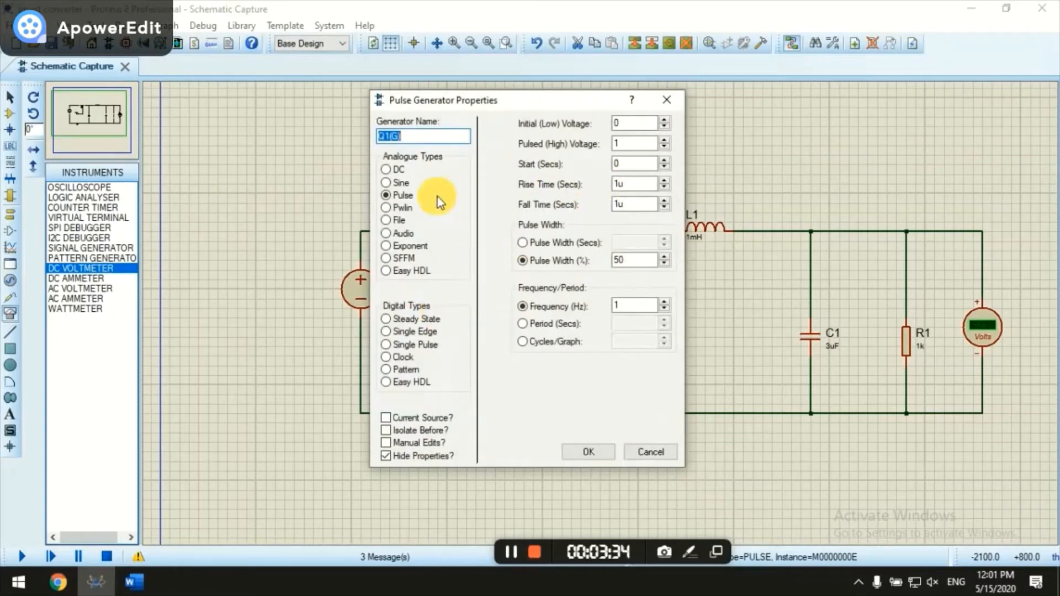
click(635, 140)
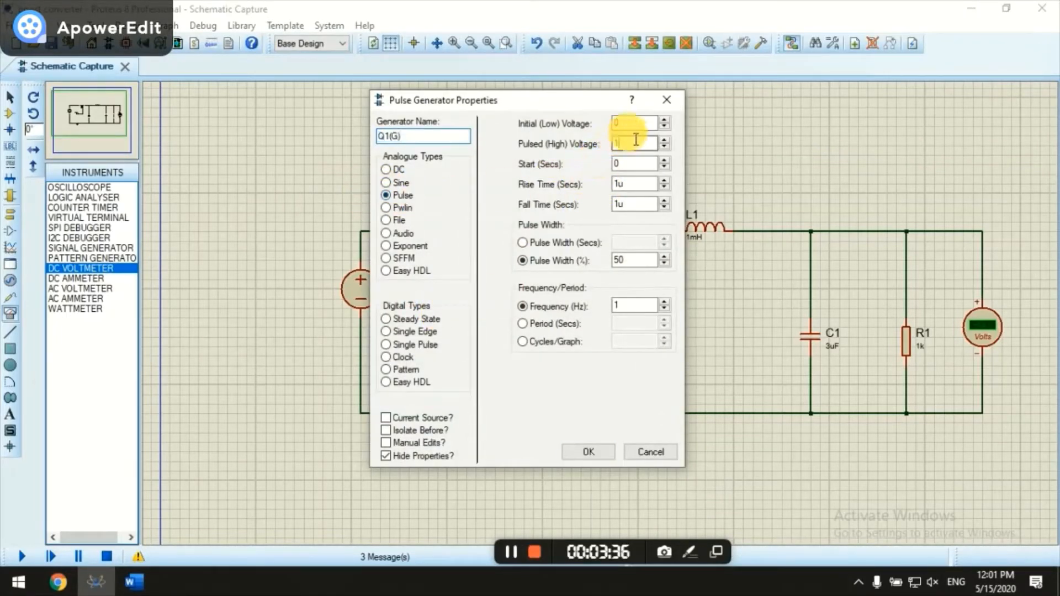
text(5)
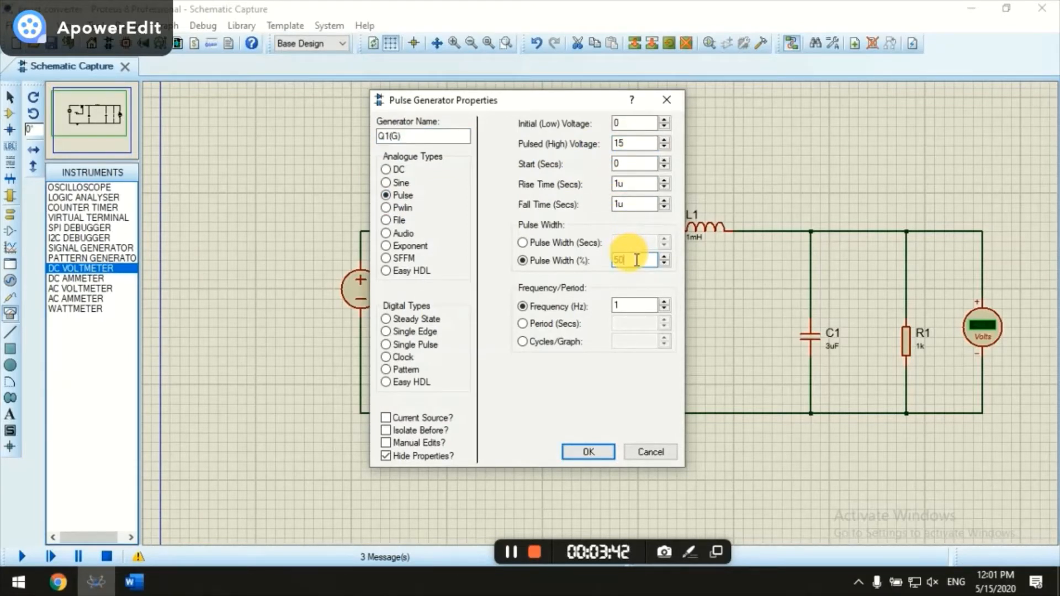
text(90)
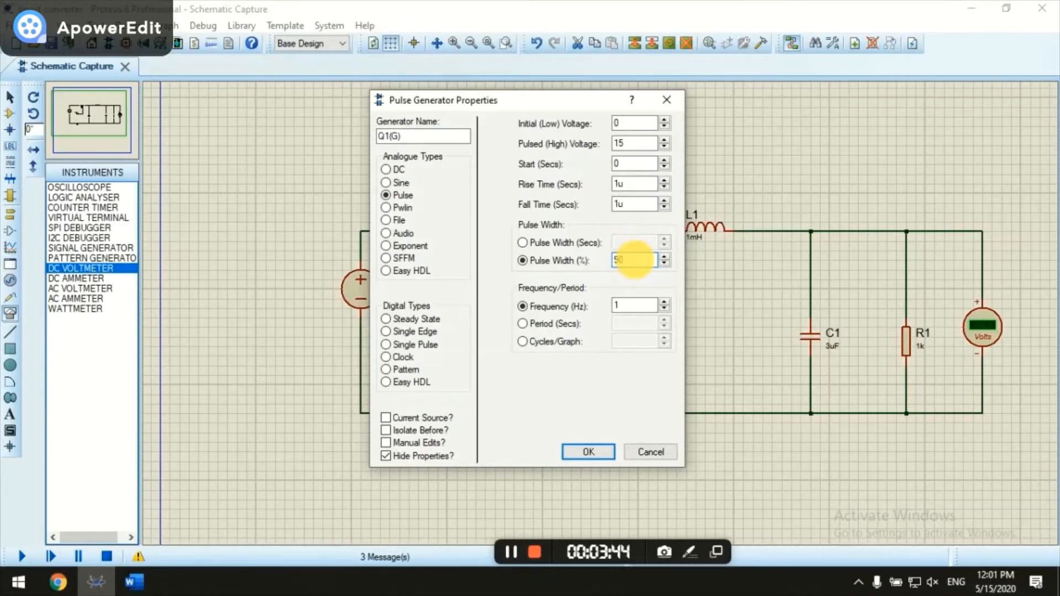
key(Tab)
key(Tab)
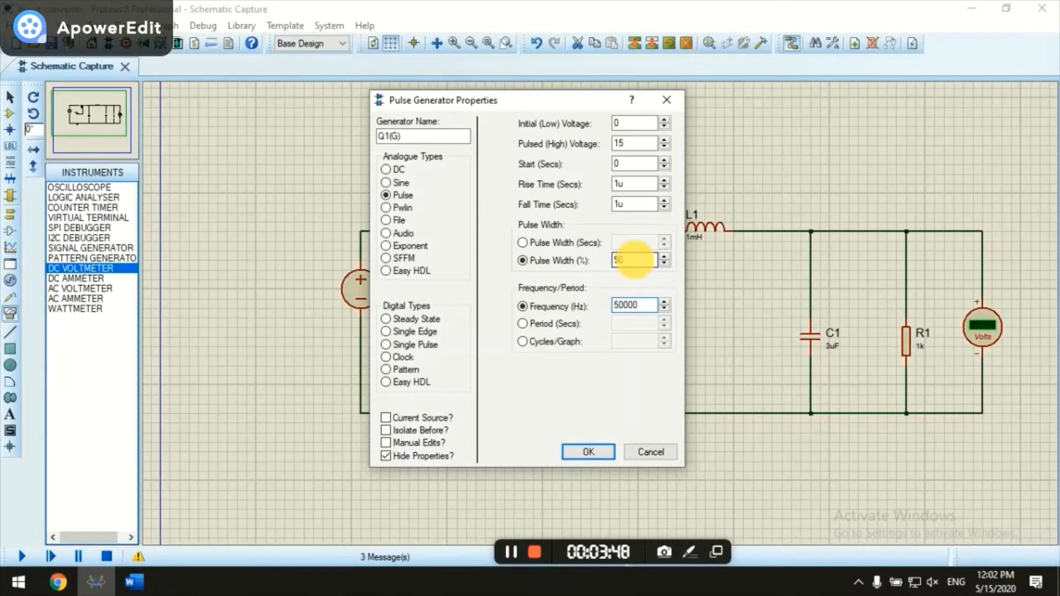
click(592, 455)
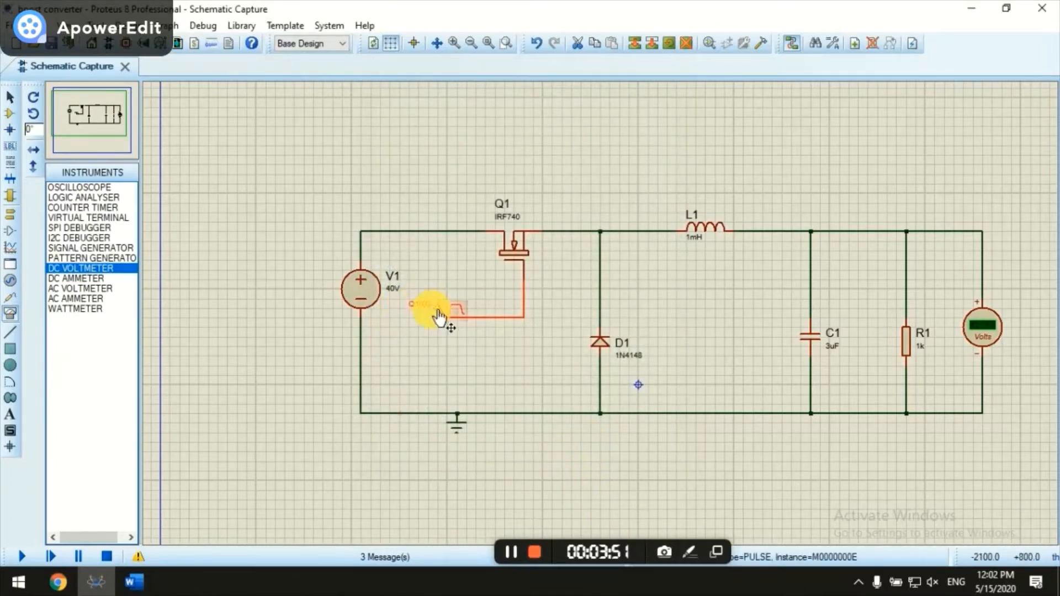
Review the frequency setting in the properties of the gate pulse generator Q1(G).
double_click(439, 313)
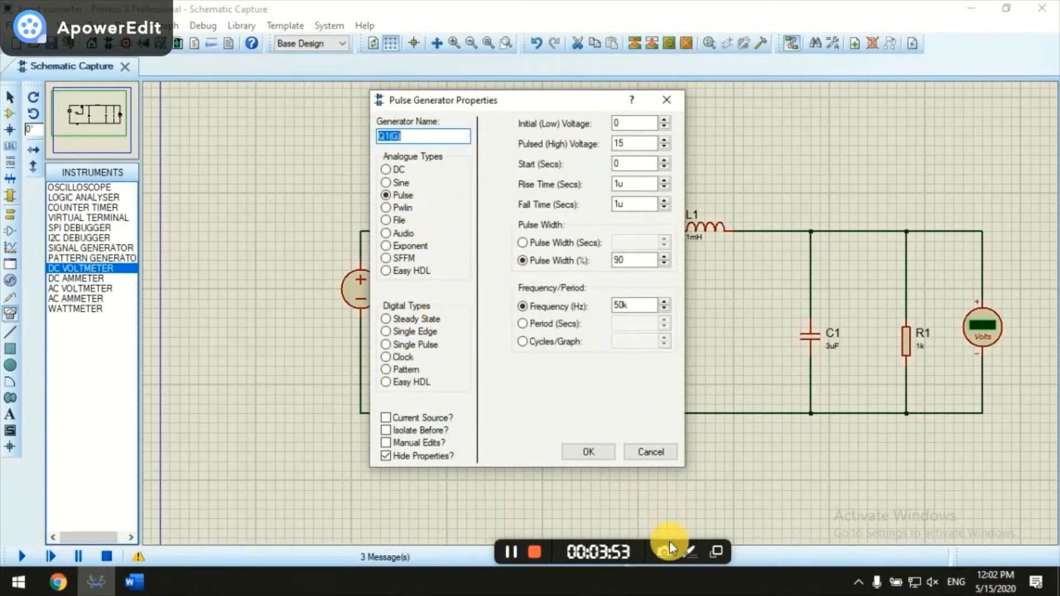
click(688, 551)
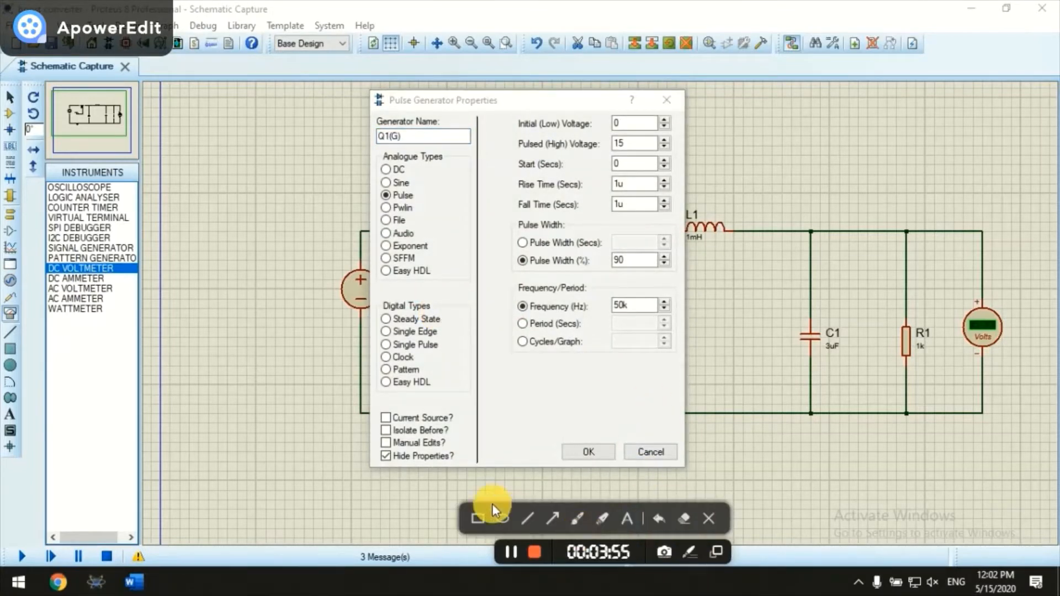
click(500, 523)
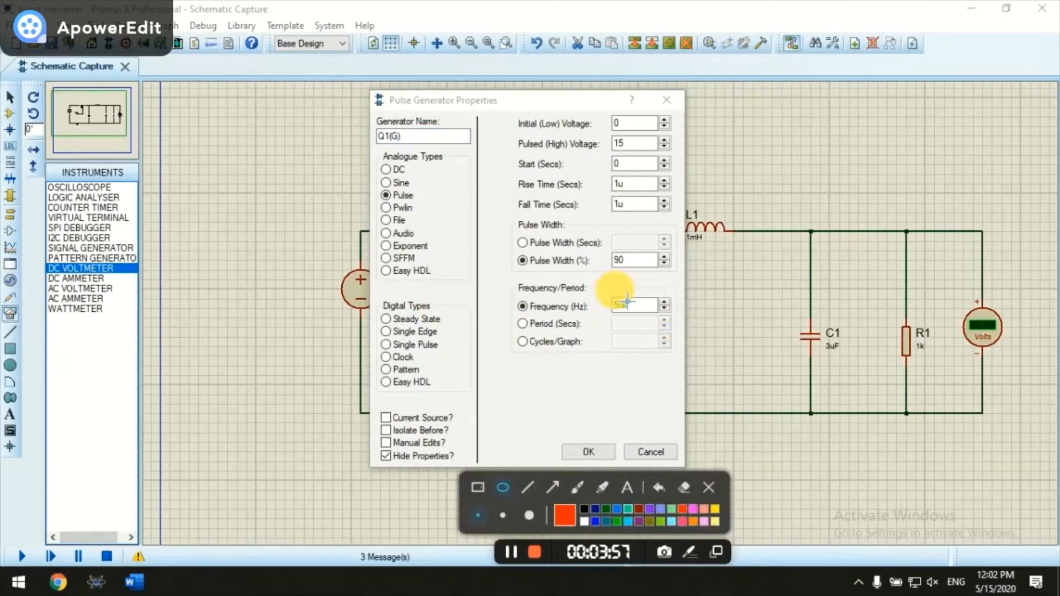
drag(600, 289, 665, 320)
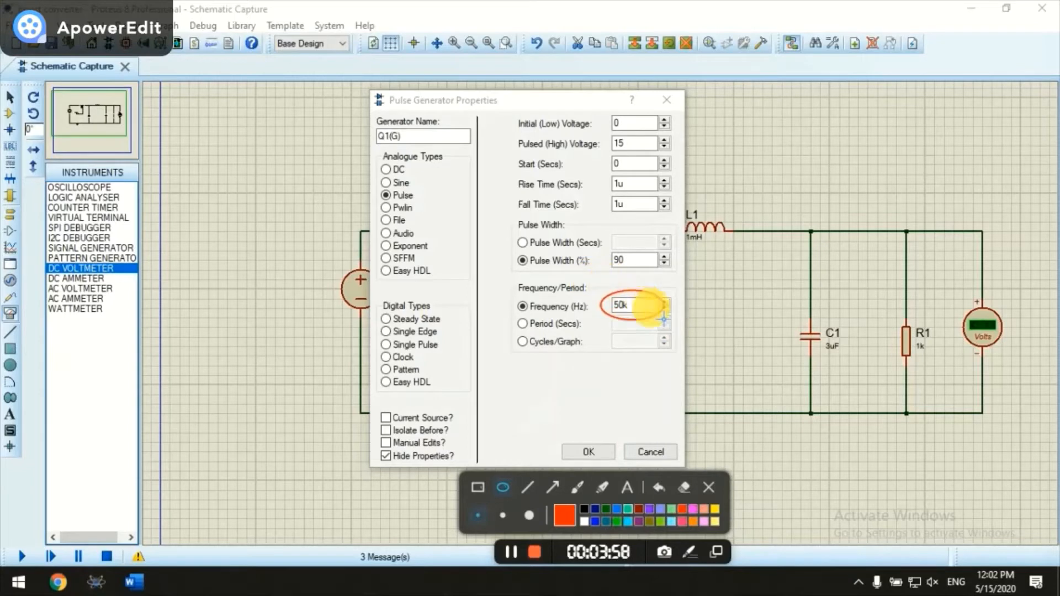
click(627, 487)
click(681, 309)
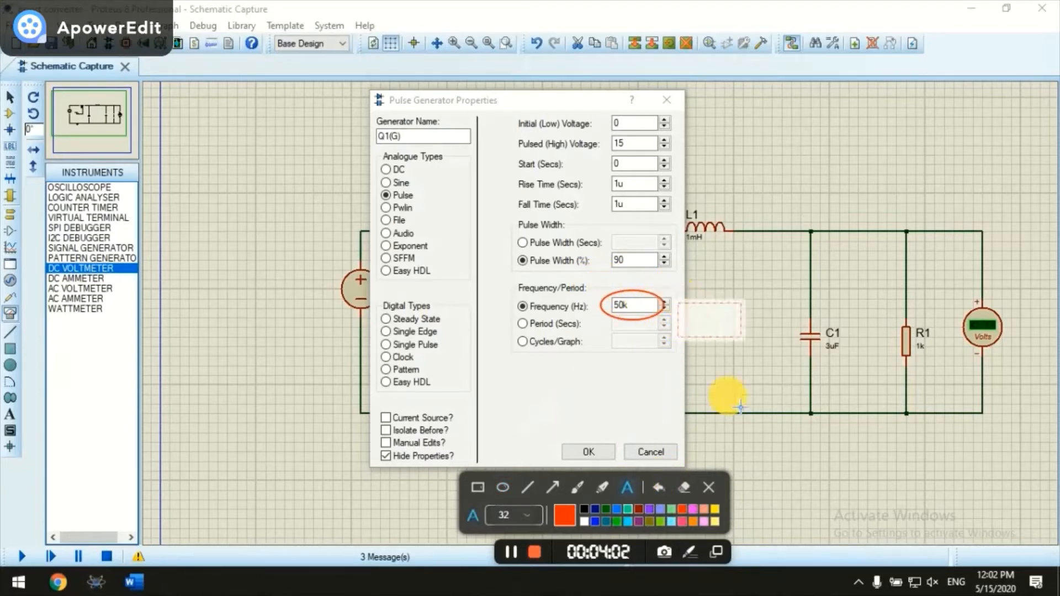
text(50KH)
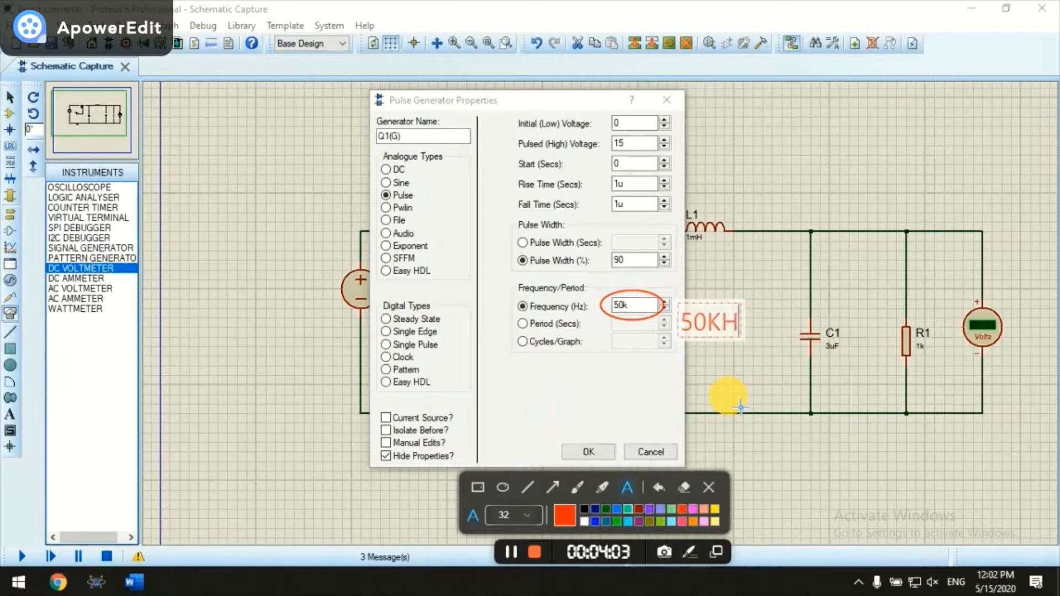
text(z frq)
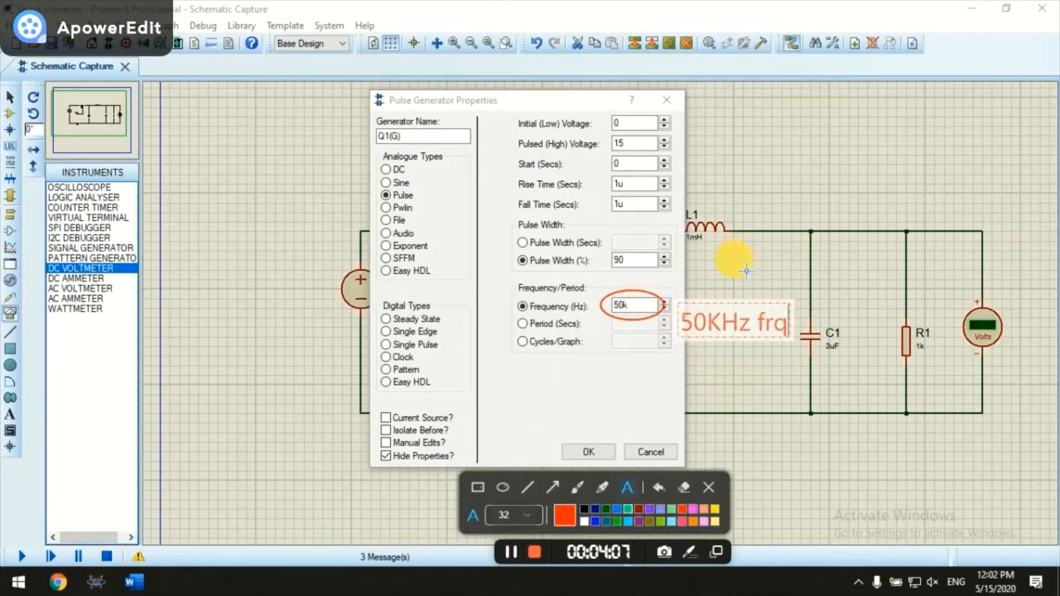
click(836, 157)
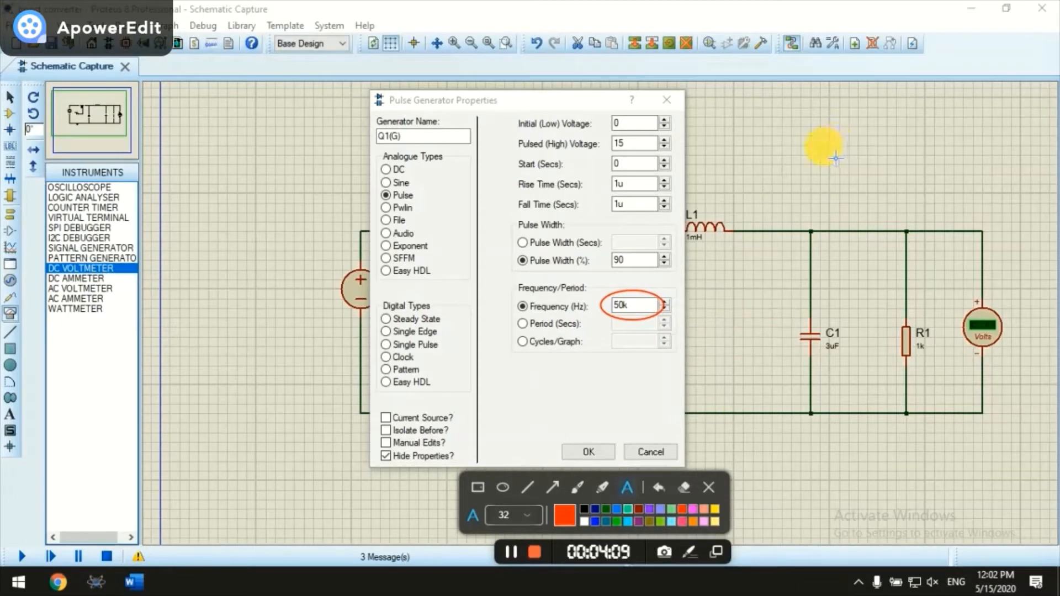
click(706, 486)
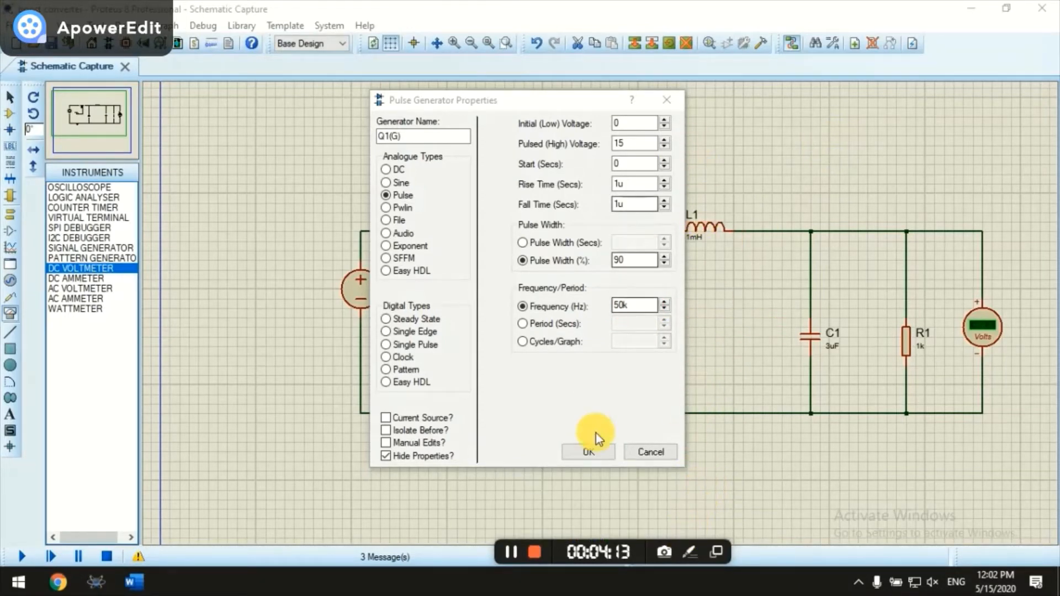
click(602, 451)
click(688, 553)
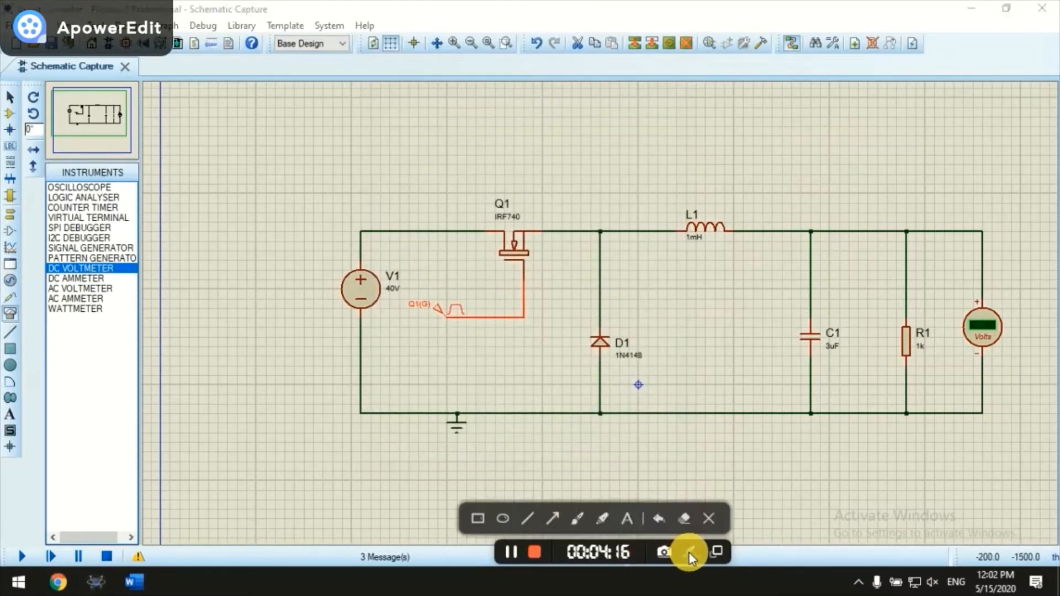
click(628, 521)
click(354, 129)
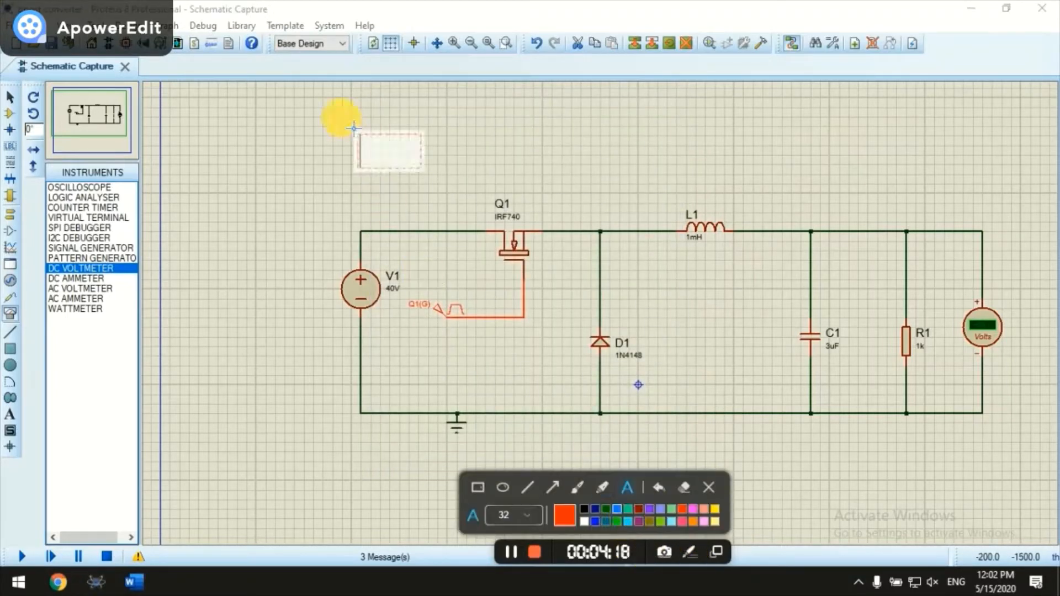
text(Now ru)
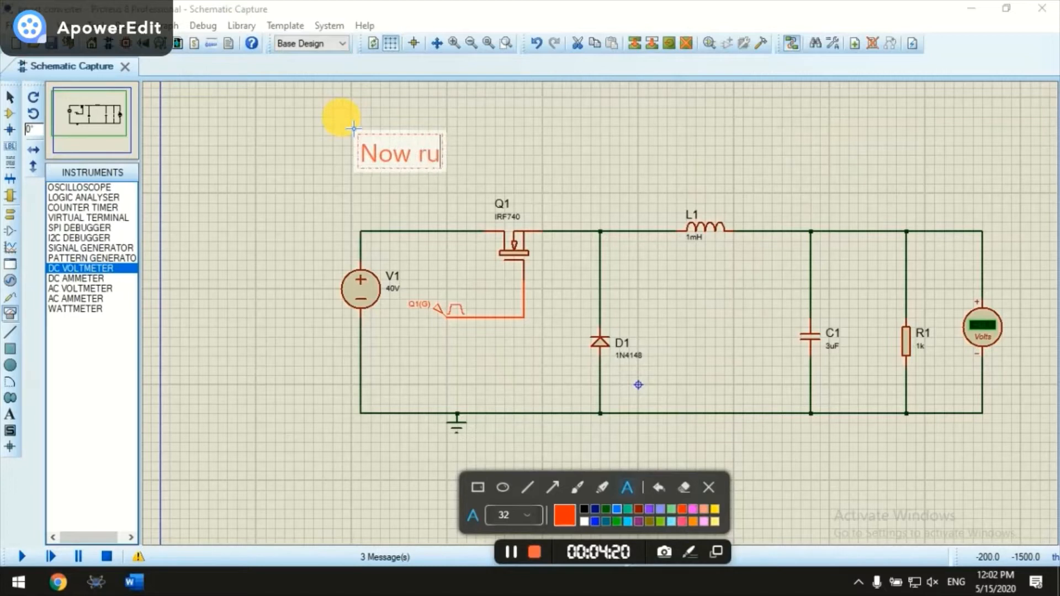
text(n the simulation)
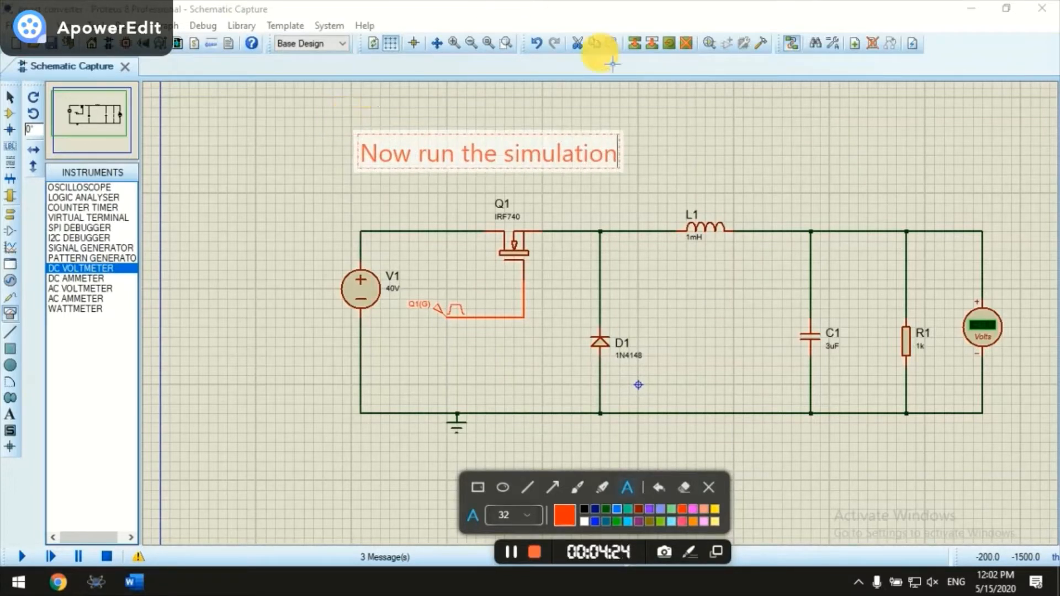
click(638, 185)
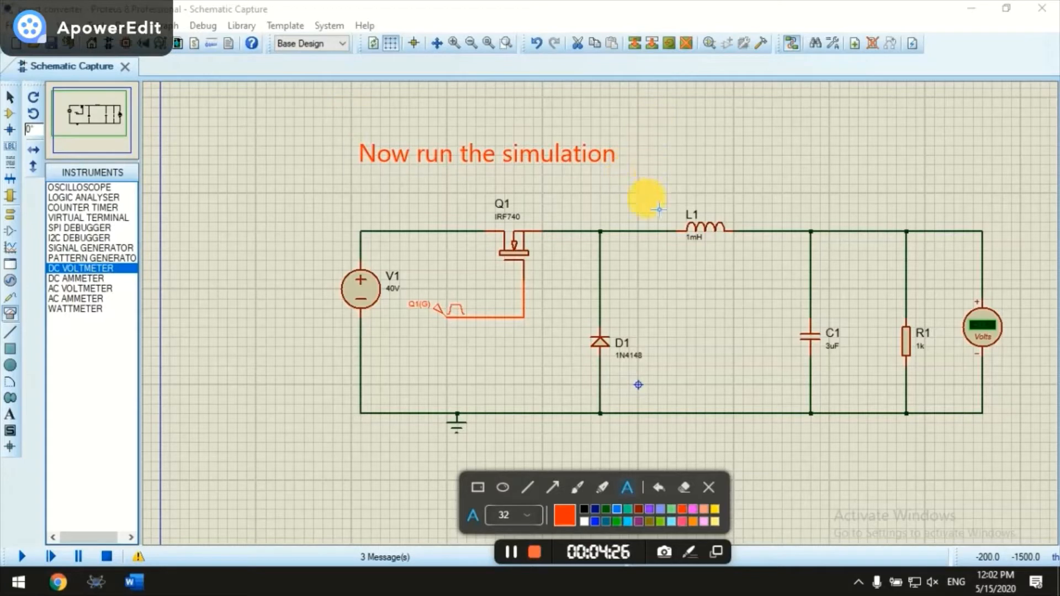
click(706, 486)
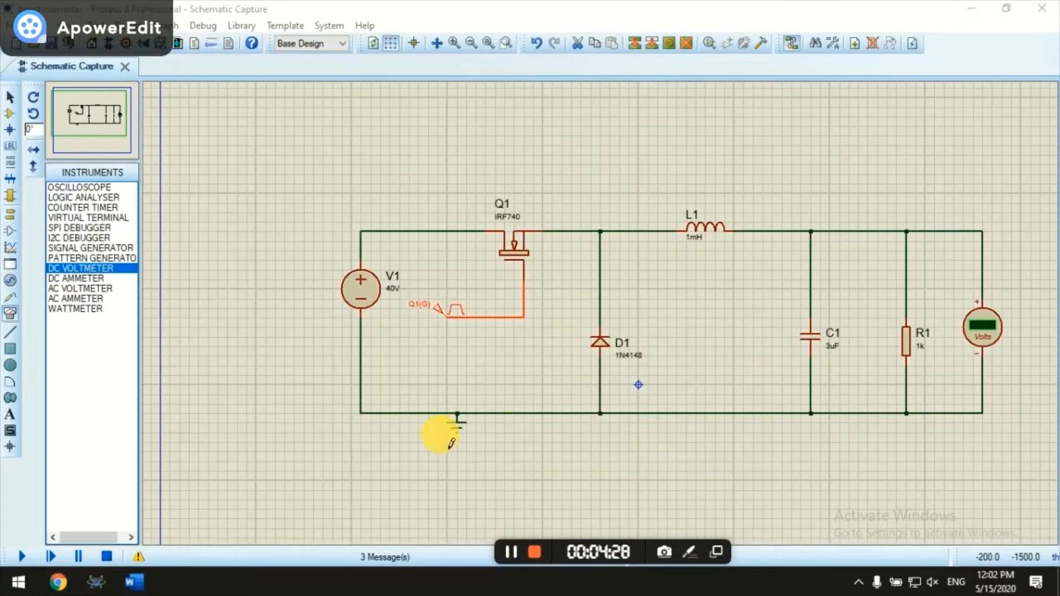
Run the simulation of the buck converter circuit.
click(21, 558)
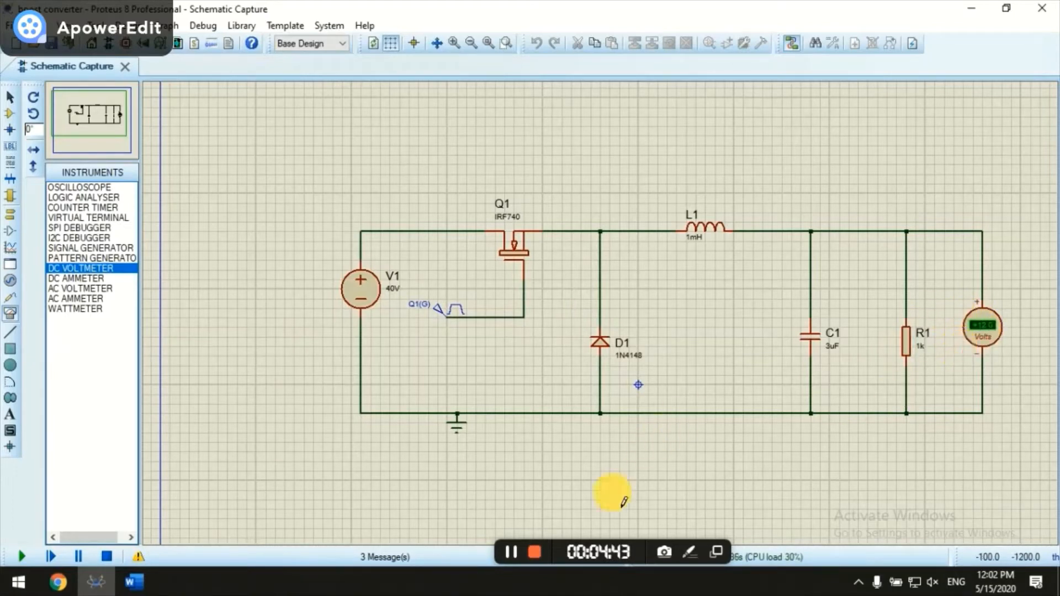
click(691, 554)
click(502, 517)
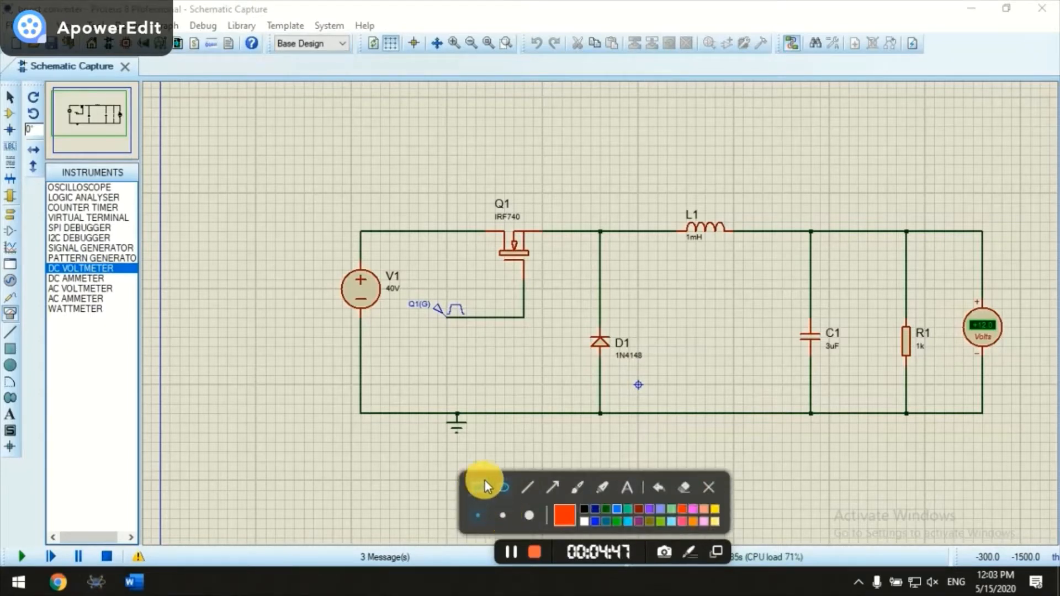
click(503, 486)
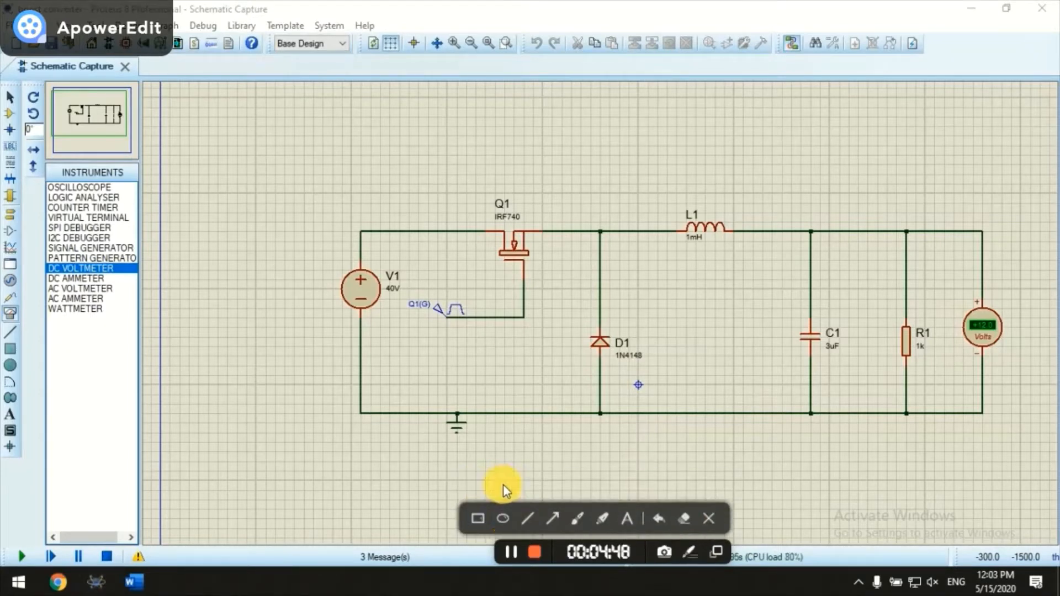
click(502, 522)
drag(958, 293, 1021, 374)
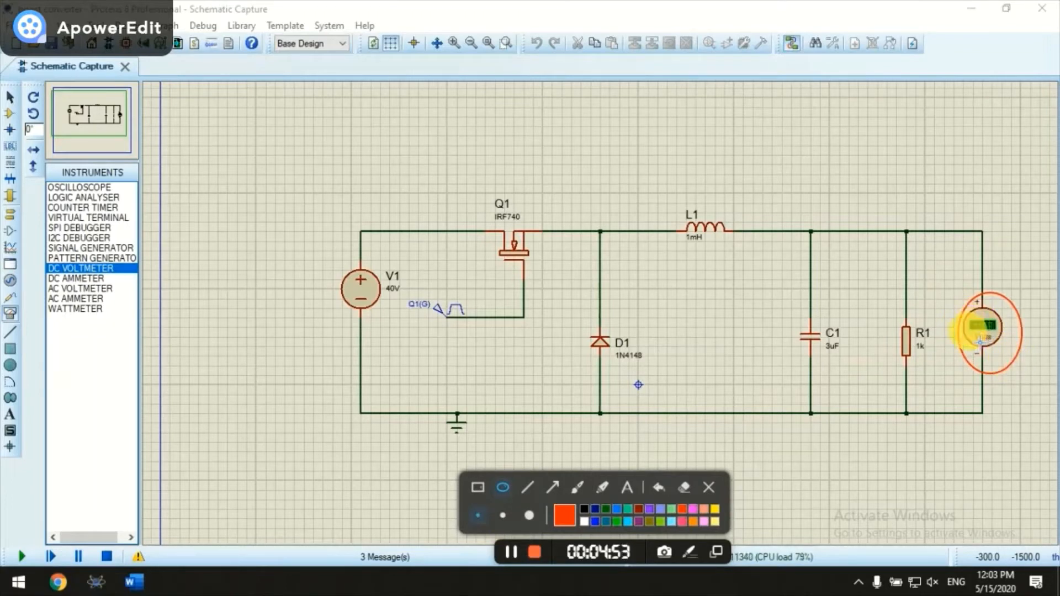
click(707, 489)
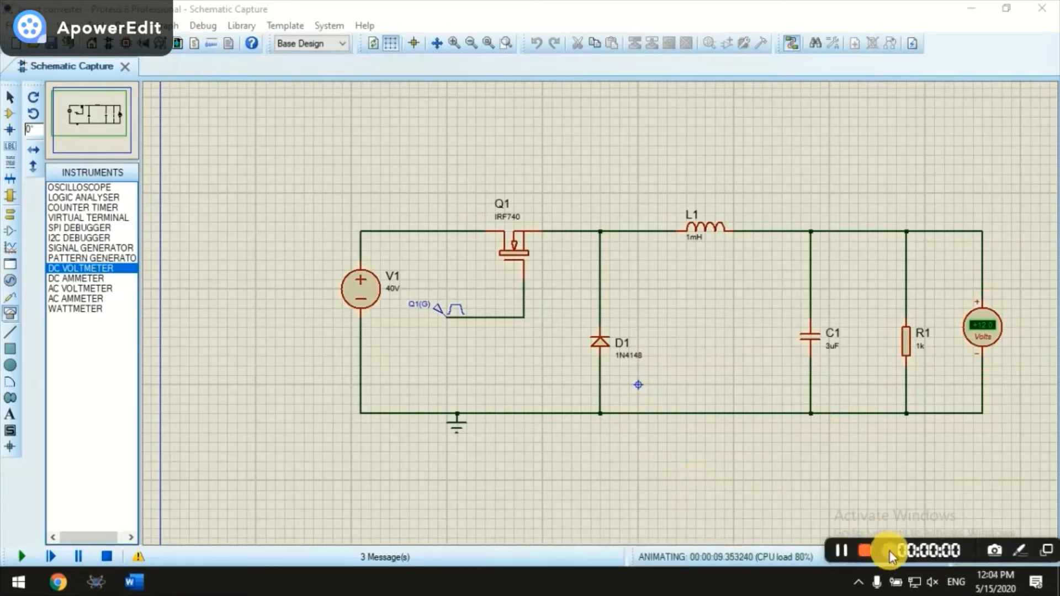
drag(889, 551, 640, 546)
Examine the output voltage on the DC voltmeter across resistor R1 while the simulation runs.
click(59, 119)
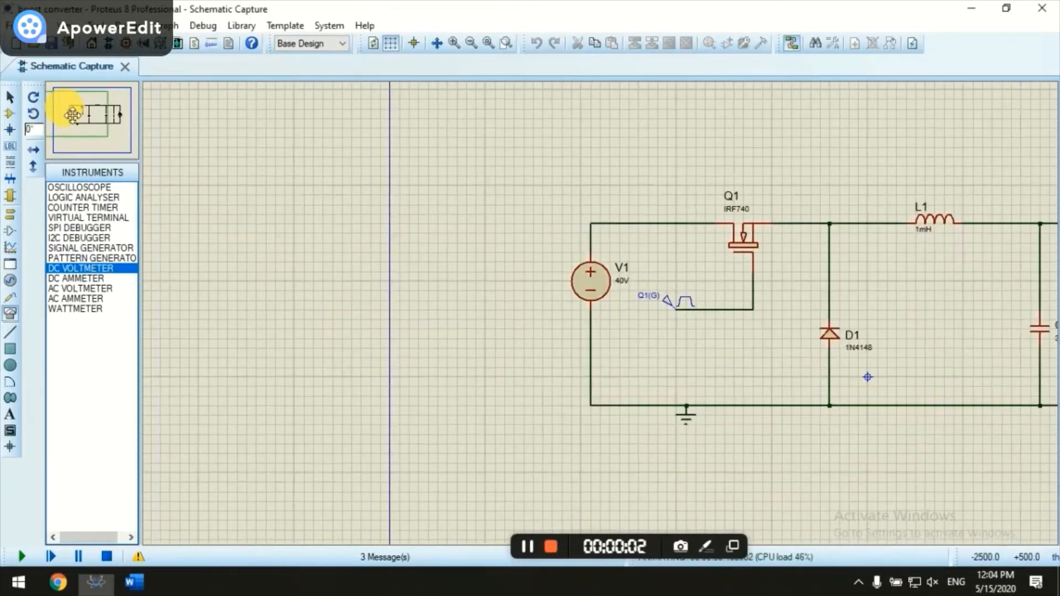
click(101, 115)
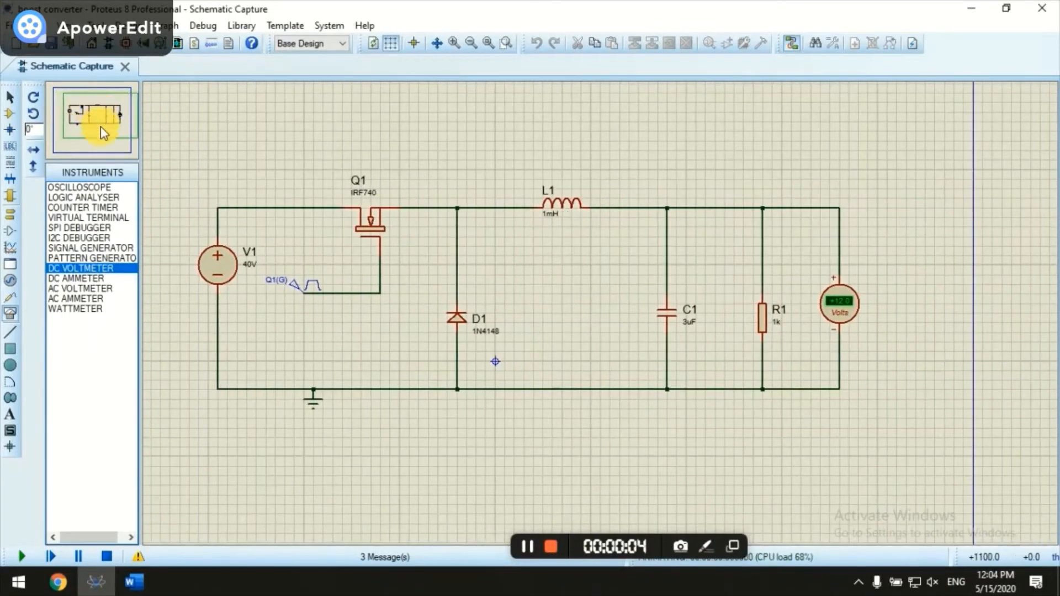
scroll(821, 364, up, 1)
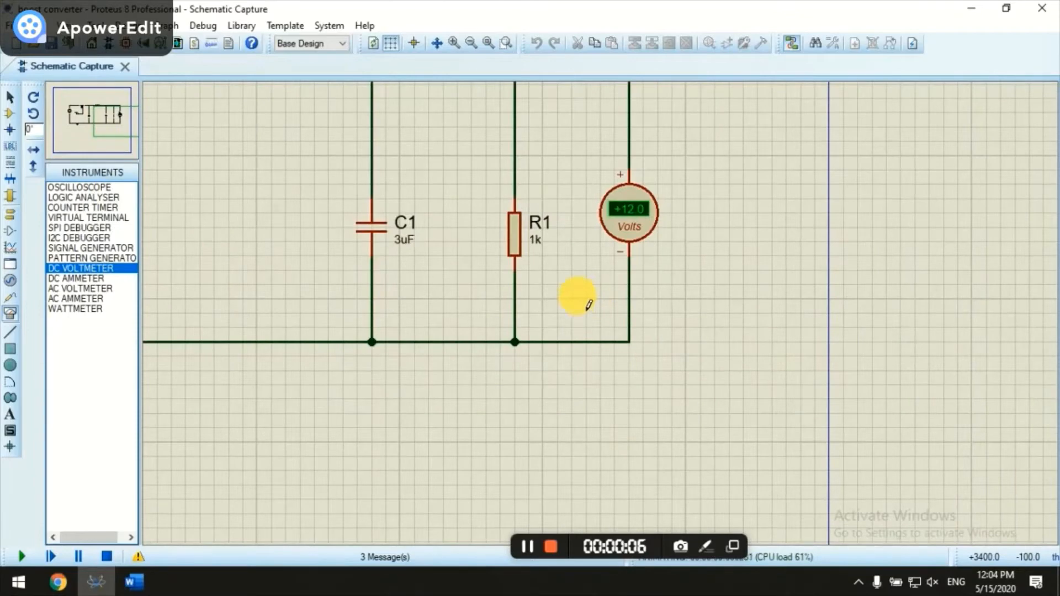
click(116, 125)
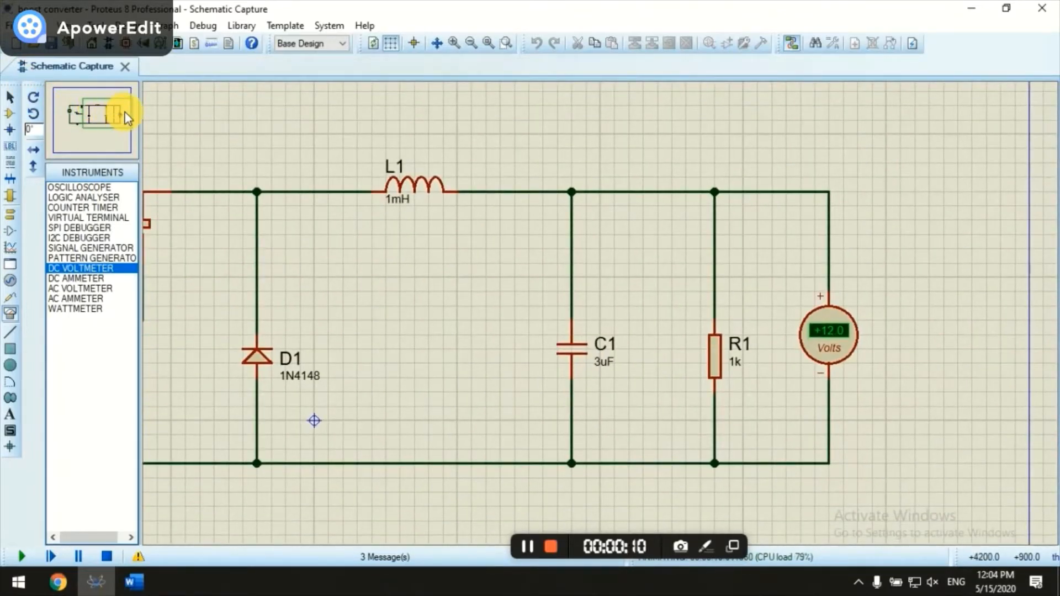
click(124, 113)
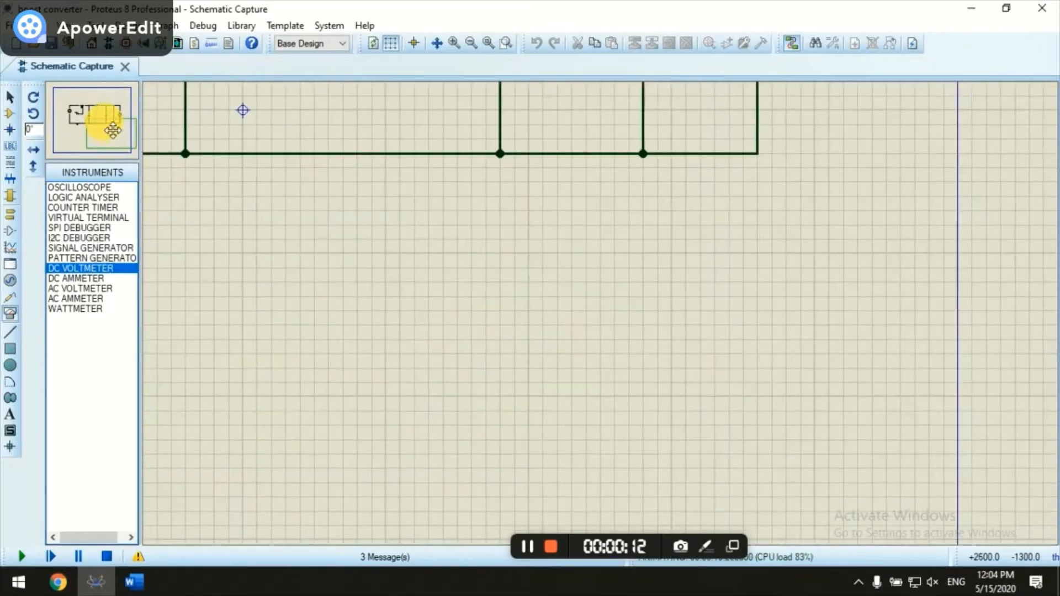
click(110, 116)
scroll(555, 284, up, 1)
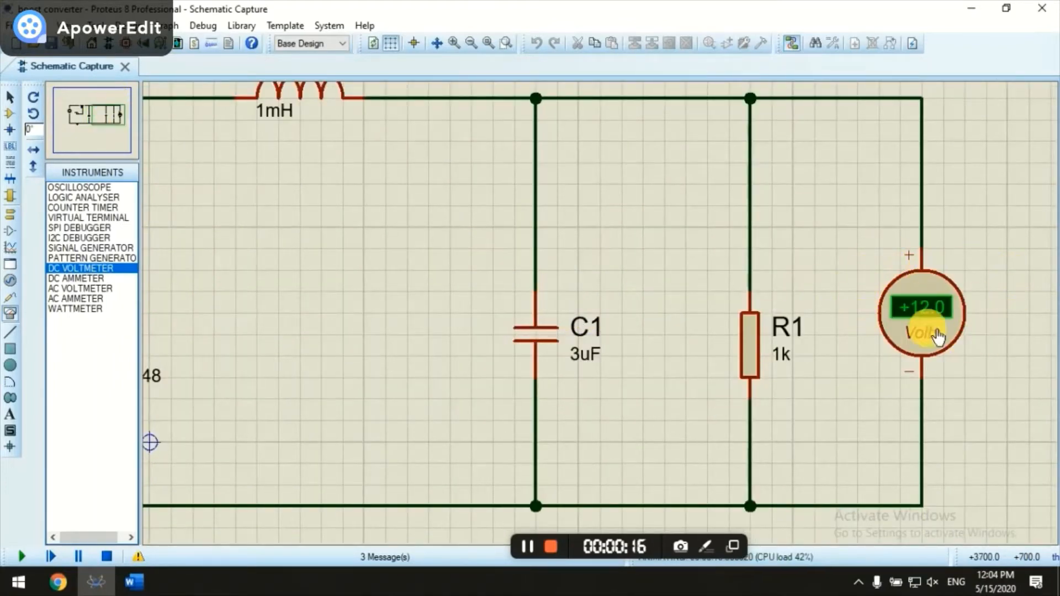
Annotate the DC voltmeter across R1 with the on-screen text "Output", close the annotation tools and pause the recording.
click(706, 549)
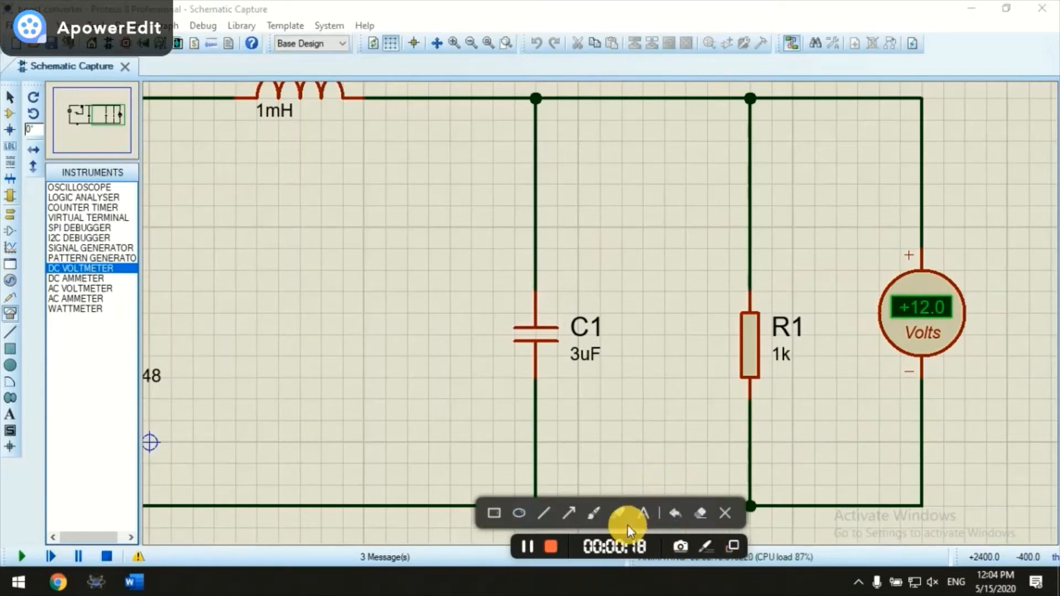
click(643, 508)
click(818, 249)
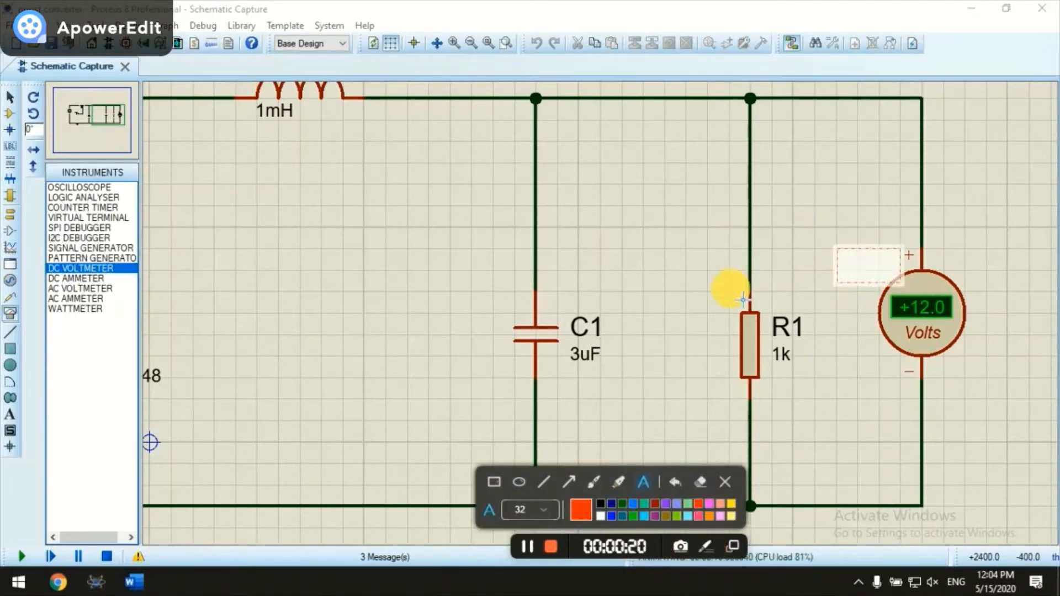
text(Output)
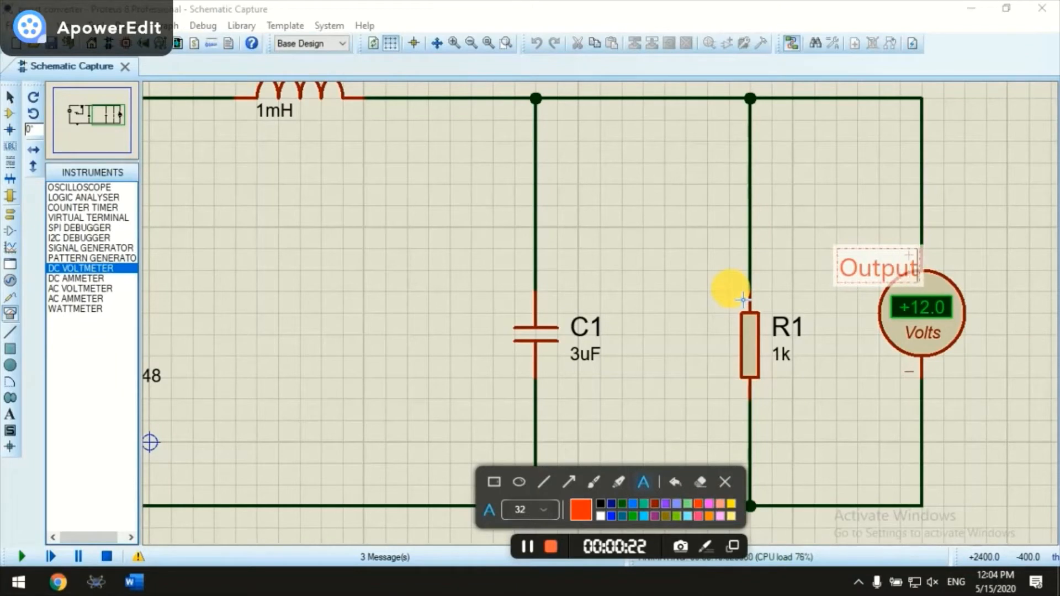
click(790, 218)
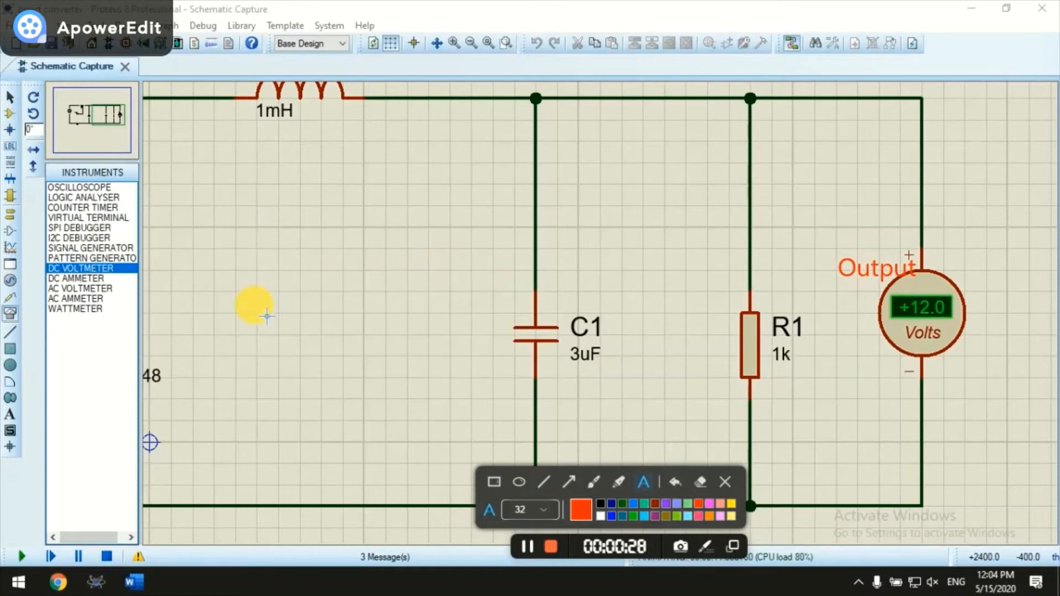
click(723, 483)
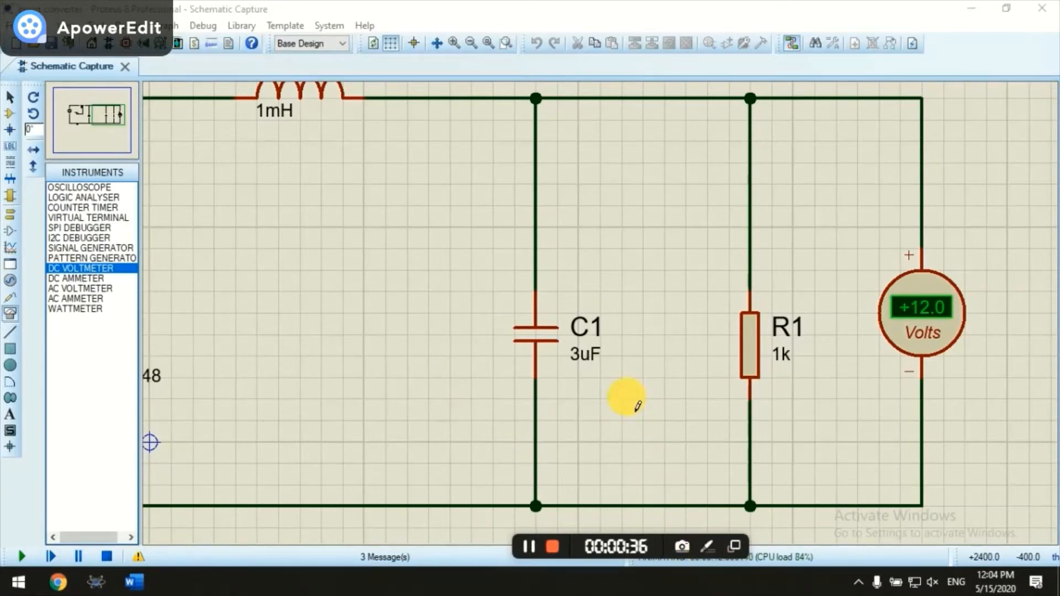
click(530, 547)
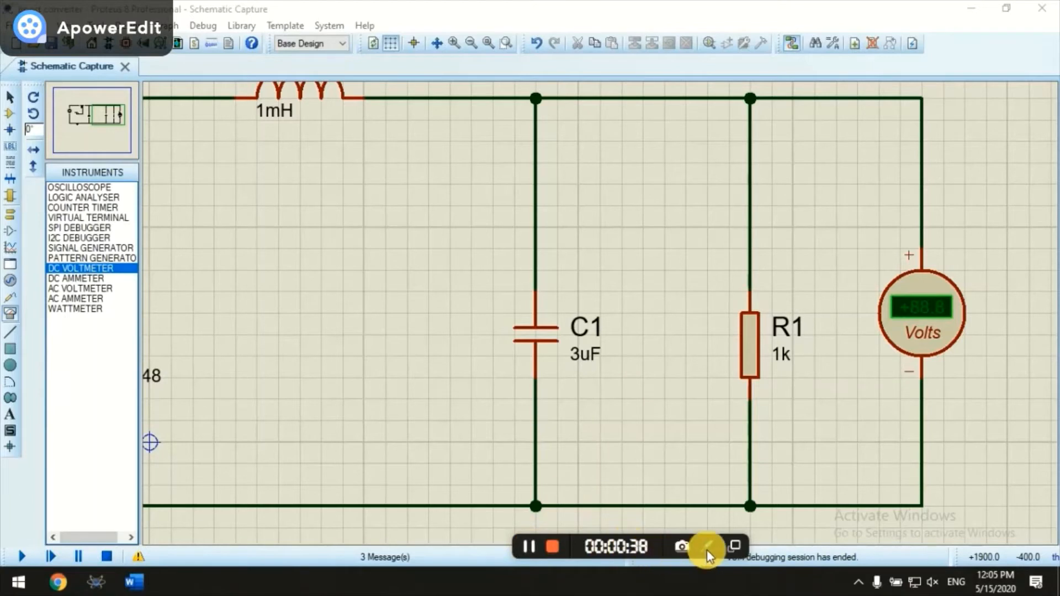
Write the on-screen annotation "again run the simulation" above C1 and R1, and close the annotation tools.
click(707, 548)
click(657, 519)
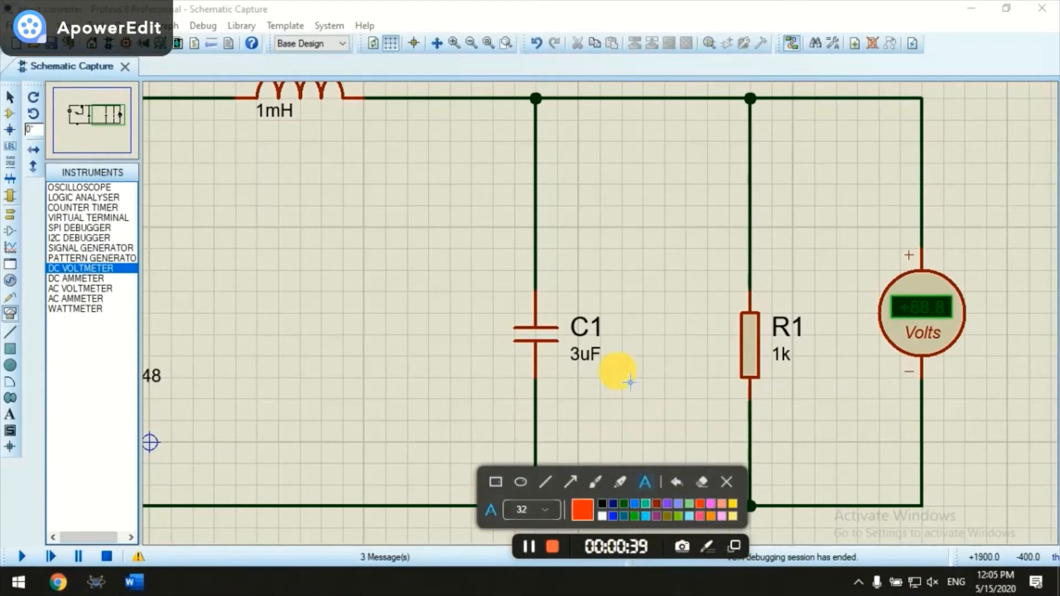
click(609, 147)
text(again)
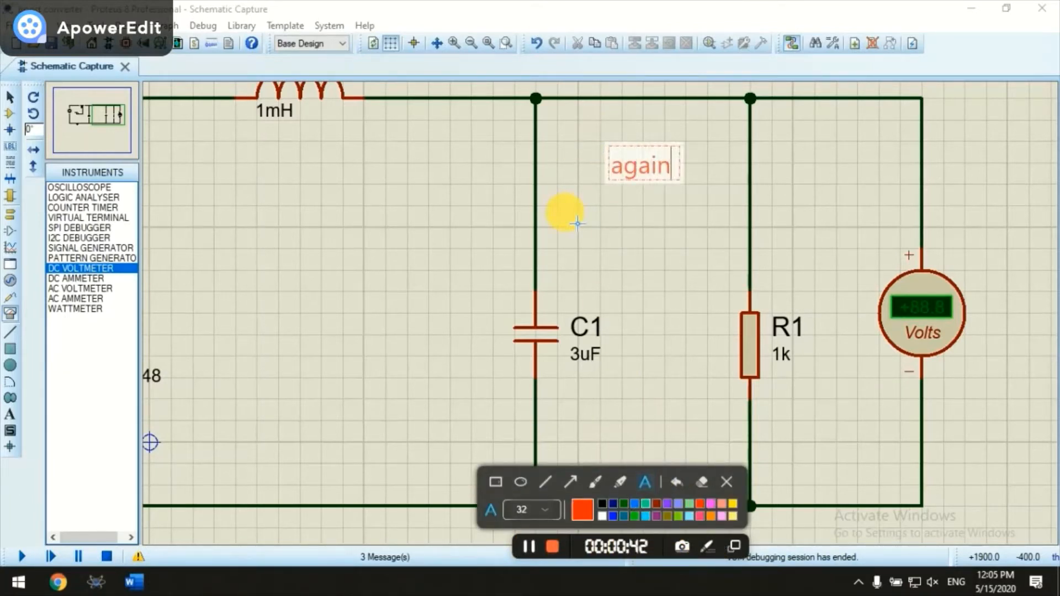
text( run the simulatipo)
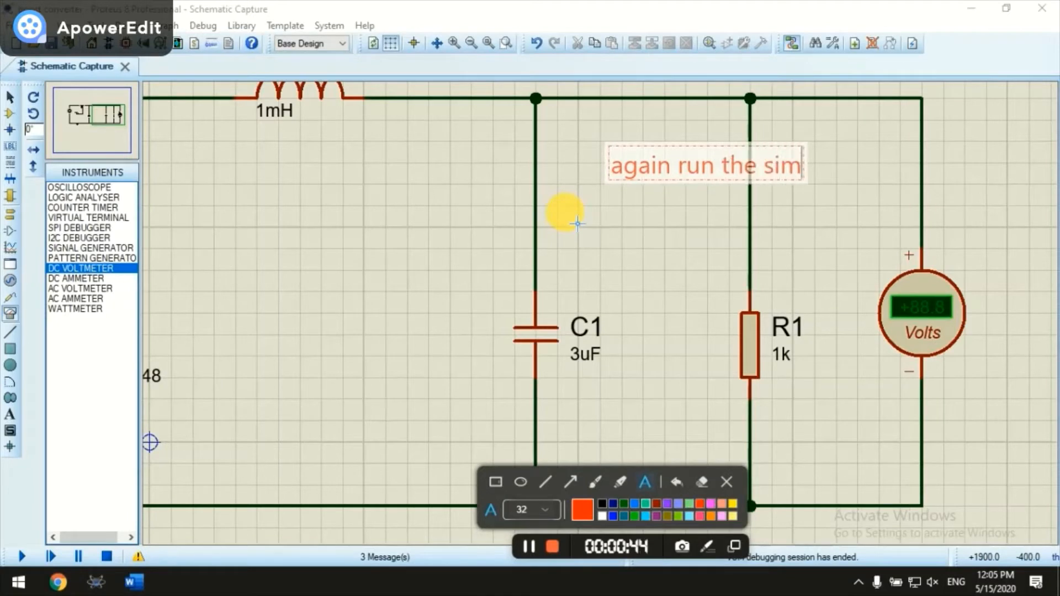
key(BackSpace)
key(BackSpace)
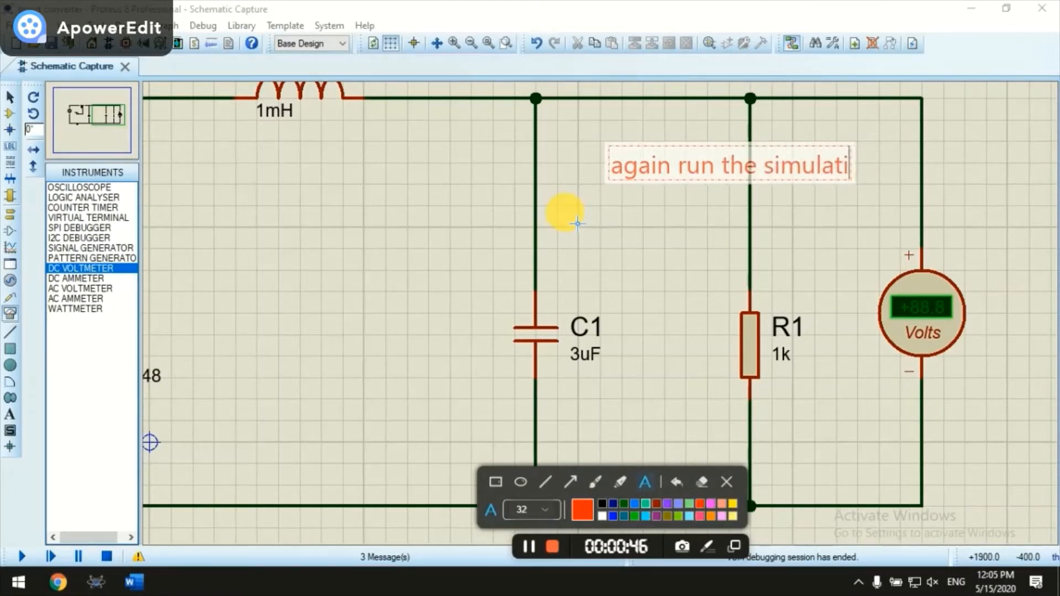
text(pn)
key(BackSpace)
key(BackSpace)
text(on)
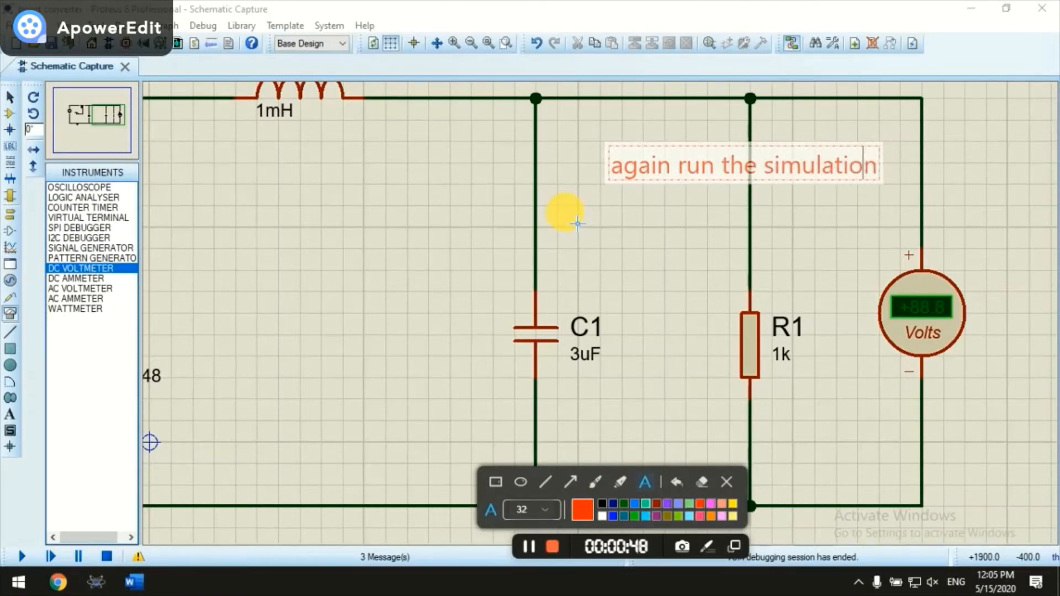
click(724, 482)
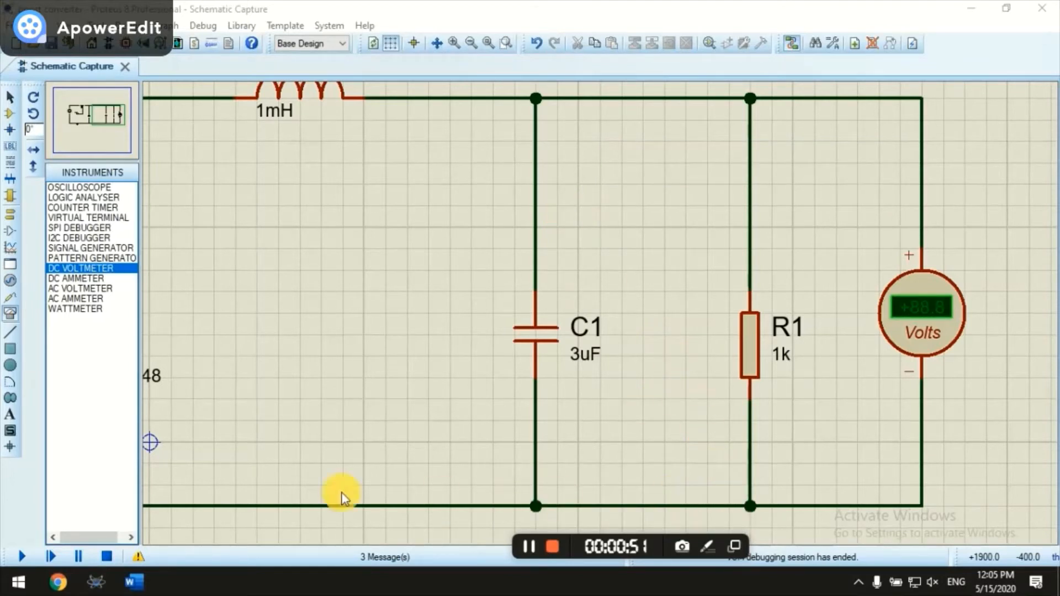
Run the converter simulation again and draw an annotation arrow pointing at the DC voltmeter.
click(15, 557)
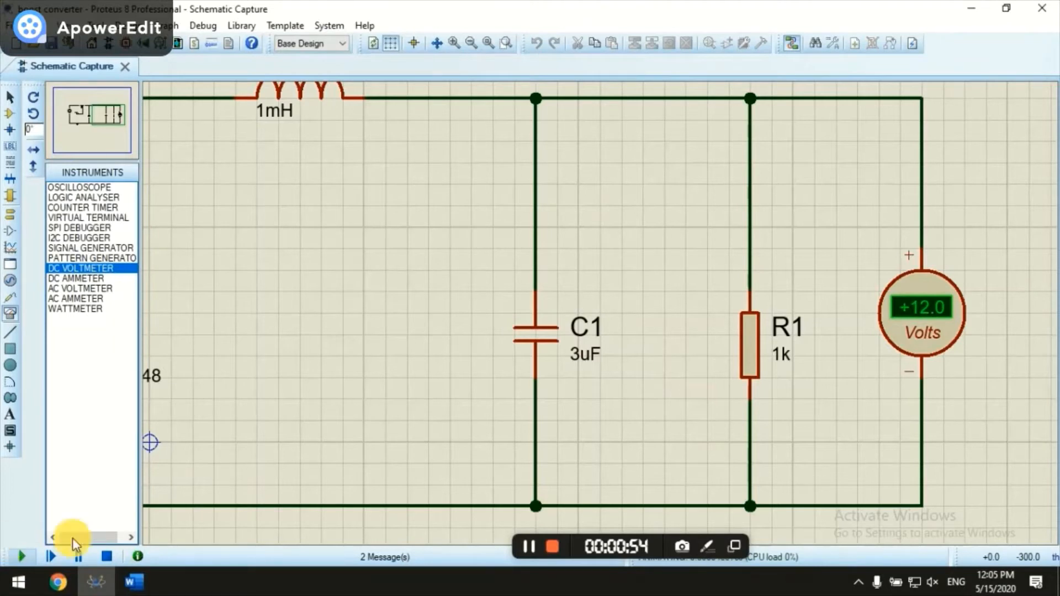
click(708, 550)
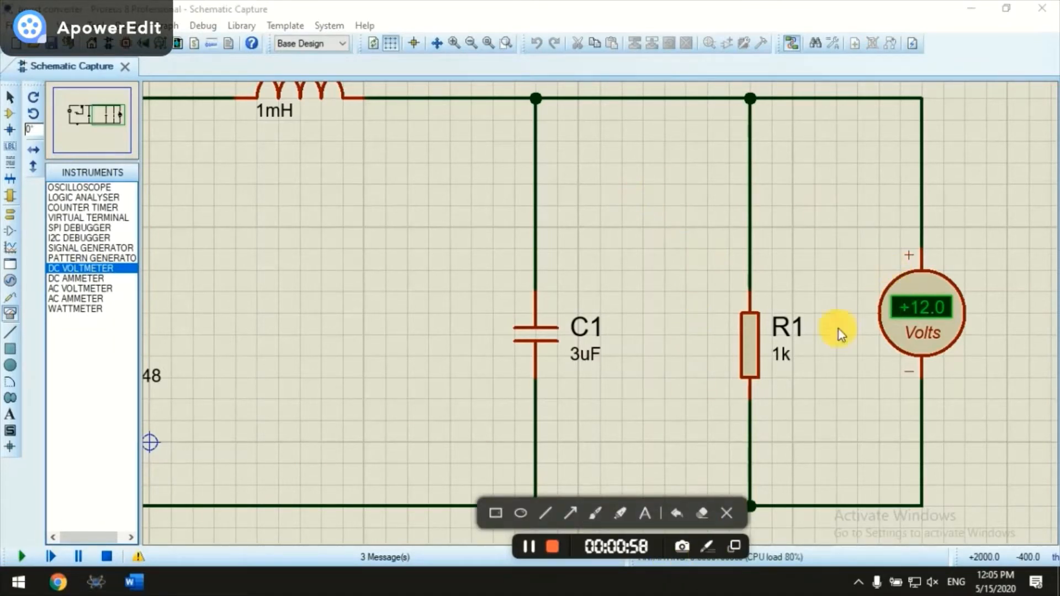
click(570, 513)
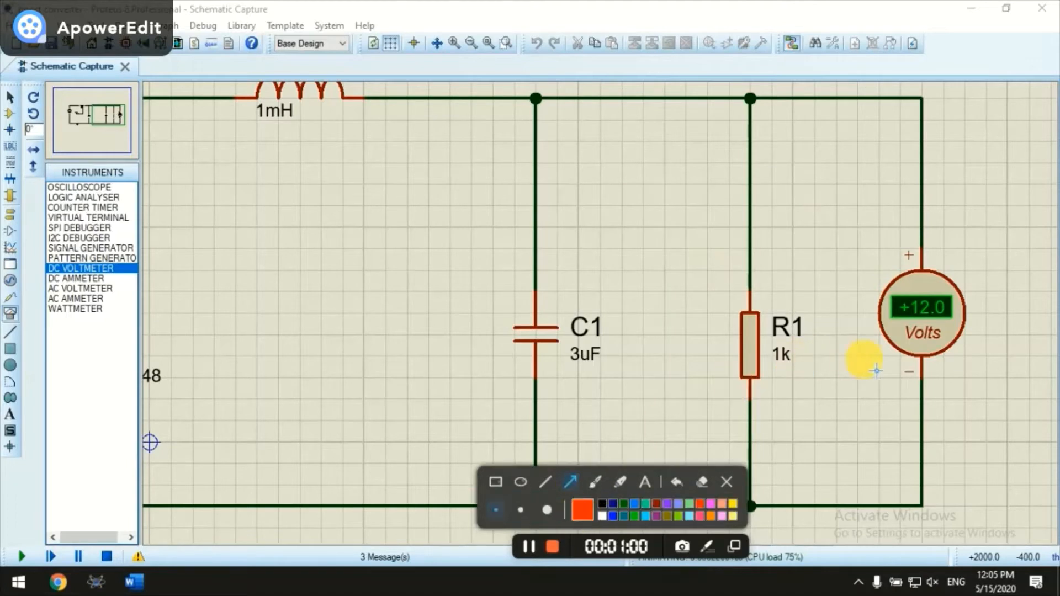
drag(855, 389, 908, 324)
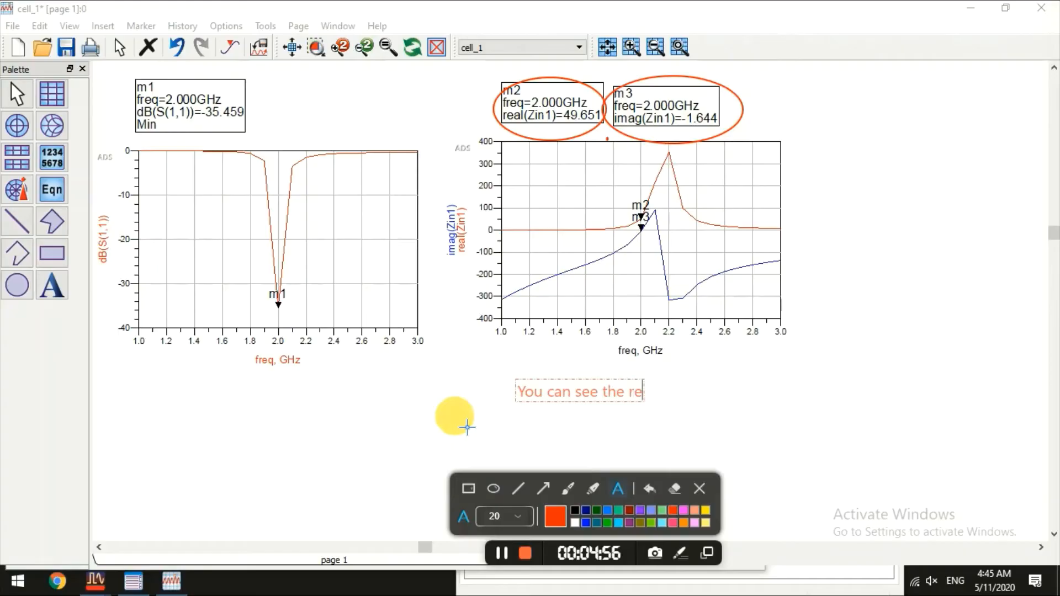
Complete the annotation below the impedance plot to read "You can see the real part is almost 50 ohms and imagianry is -1.64.".
text(al par)
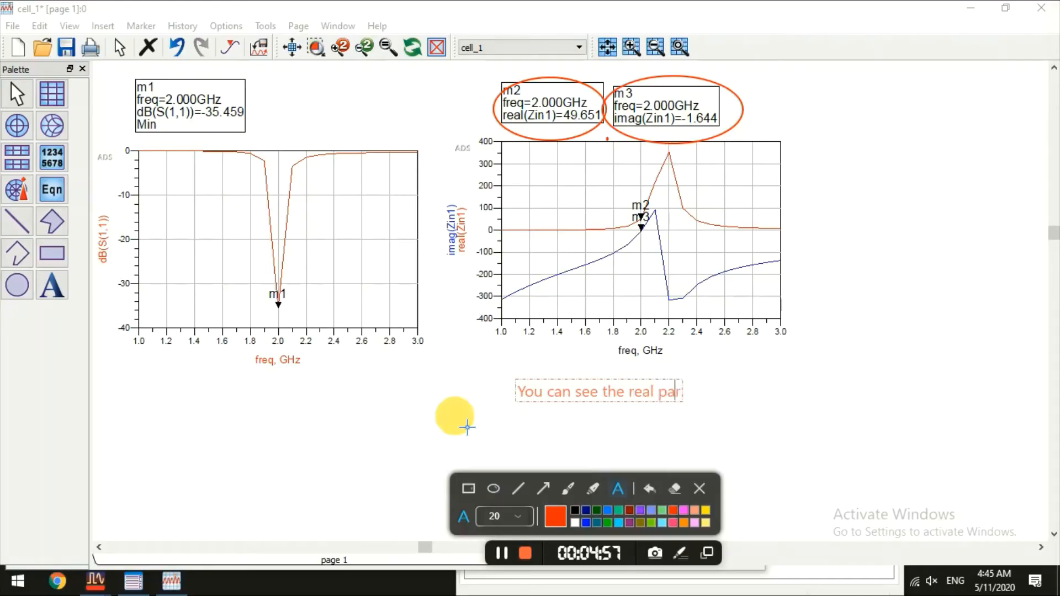
text(t is almost )
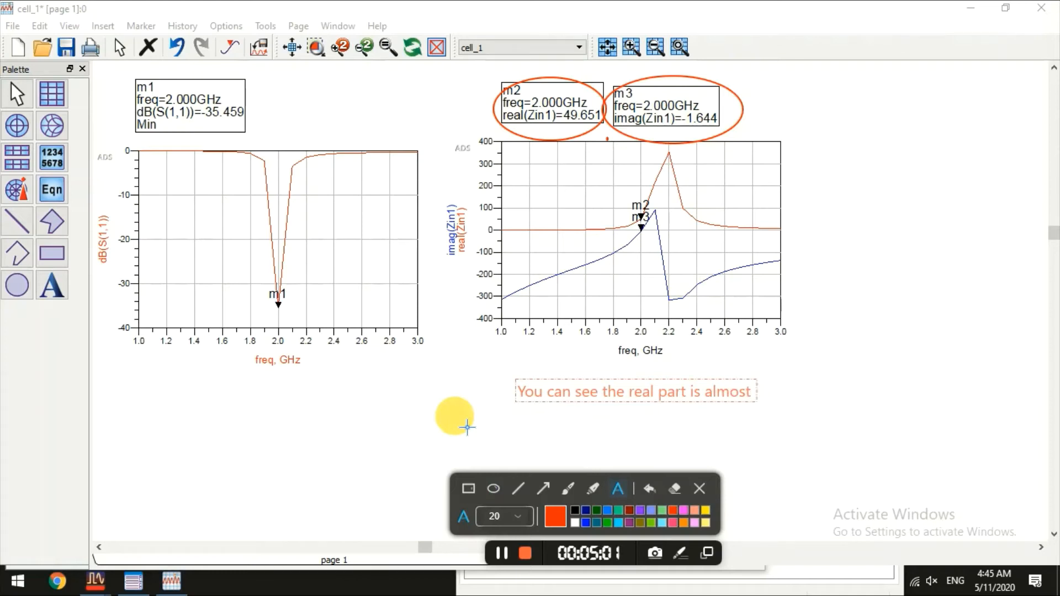
text(50 ohms a)
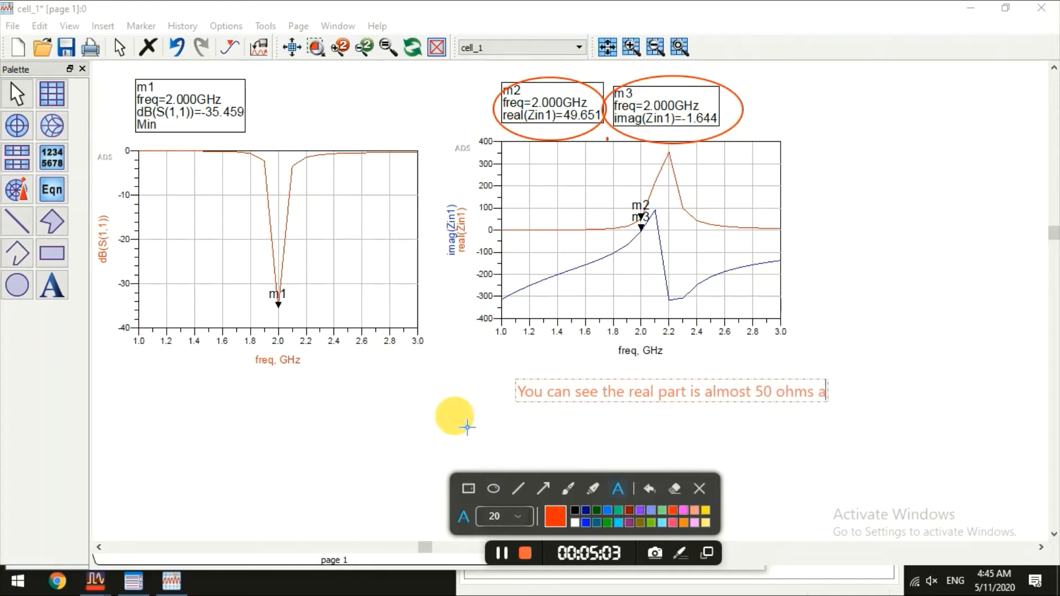
text(nd imagianr)
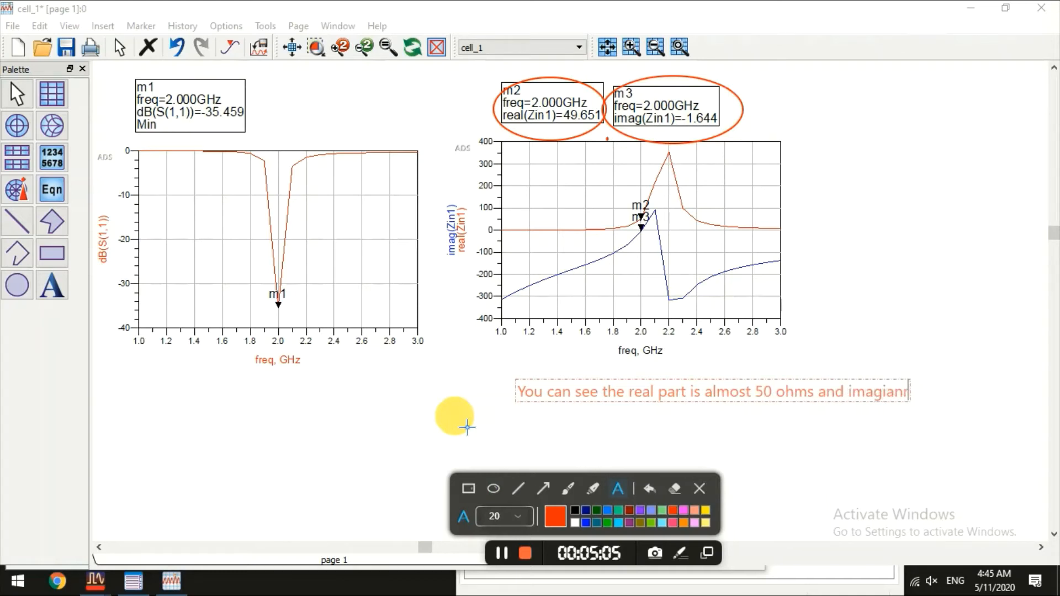
text(y is -1.64)
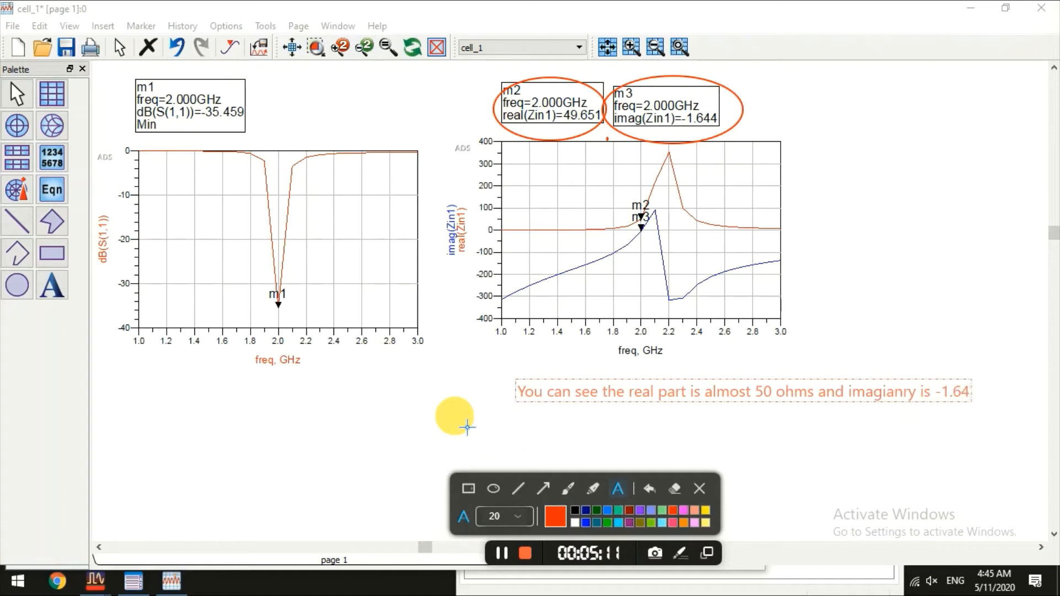
text(.)
Add a second annotation line reading "you can further tune the matching network using ADS.", place the text and pause the recording.
key(Return)
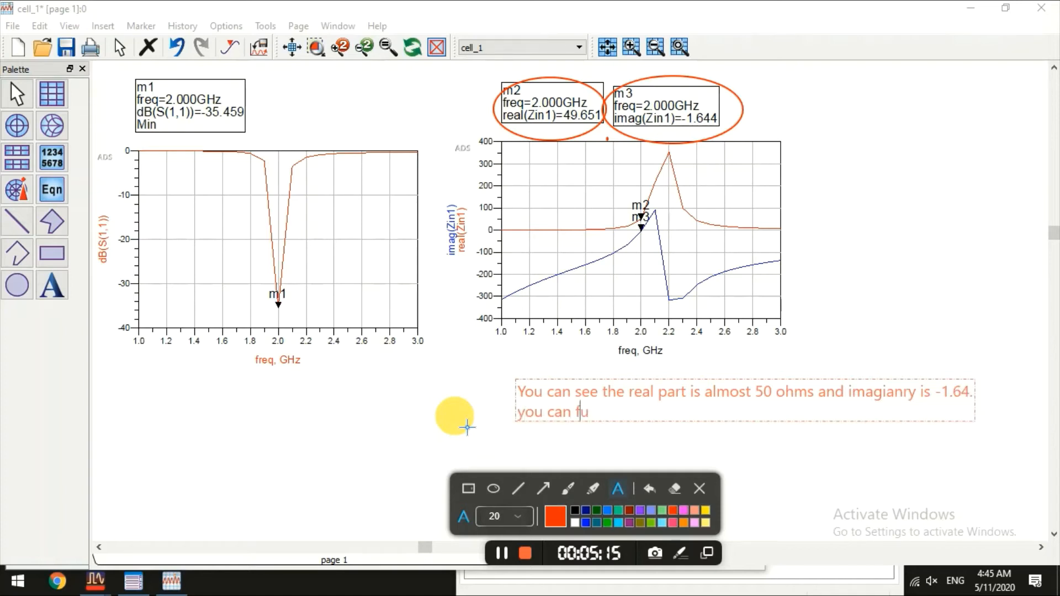
text(you can further tune )
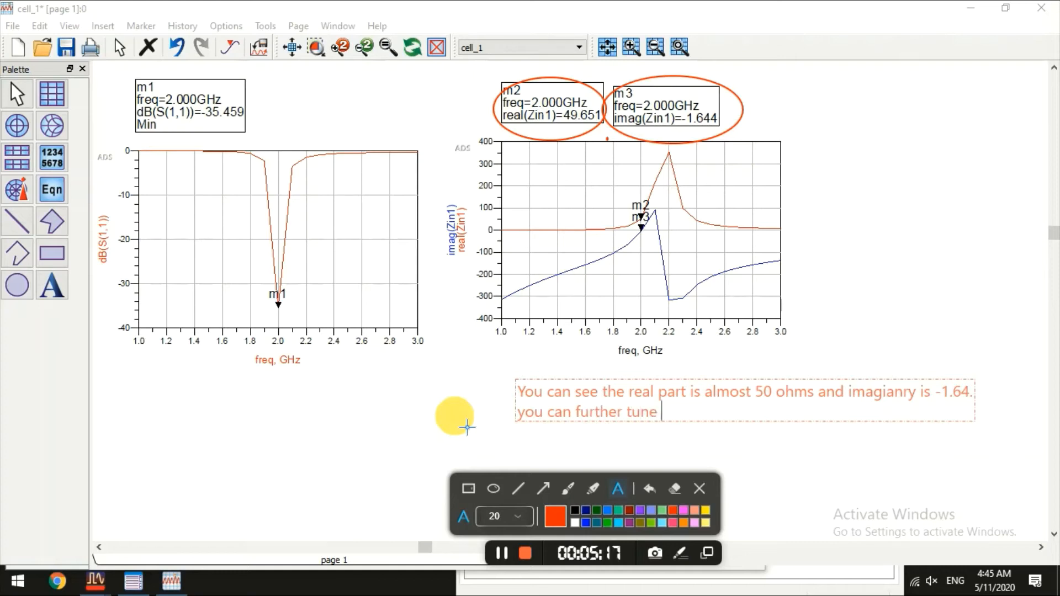
text(the matching)
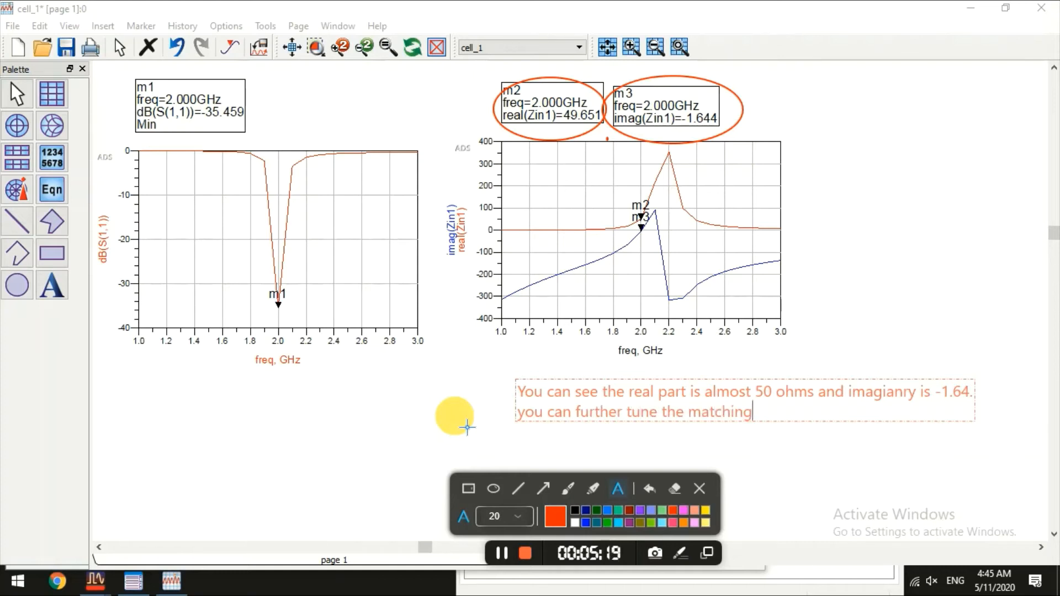
text( network)
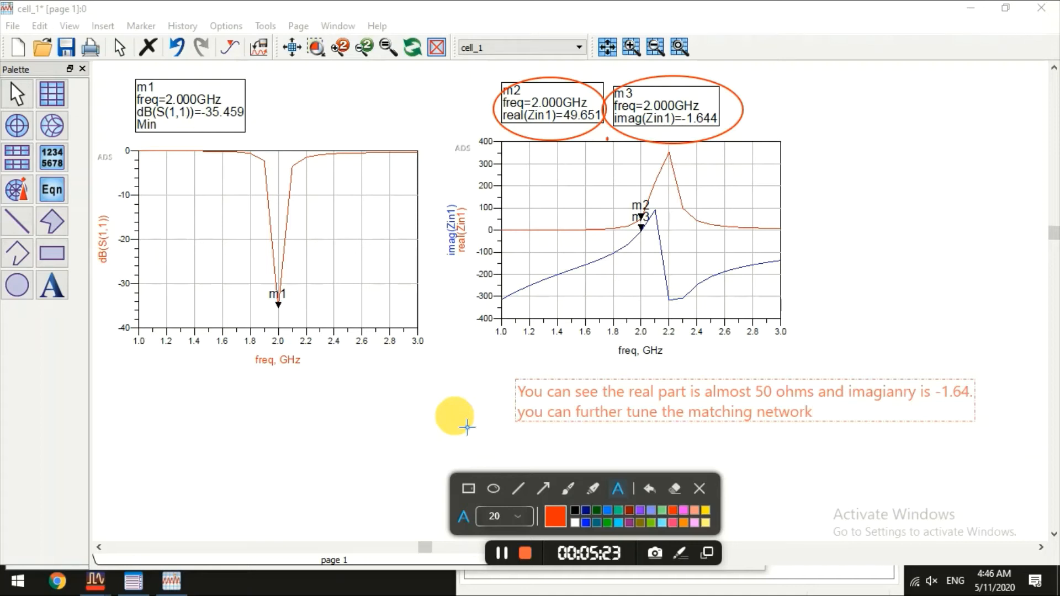
text( using ADS.)
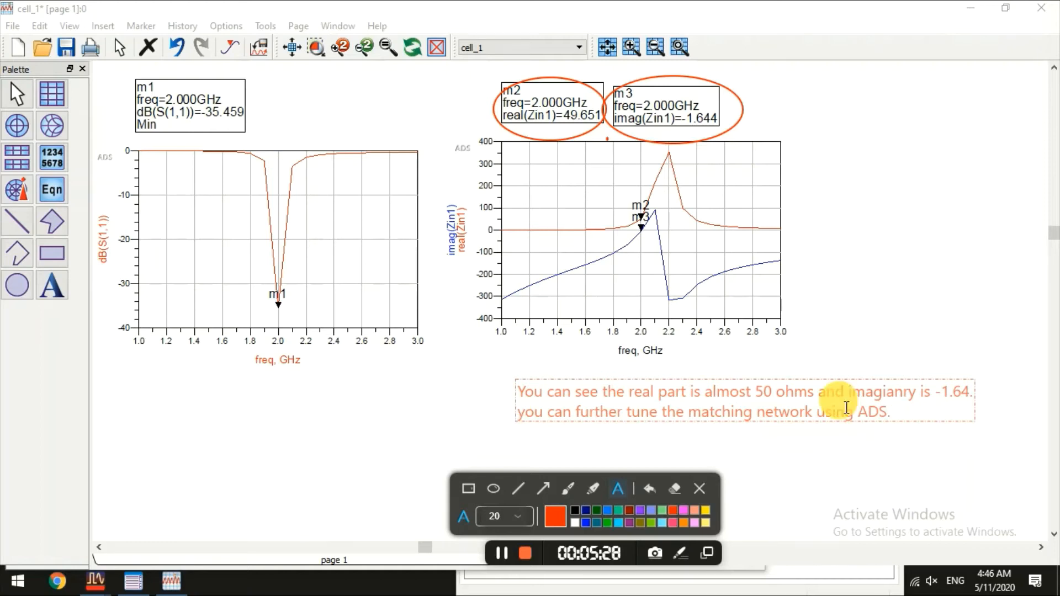
click(939, 261)
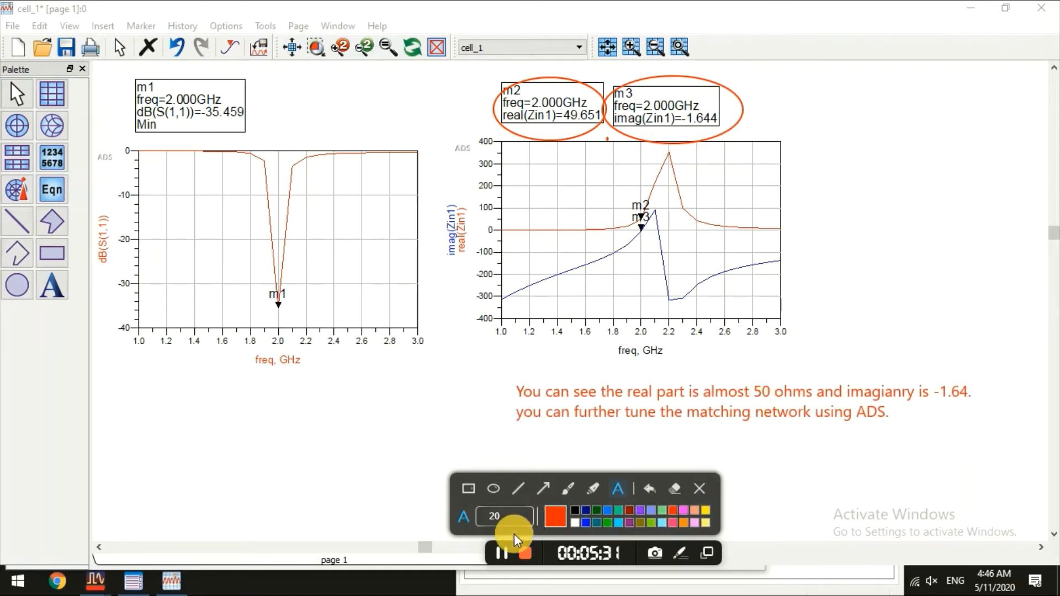
click(505, 554)
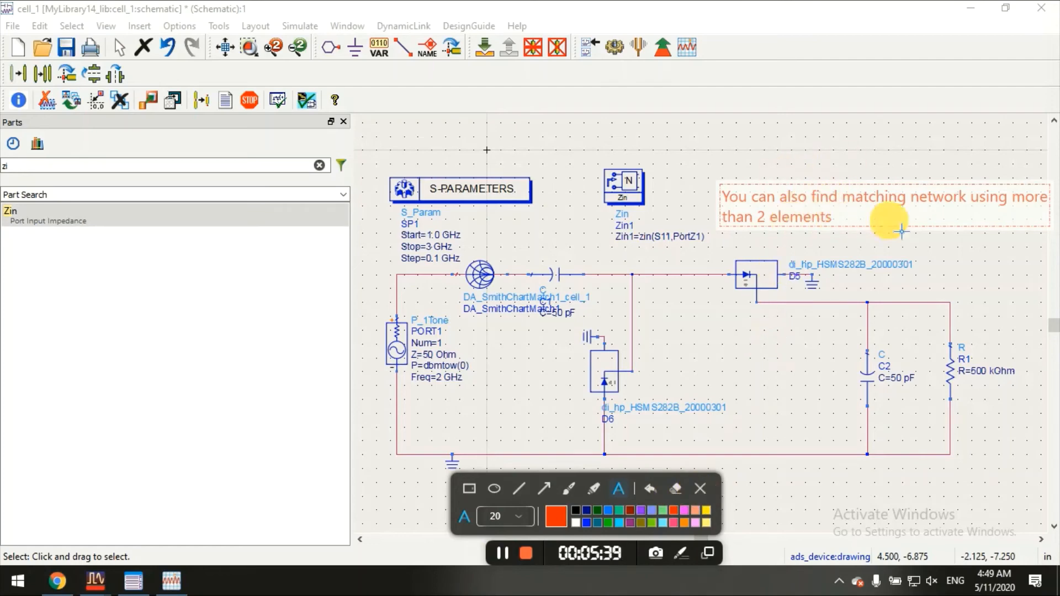
Clear the schematic annotation, switch to the Smith Chart Utility and add a shunt inductor of about 3.02 nH at the load.
click(700, 488)
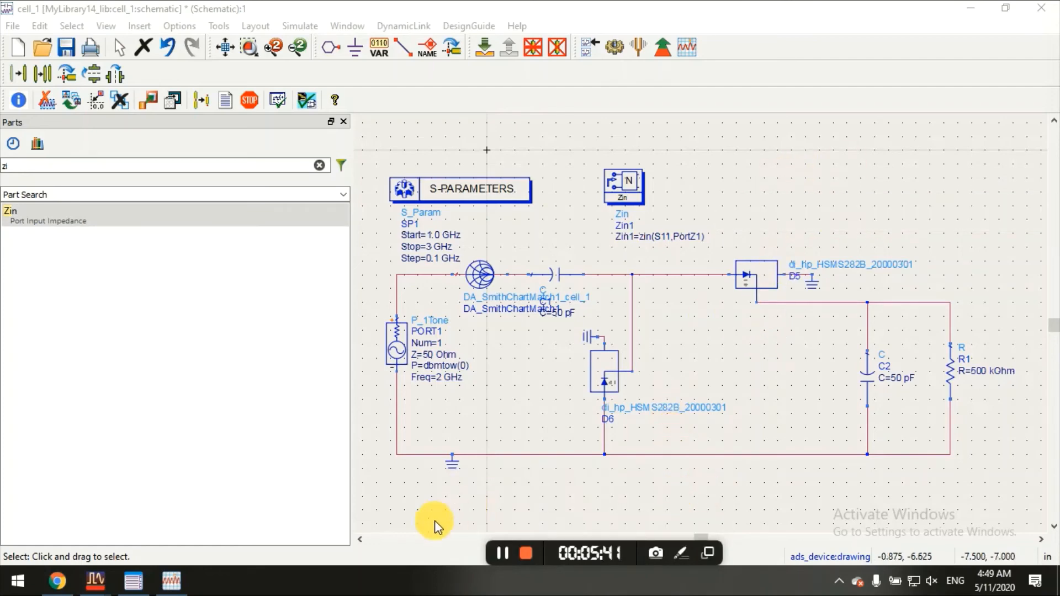
mouse_move(88, 574)
click(317, 515)
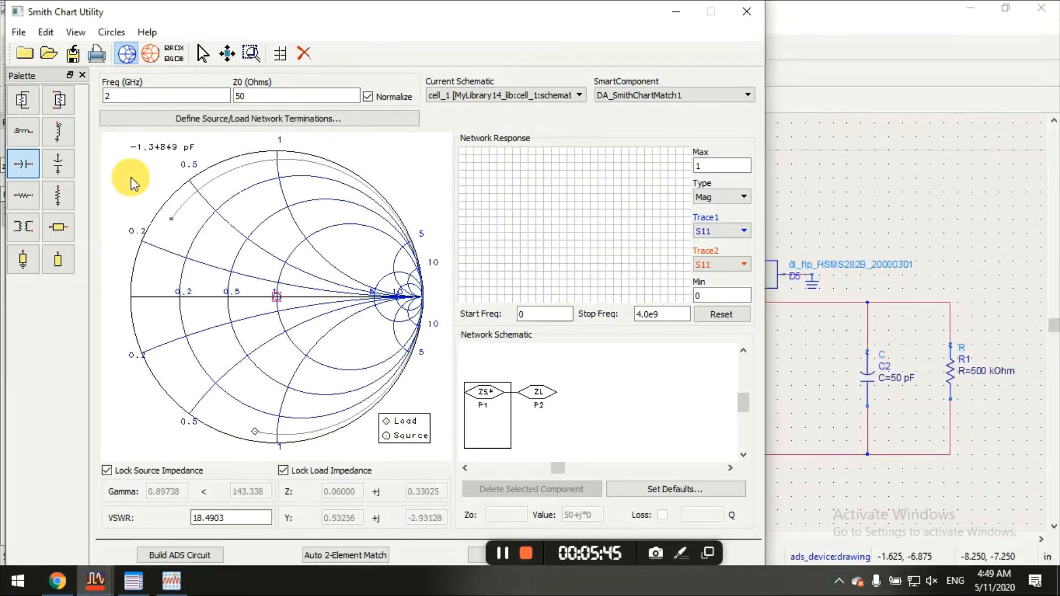
click(58, 137)
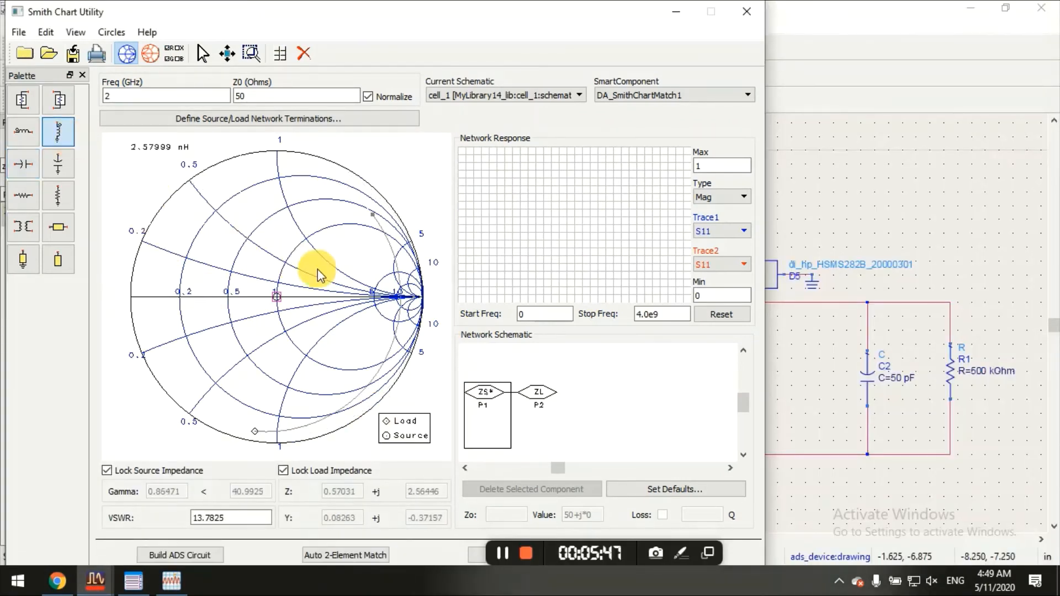
click(369, 269)
Add a series capacitor of about 0.31 pF reaching the real axis, followed by a second shunt inductor towards the source.
click(20, 164)
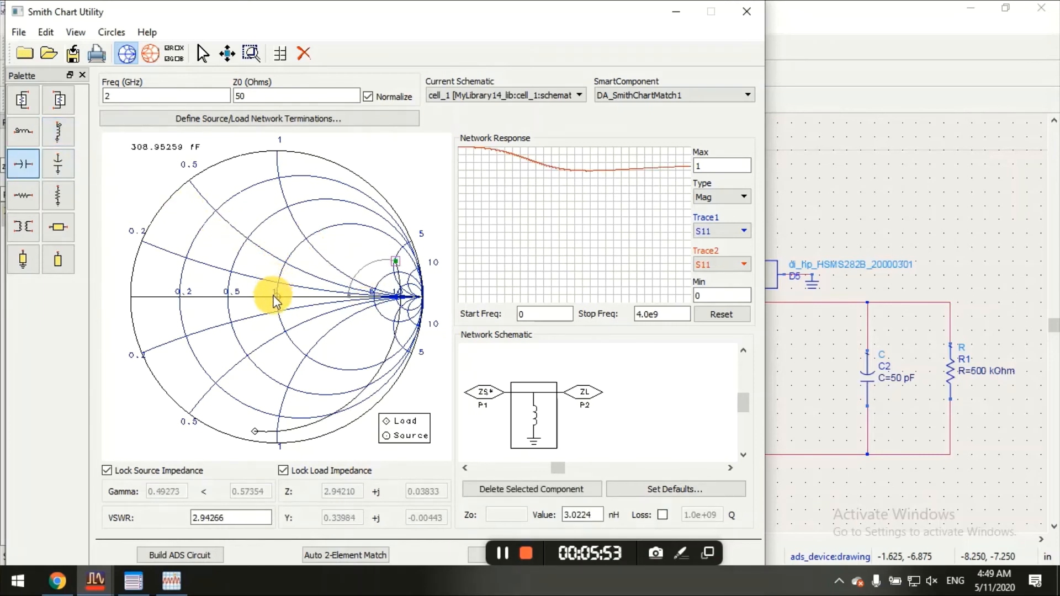
click(346, 296)
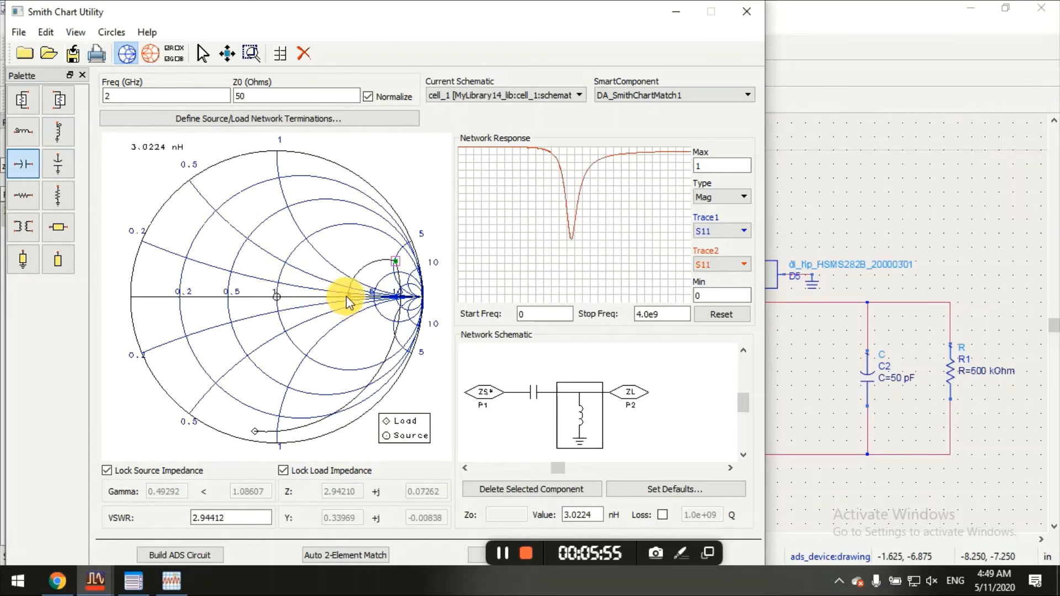
click(58, 131)
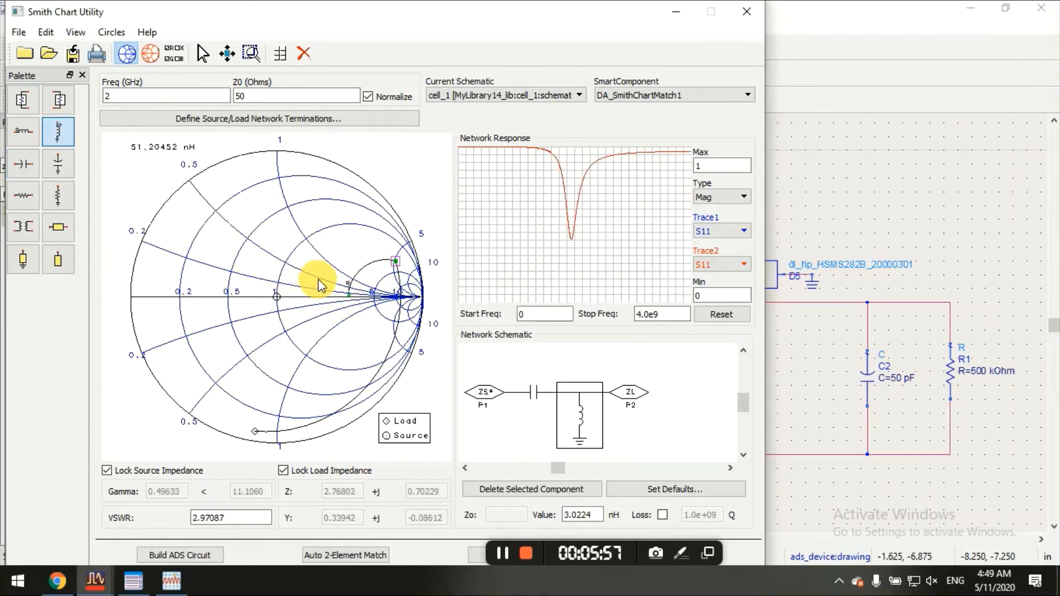
click(290, 250)
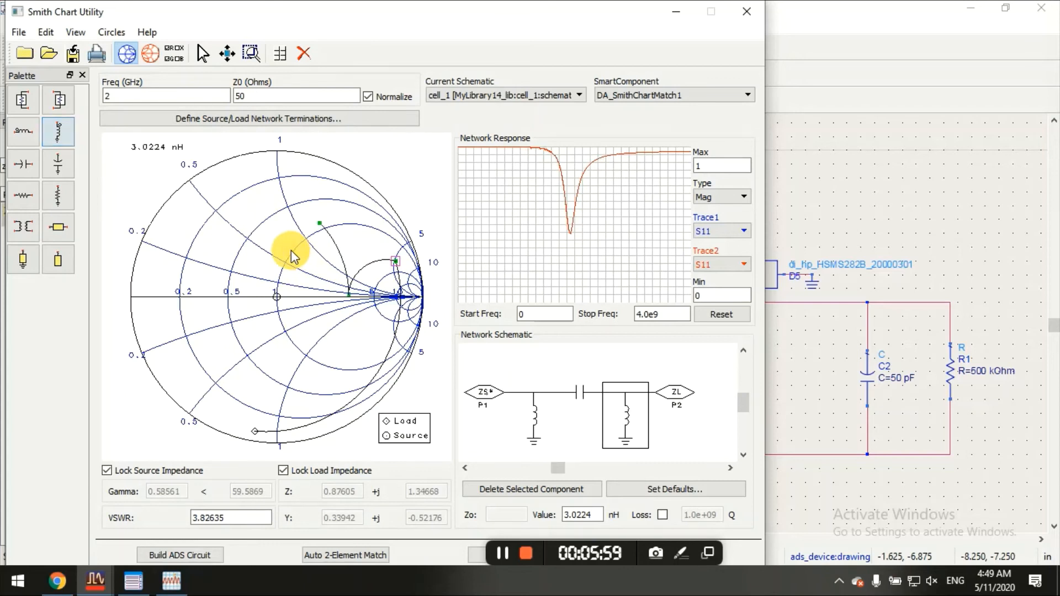
Add a series capacitor at the source end and tune the network nodes to reach the chart centre, setting this capacitor to about 1.09 pF.
click(24, 165)
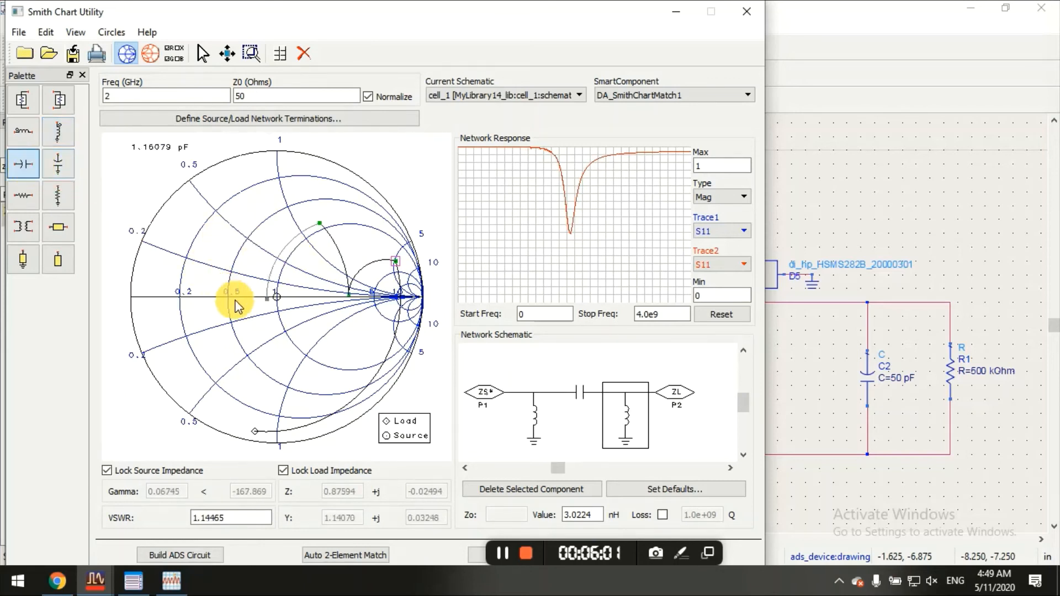
click(266, 292)
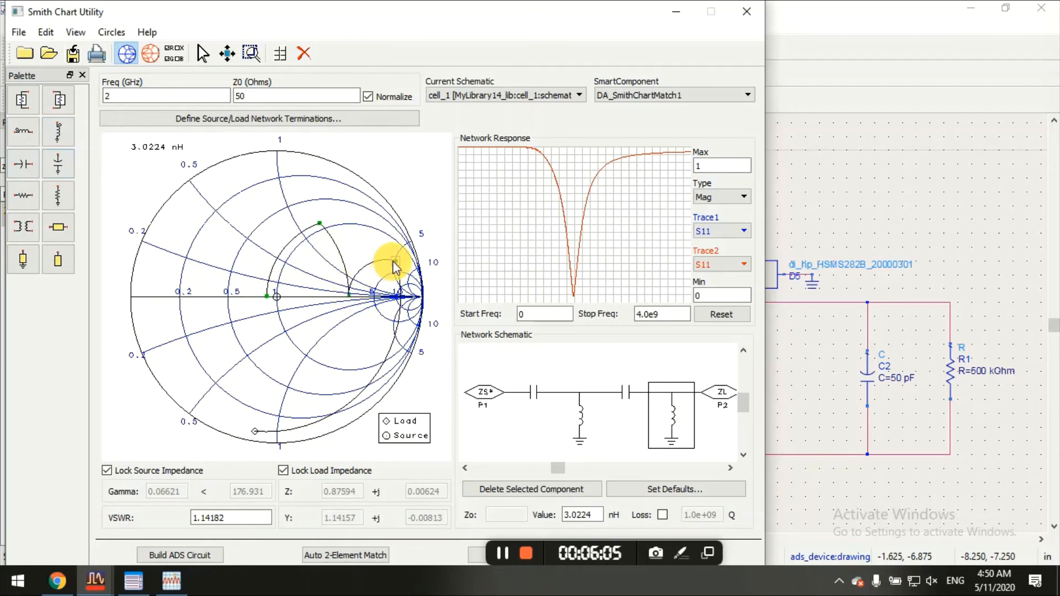
drag(393, 261, 402, 264)
drag(321, 223, 337, 229)
click(277, 287)
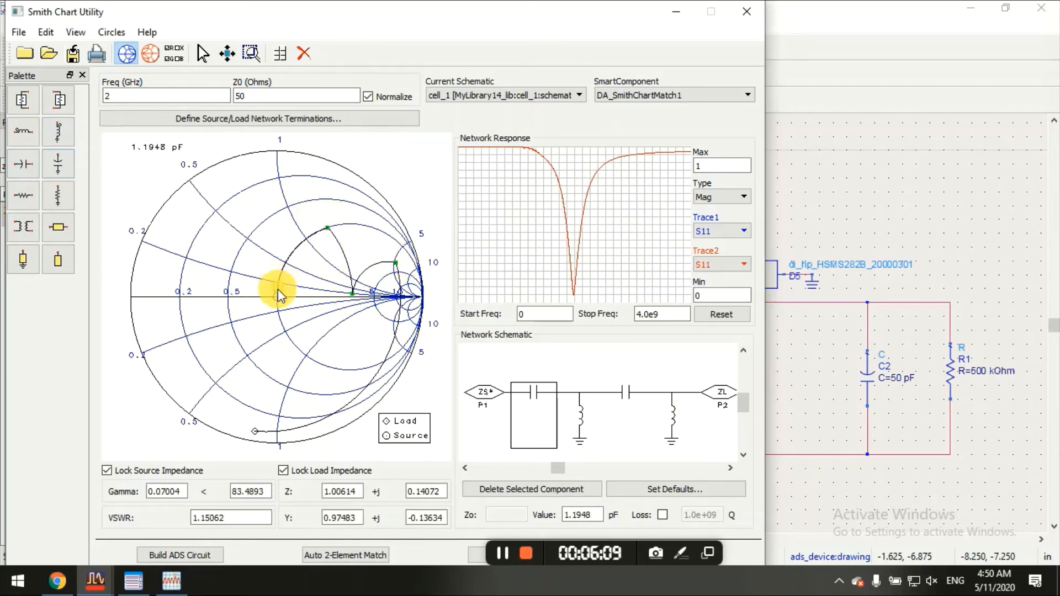
drag(277, 289, 279, 297)
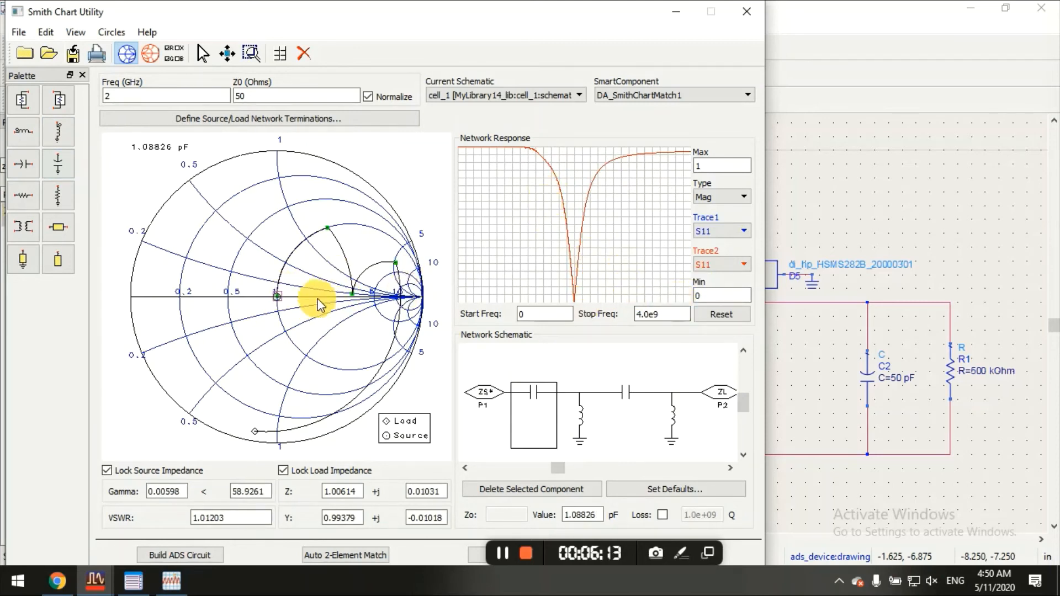
Build the ADS circuit from the four-element matching network, look inside the generated subcircuit and return to the main schematic.
click(590, 414)
click(621, 396)
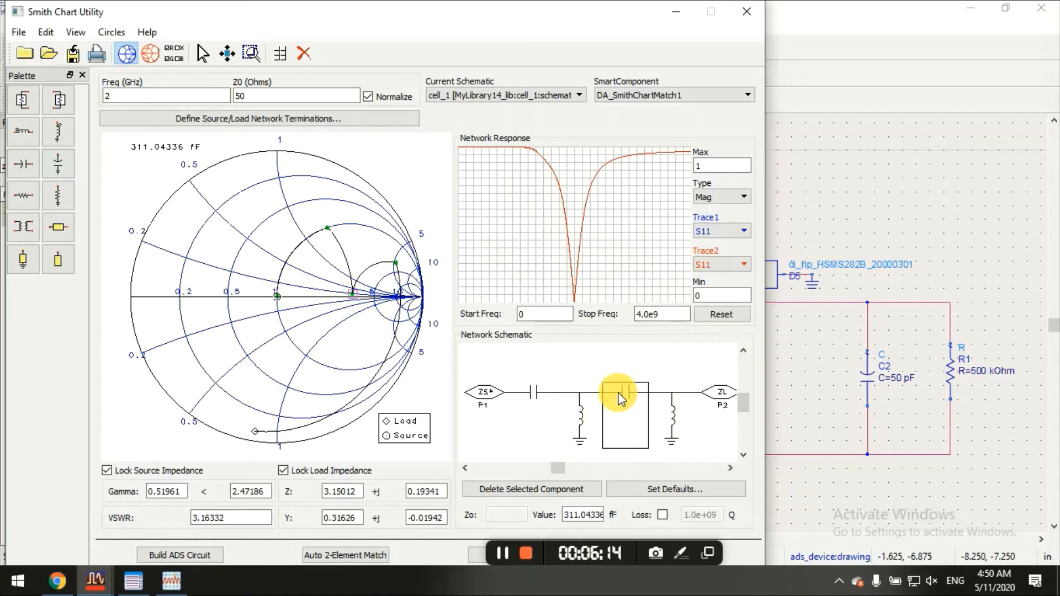
click(677, 415)
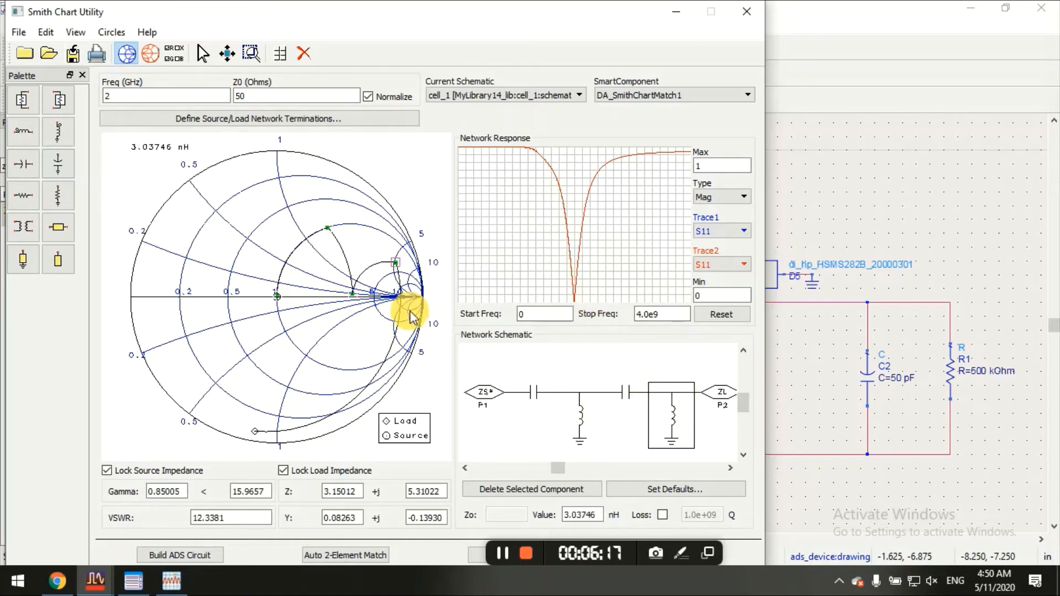
click(186, 552)
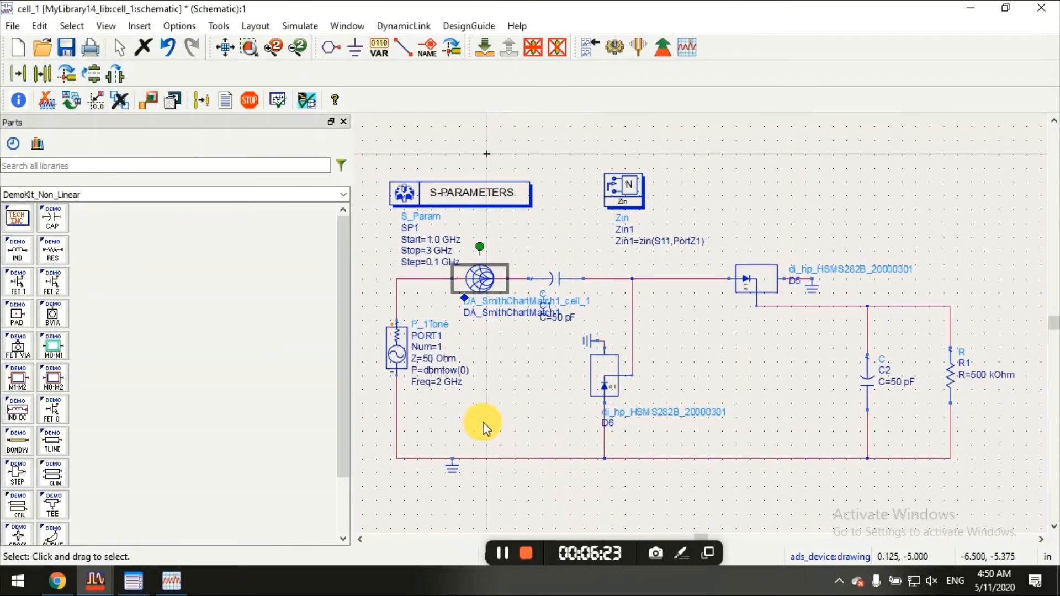
click(482, 57)
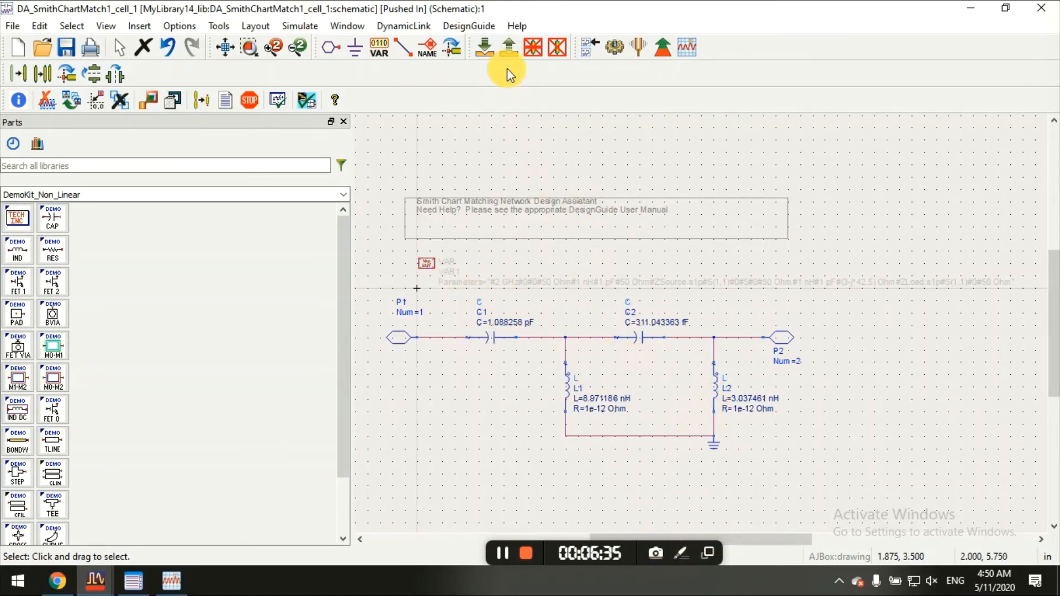
click(508, 49)
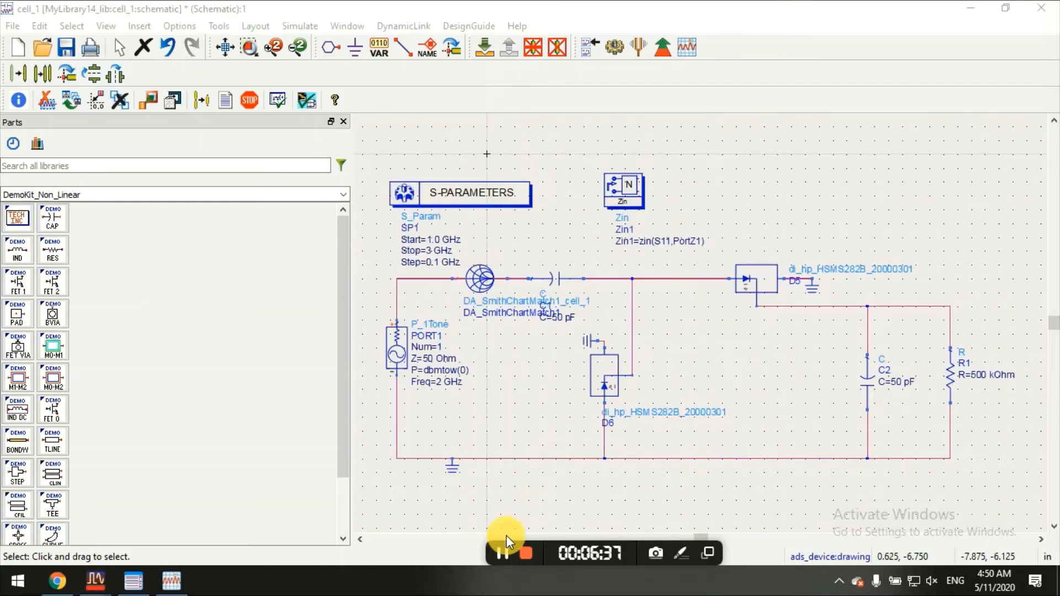
Simulate the rectifier with the four-element matching network and check the dB(S(1,1)) plot at its minimum marker.
click(615, 47)
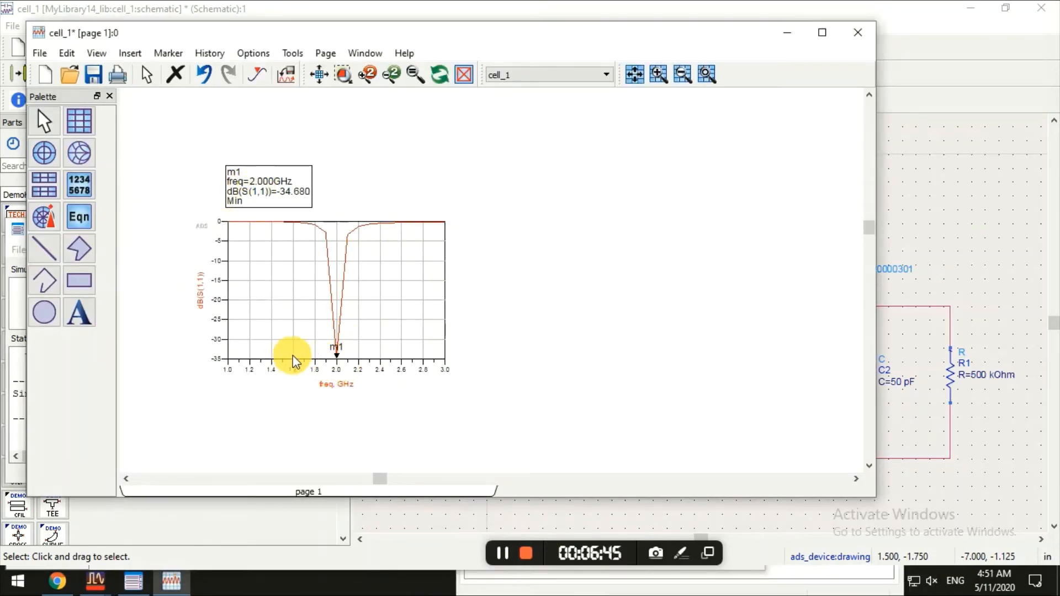
click(83, 122)
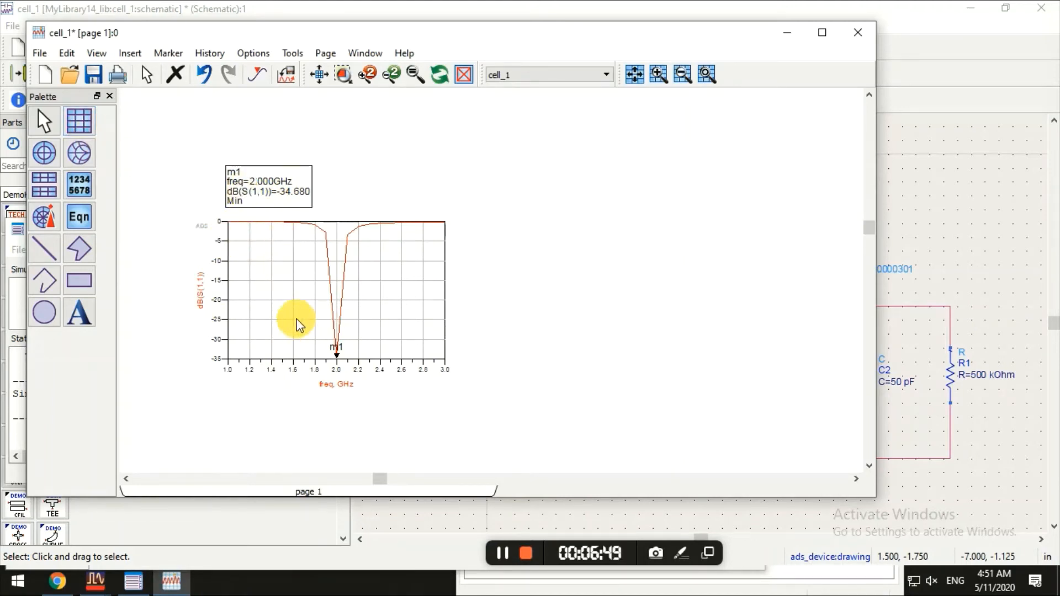
click(501, 553)
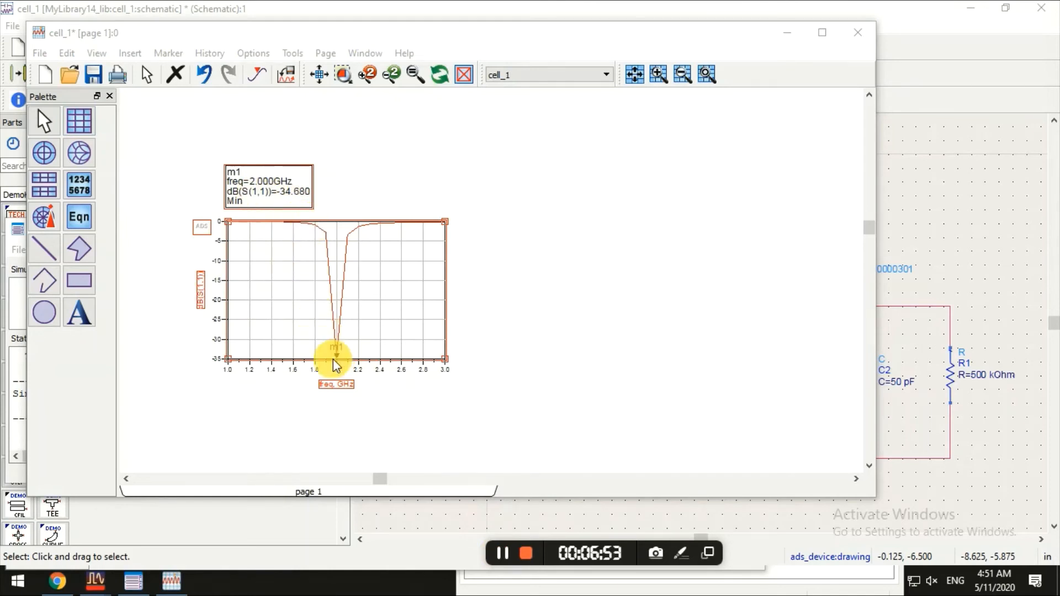
click(498, 553)
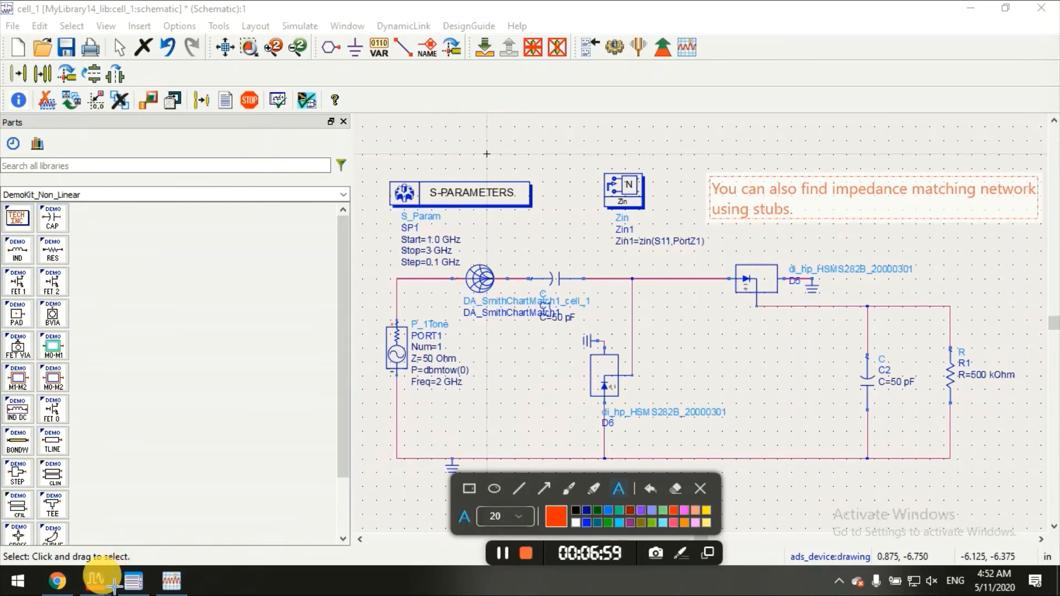
Clear the schematic annotation, switch to the Smith Chart Utility and add a series transmission line of about 50 degrees at the load.
click(699, 488)
mouse_move(94, 587)
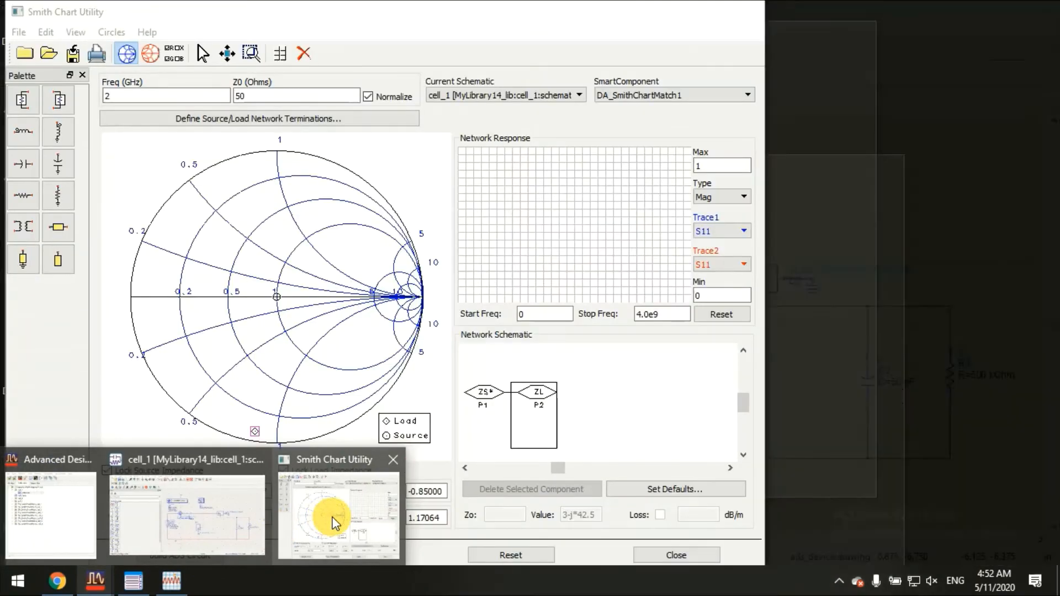
click(331, 516)
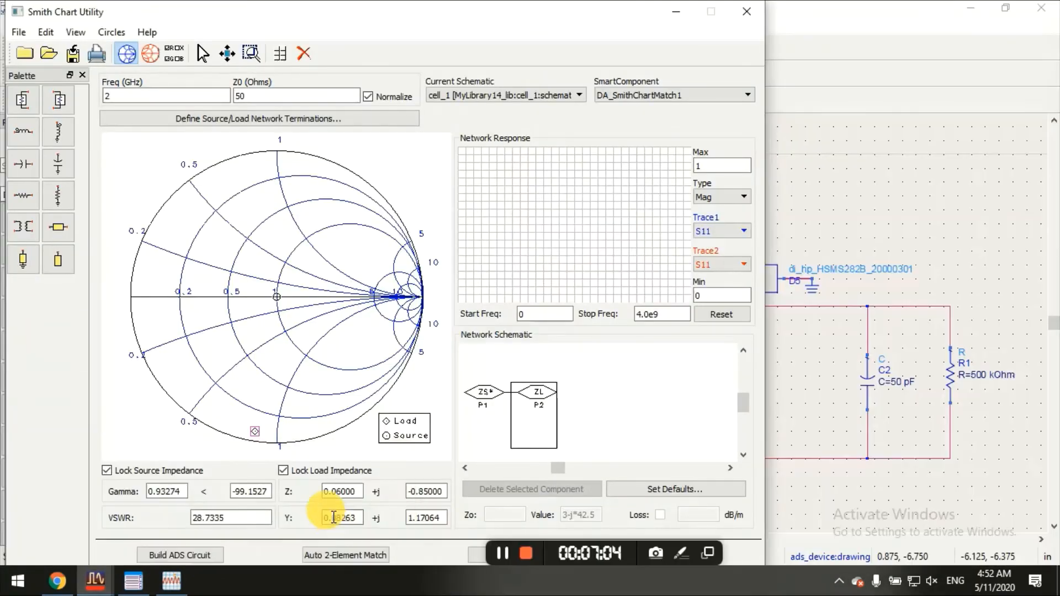
click(60, 236)
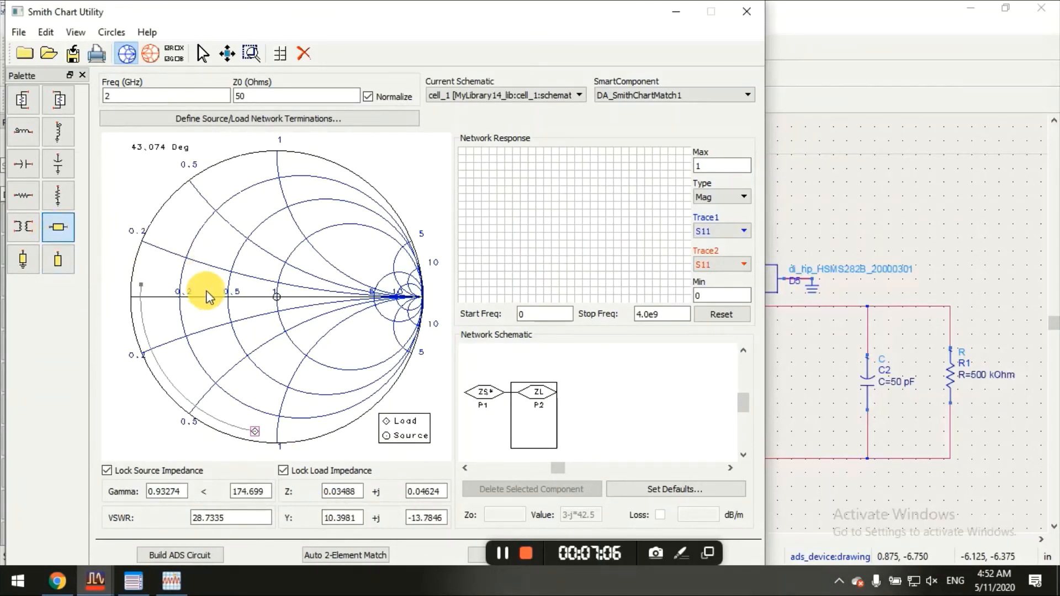
click(182, 258)
Add a shunt open-circuit stub towards the source and tune the line to 51.049 degrees and the stub to 79.026 degrees.
click(58, 263)
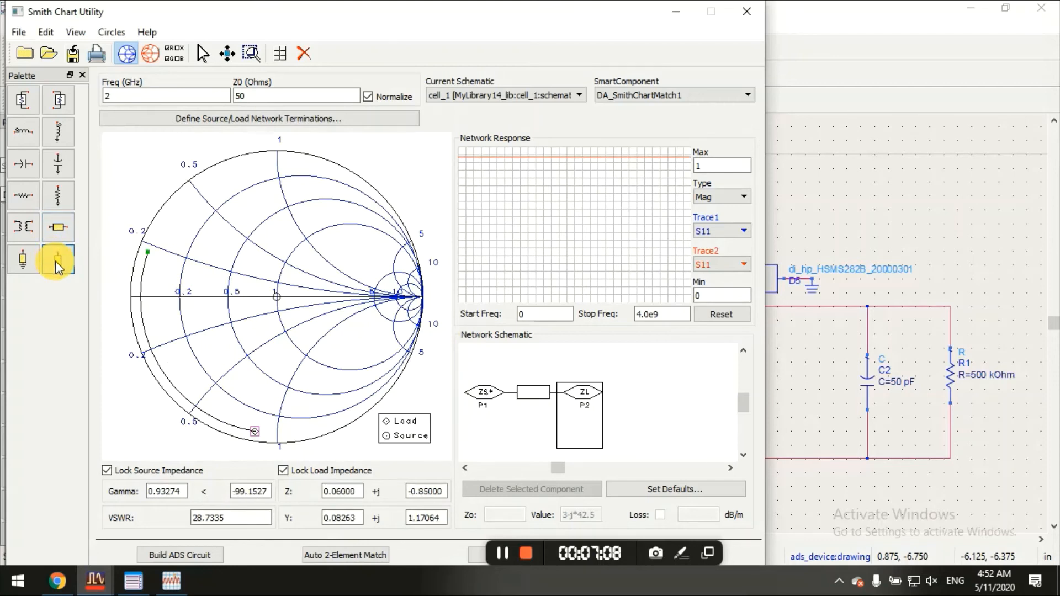
click(260, 297)
click(148, 253)
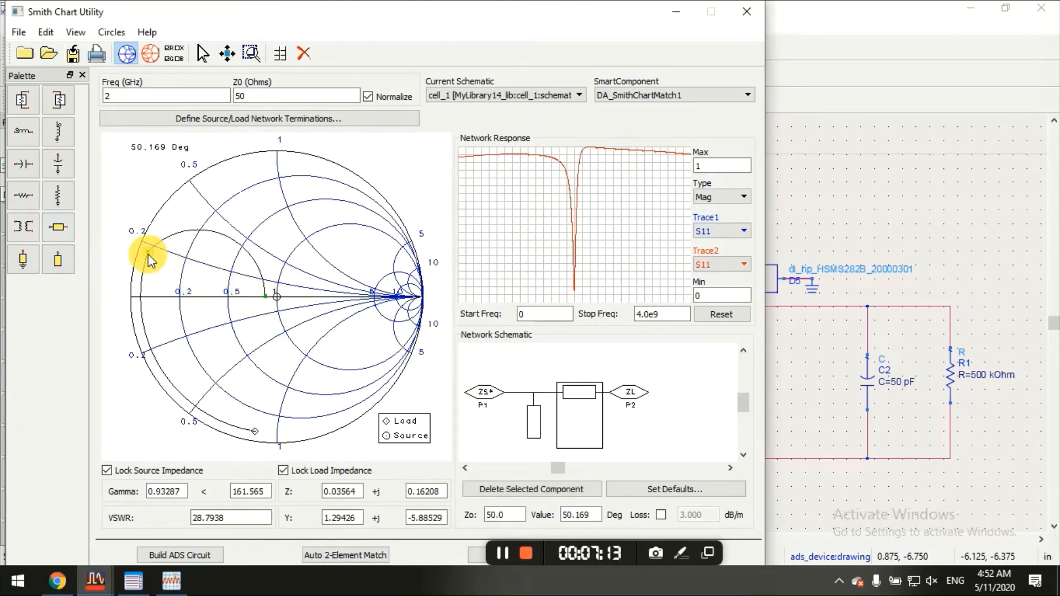
drag(148, 254, 158, 250)
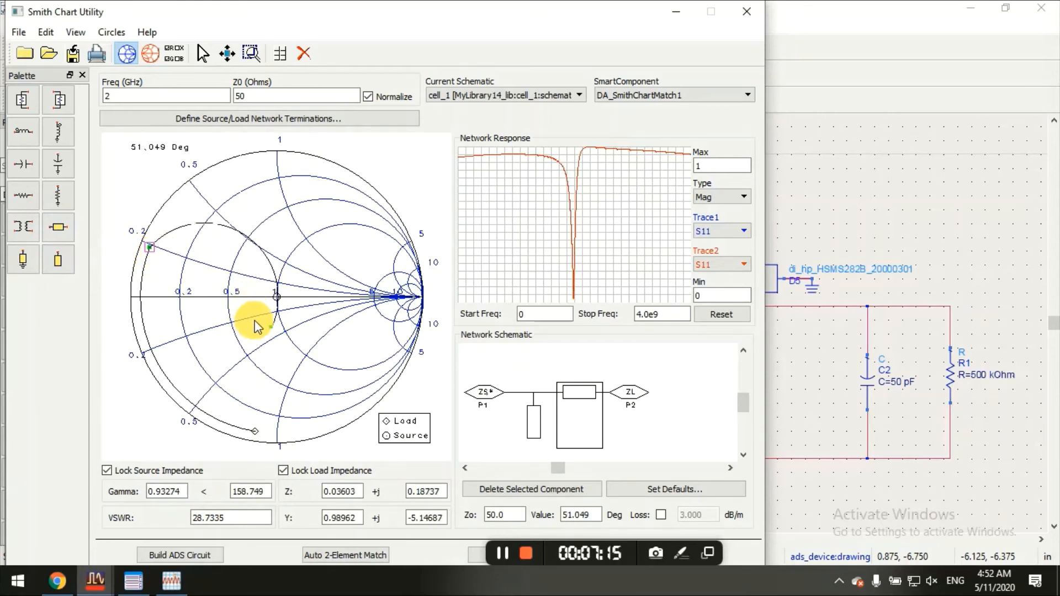
drag(268, 328, 276, 297)
Place the annotation "Now build ads circuit" over the network schematic and clear it again.
click(682, 553)
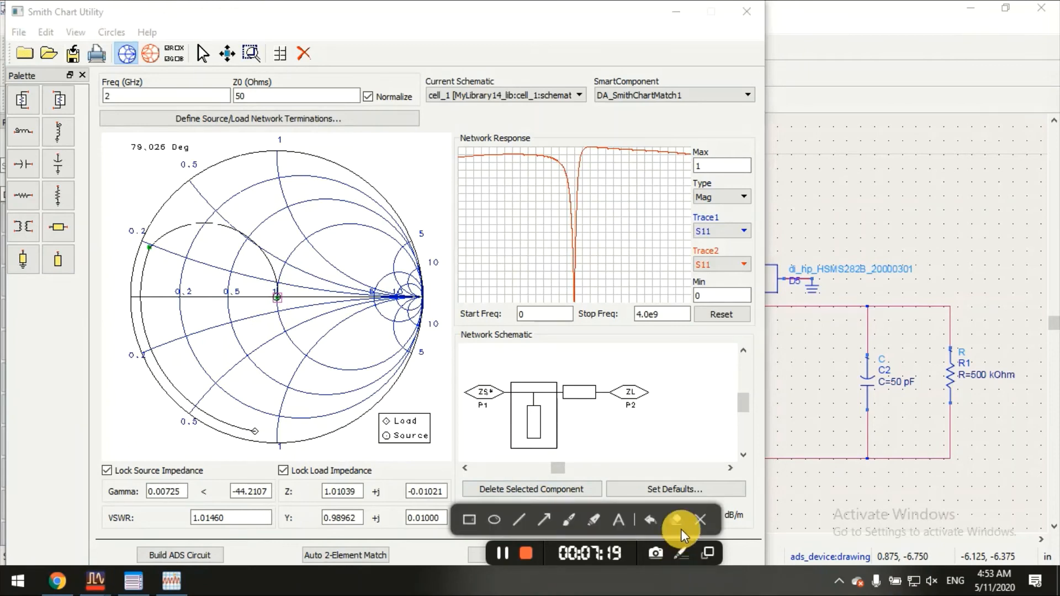
click(614, 519)
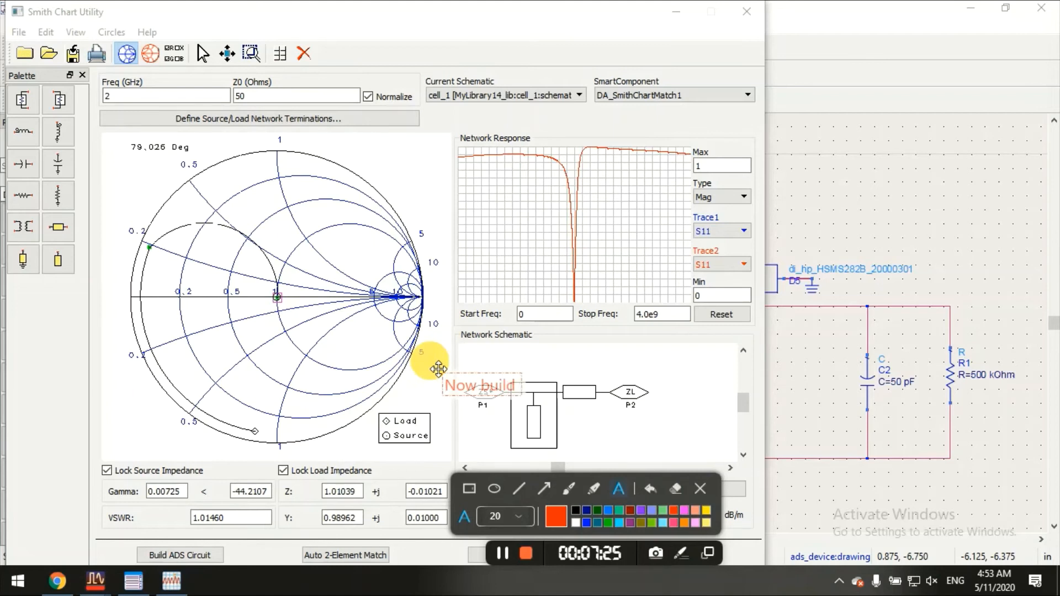
text(ds circu)
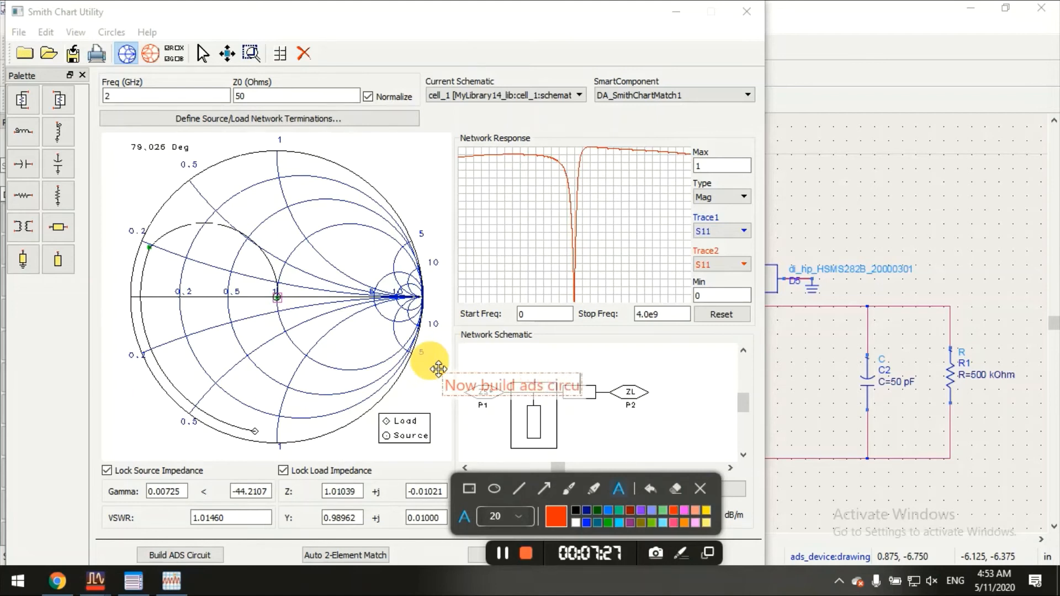
text(it)
click(628, 345)
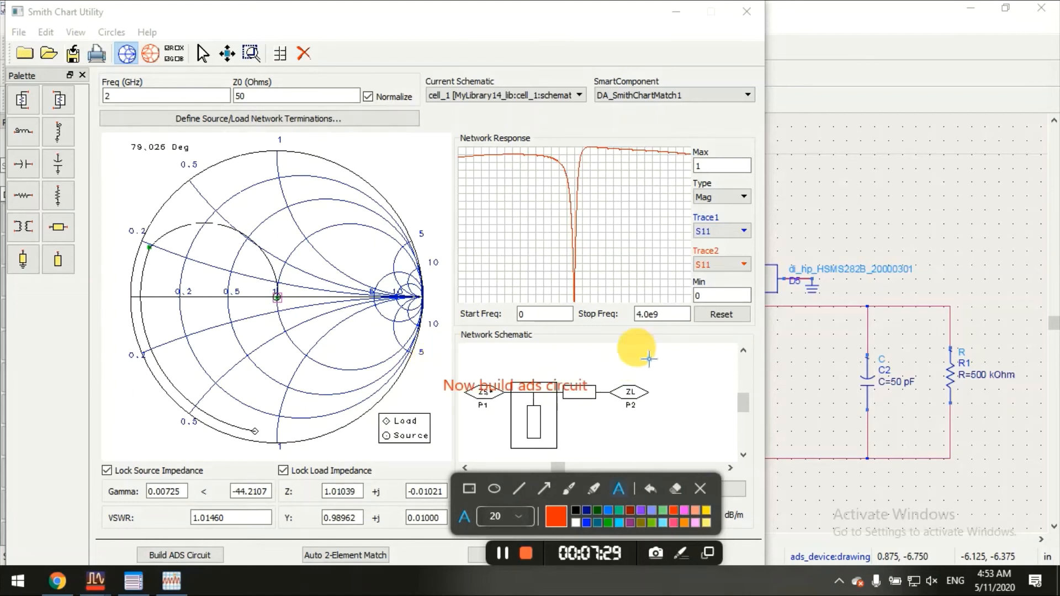
click(704, 492)
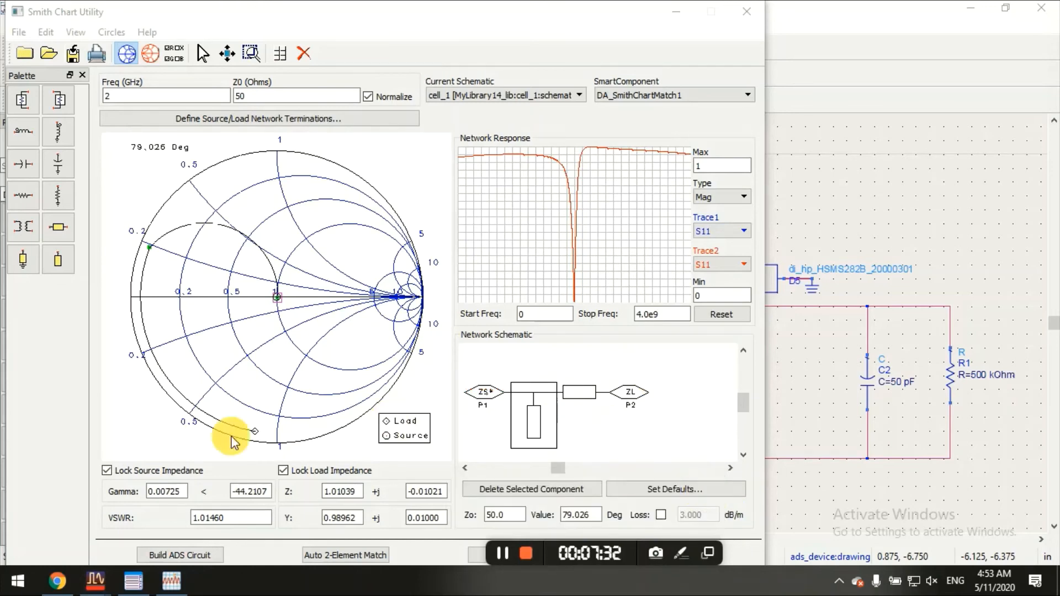
Build the ADS circuit from the stub network, inspect the transmission lines in the generated subcircuit and return to the main schematic.
click(162, 556)
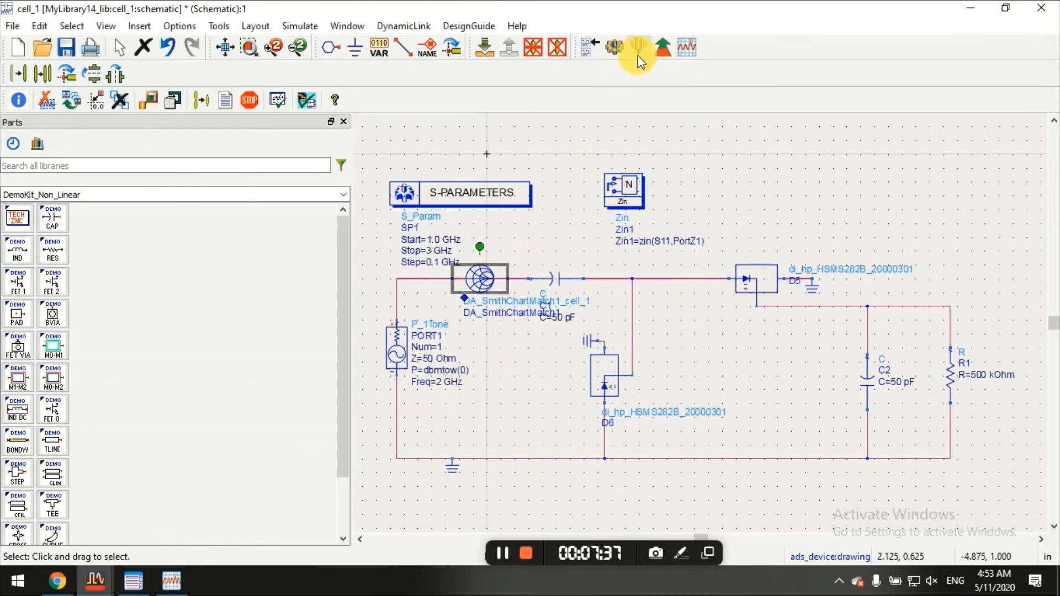
click(476, 49)
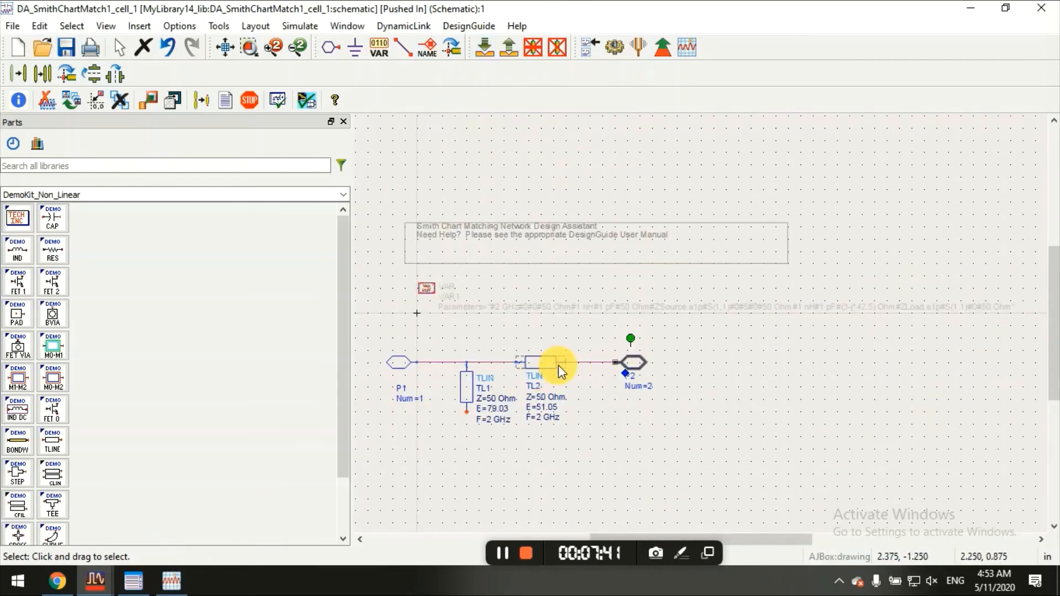
click(504, 49)
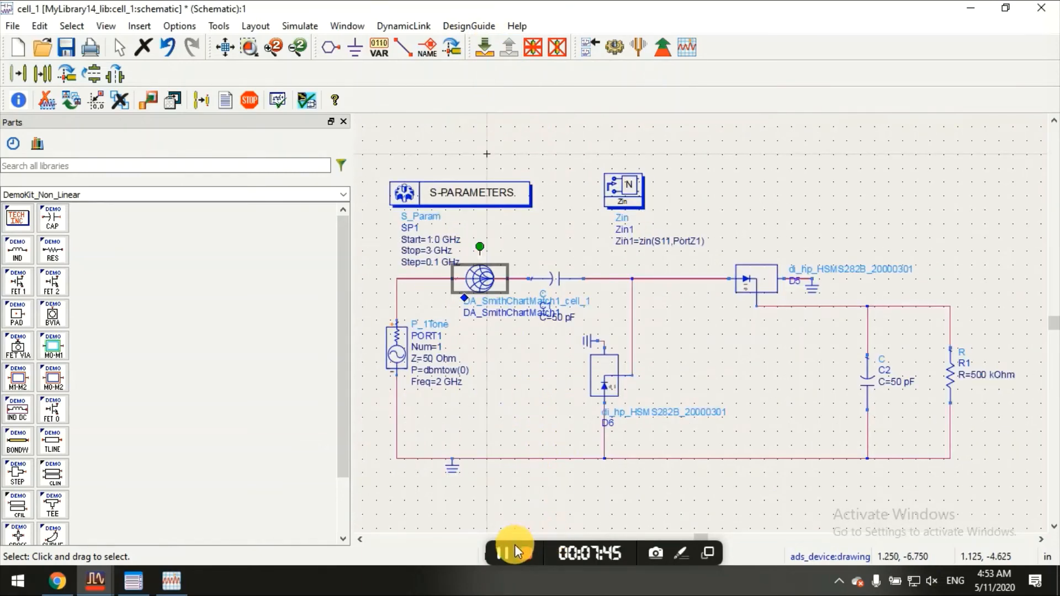
Simulate the rectifier with the stub matching network and cut the existing dB(S(1,1)) plot from the data display.
click(500, 554)
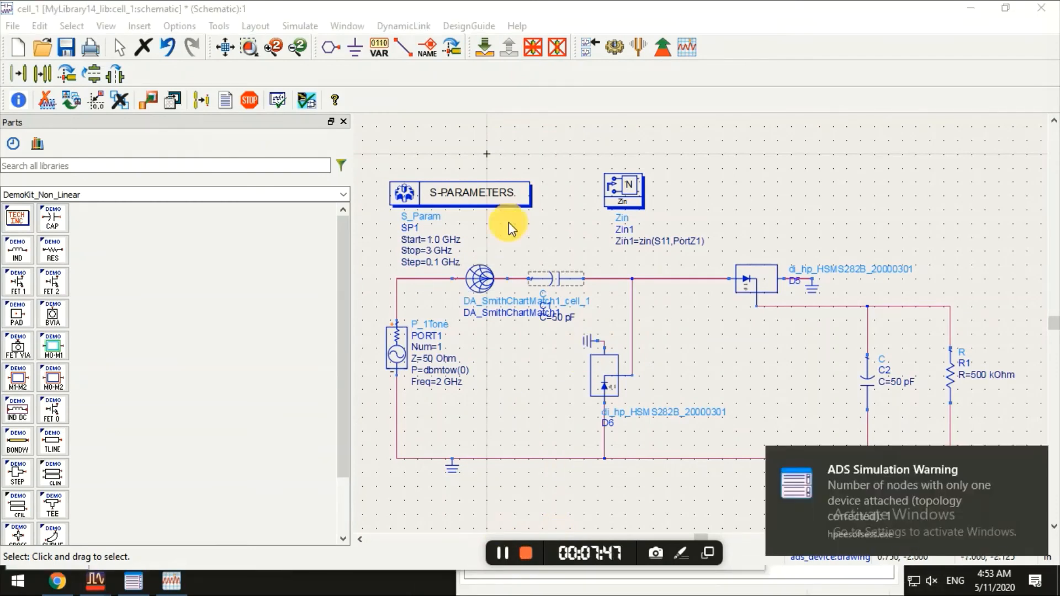
click(613, 48)
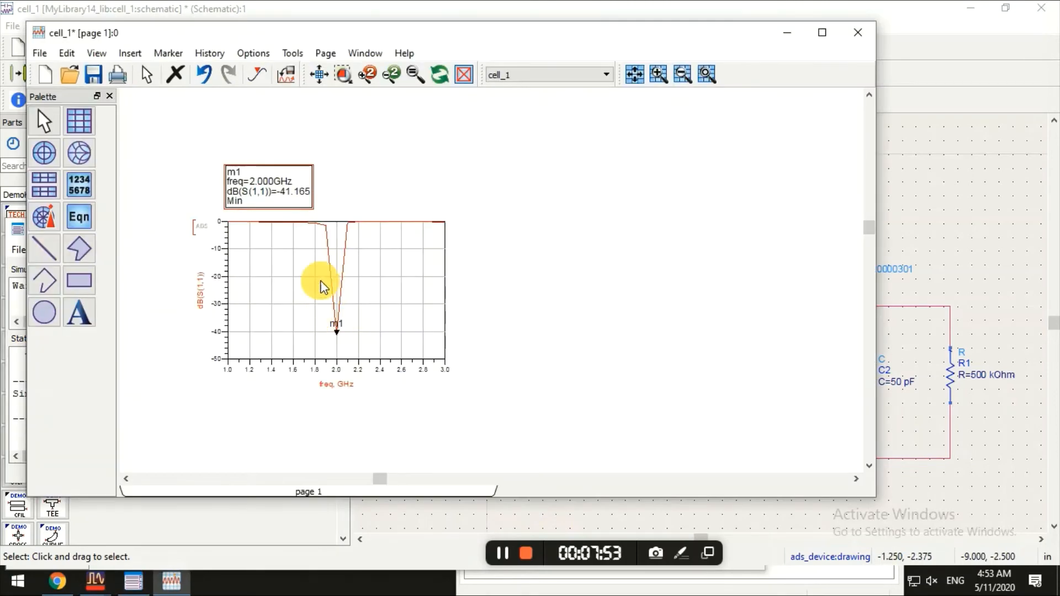
right_click(279, 271)
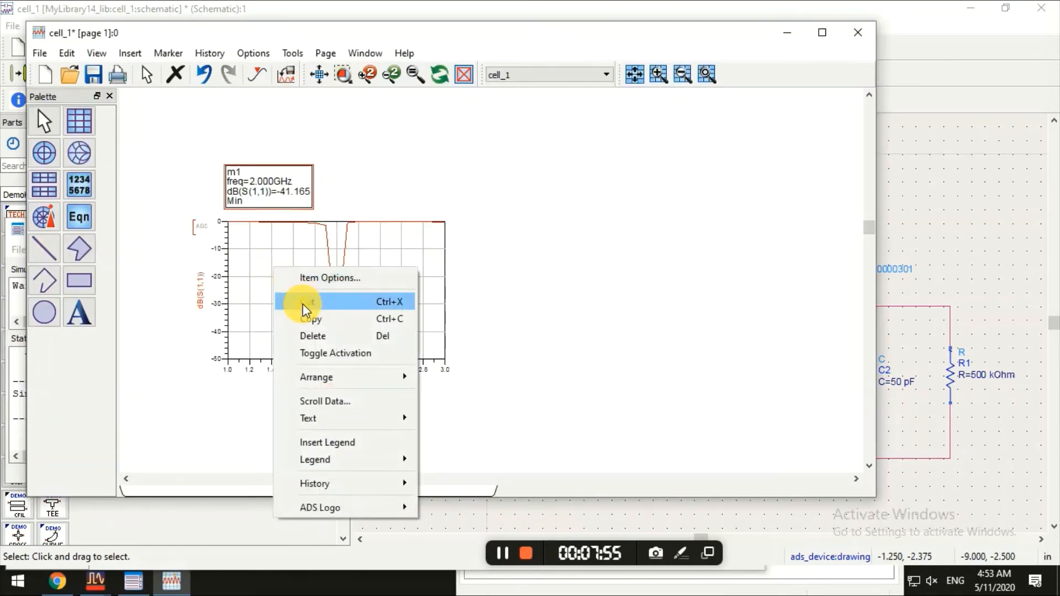
click(302, 300)
Insert a new rectangular plot on the data display page with the S(1,1) trace in dB.
click(79, 125)
click(276, 183)
click(303, 267)
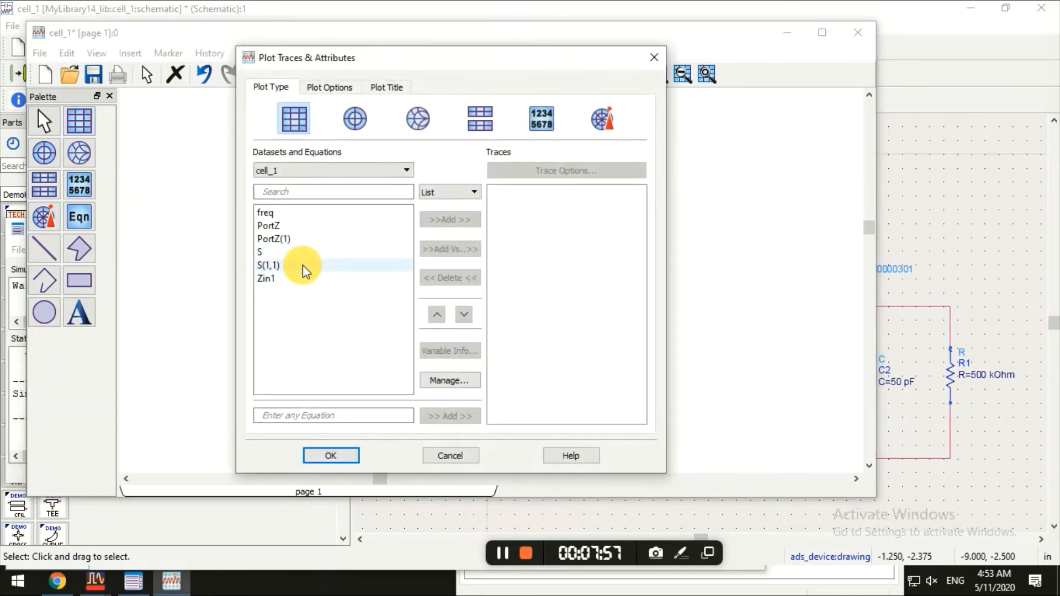
click(432, 235)
click(416, 365)
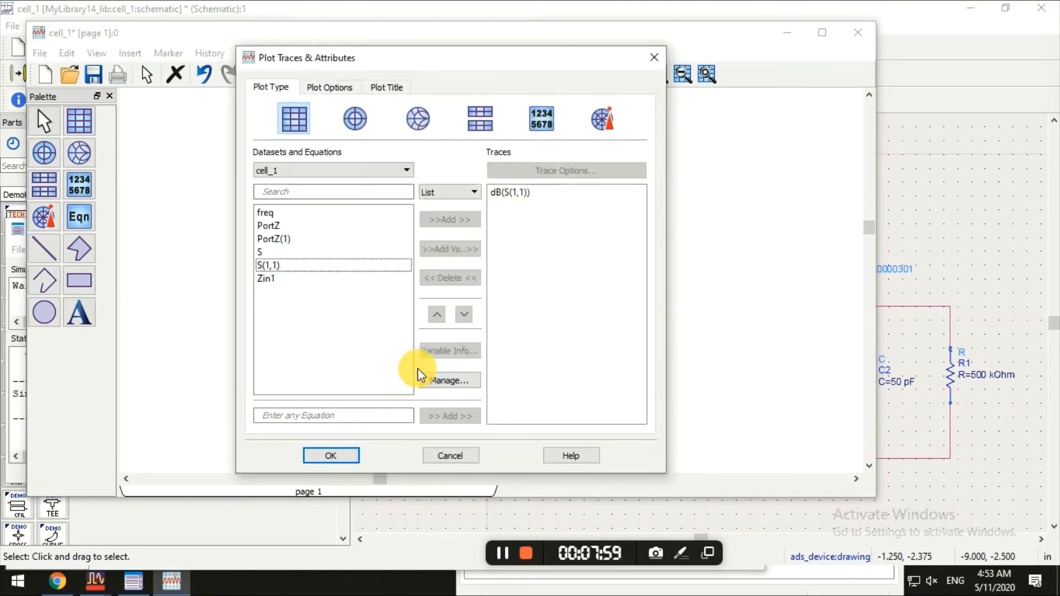
click(333, 454)
Add a minimum marker to the dB(S(1,1)) trace on the new plot.
click(167, 53)
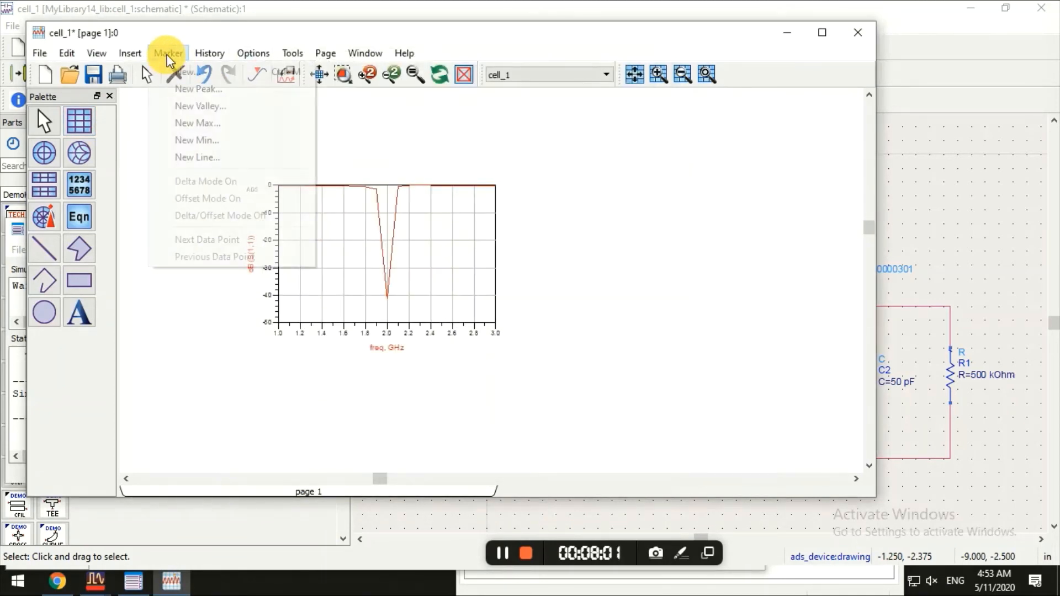
click(195, 141)
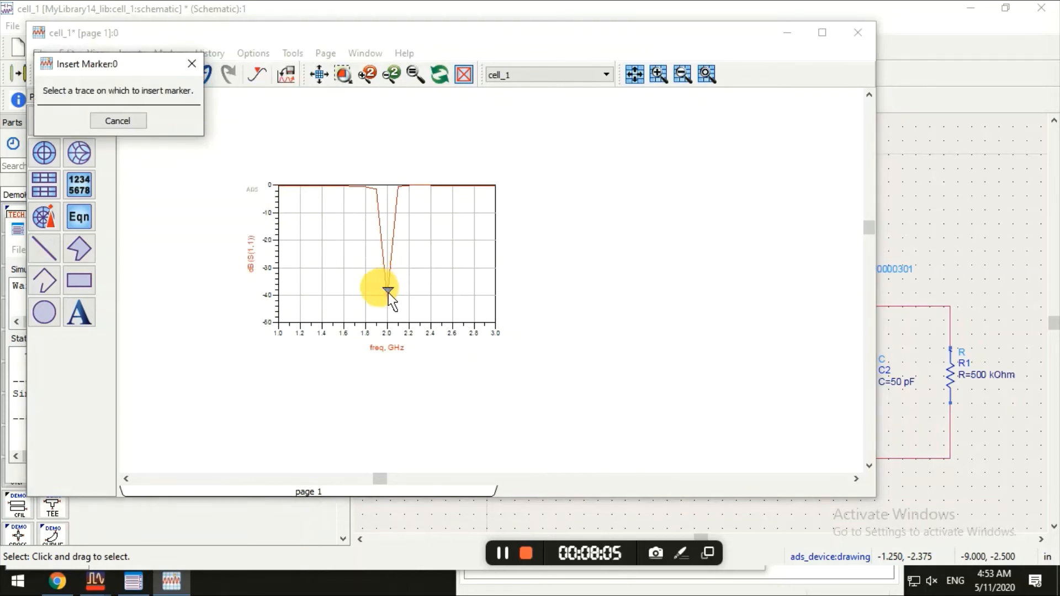
click(388, 292)
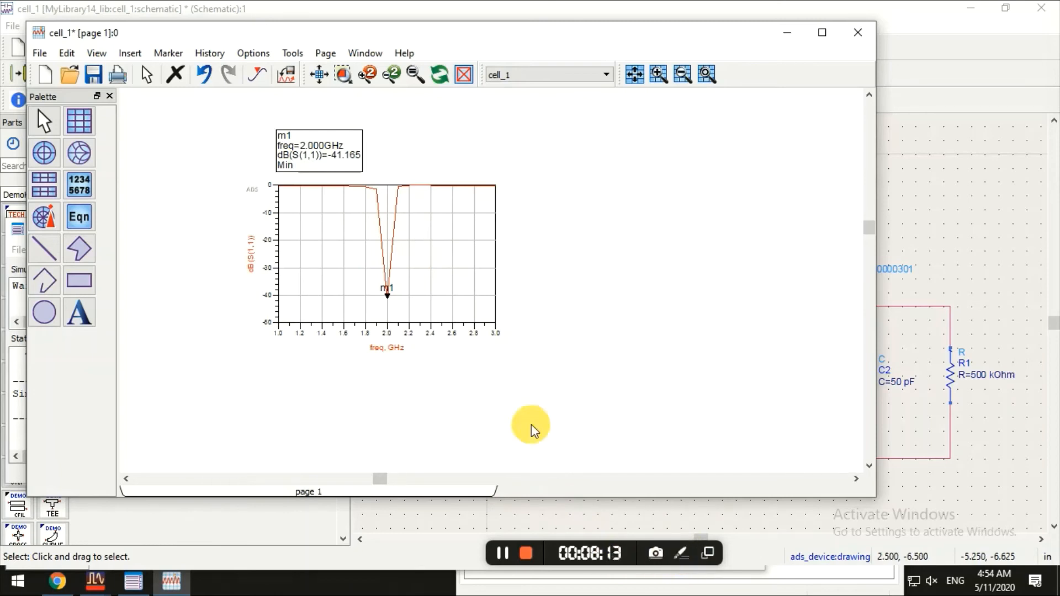
click(501, 552)
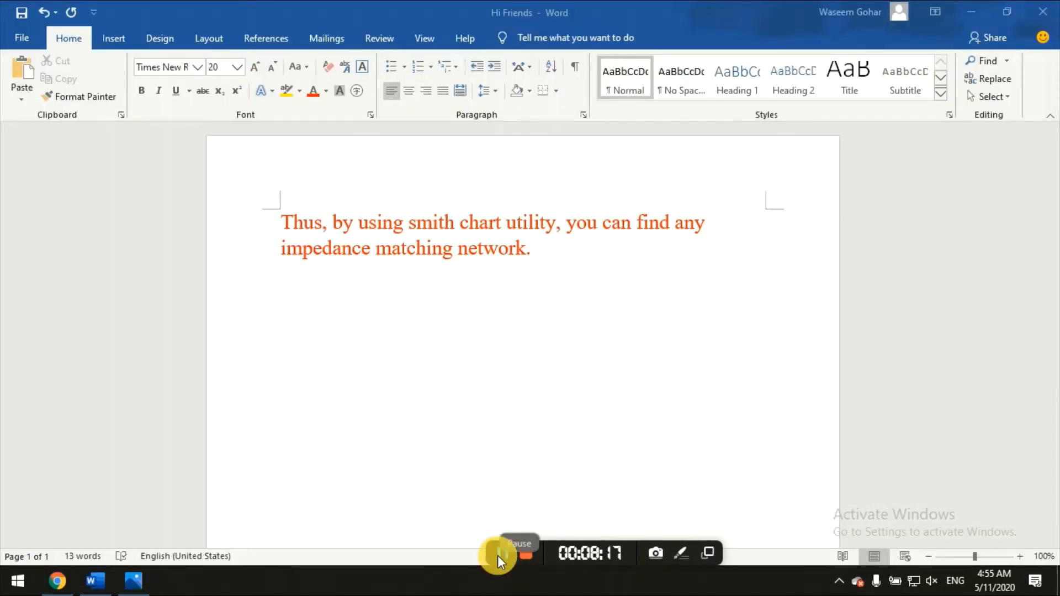
click(498, 556)
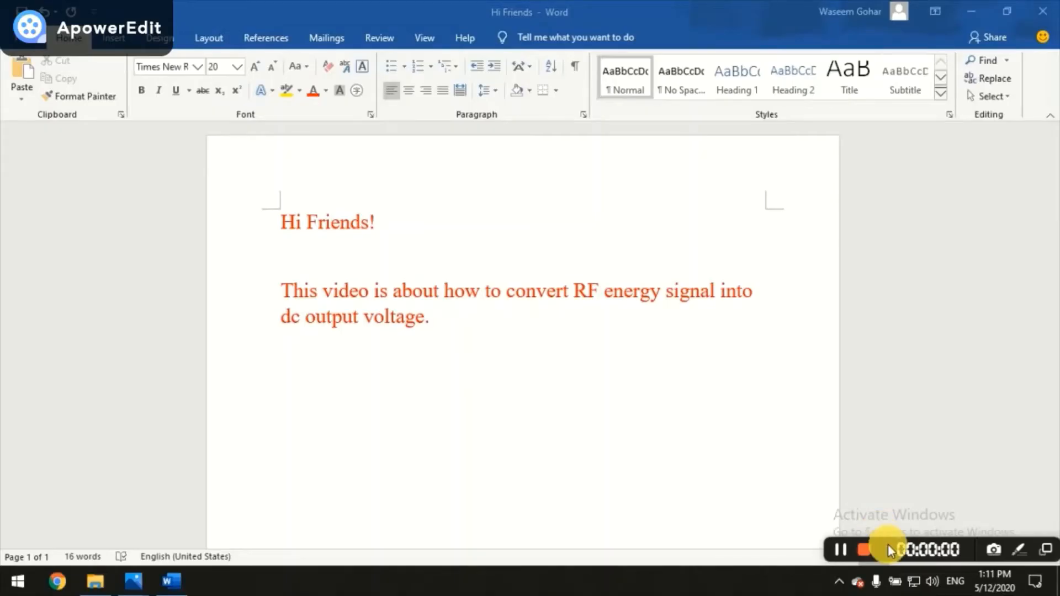
drag(888, 549, 587, 532)
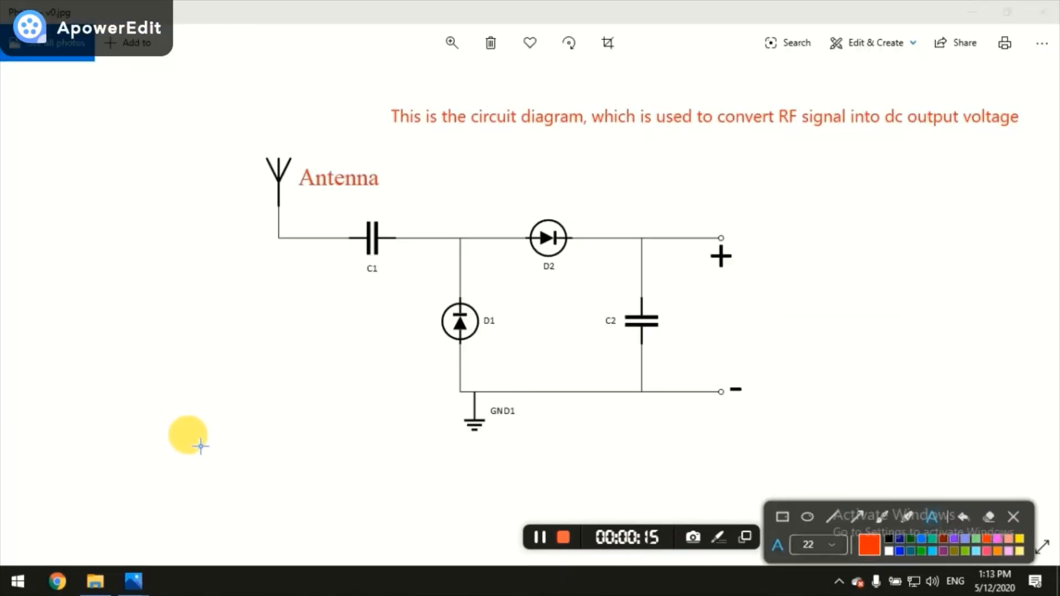
Add a red text annotation below the circuit diagram reading "C1=0.22uF, C2=100uF, D1 & D2: 1N4148".
click(202, 448)
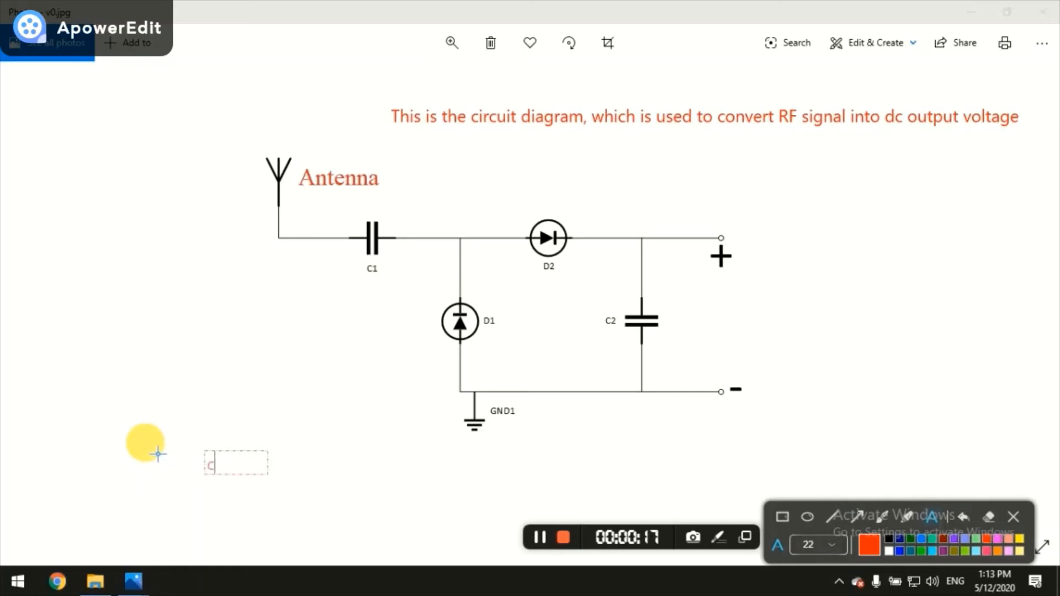
text(=0.22u)
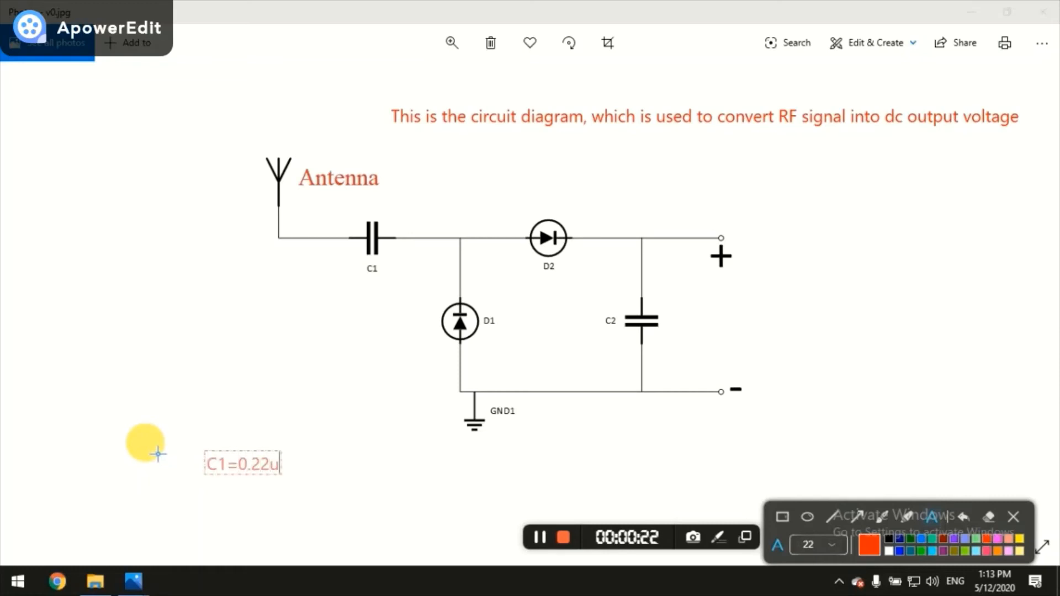
text(F, C2=100uF)
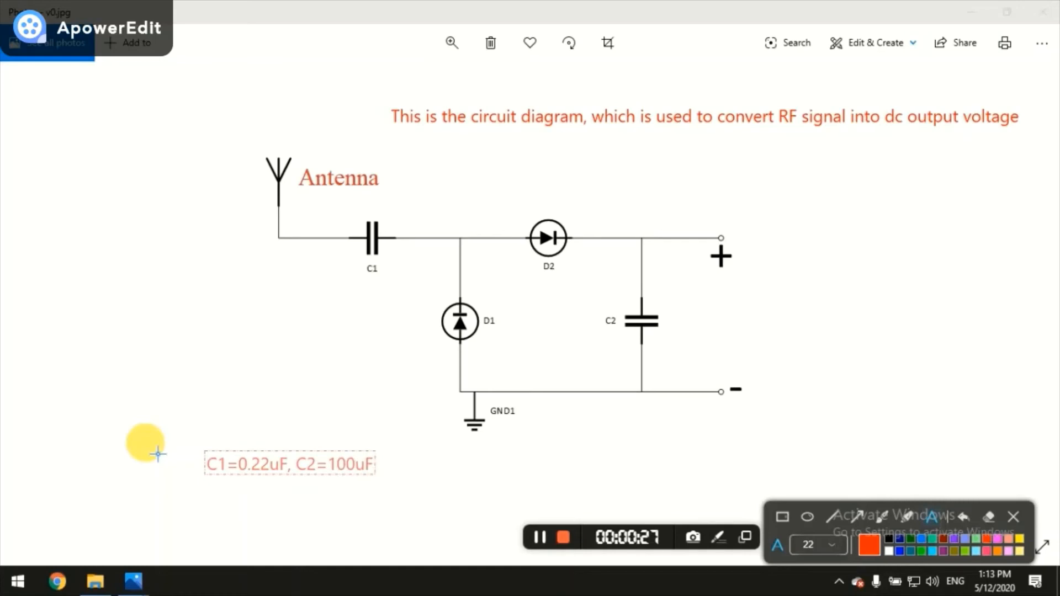
text(, D1 &)
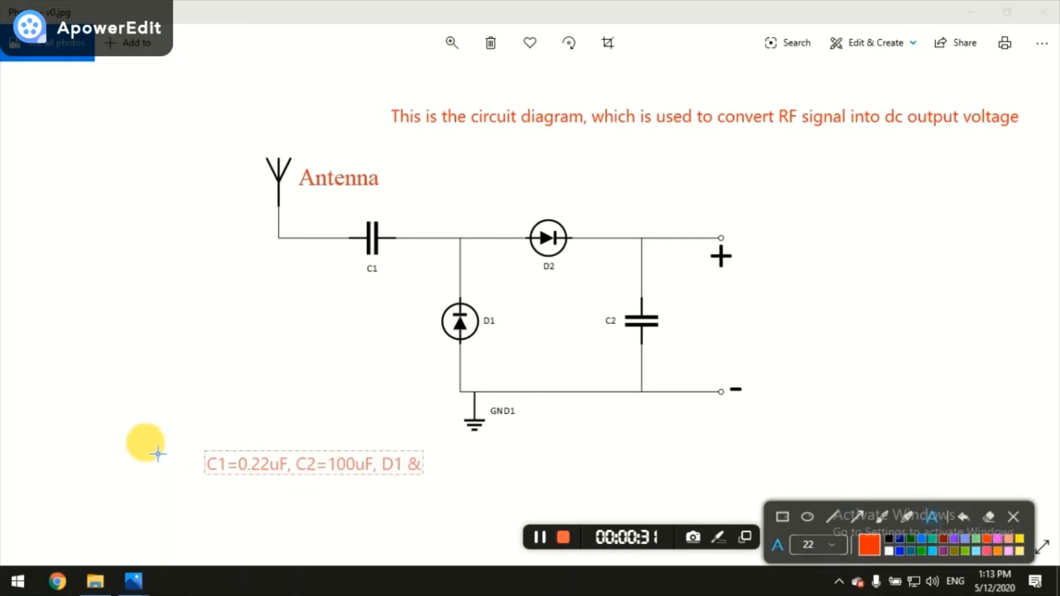
text( D2: )
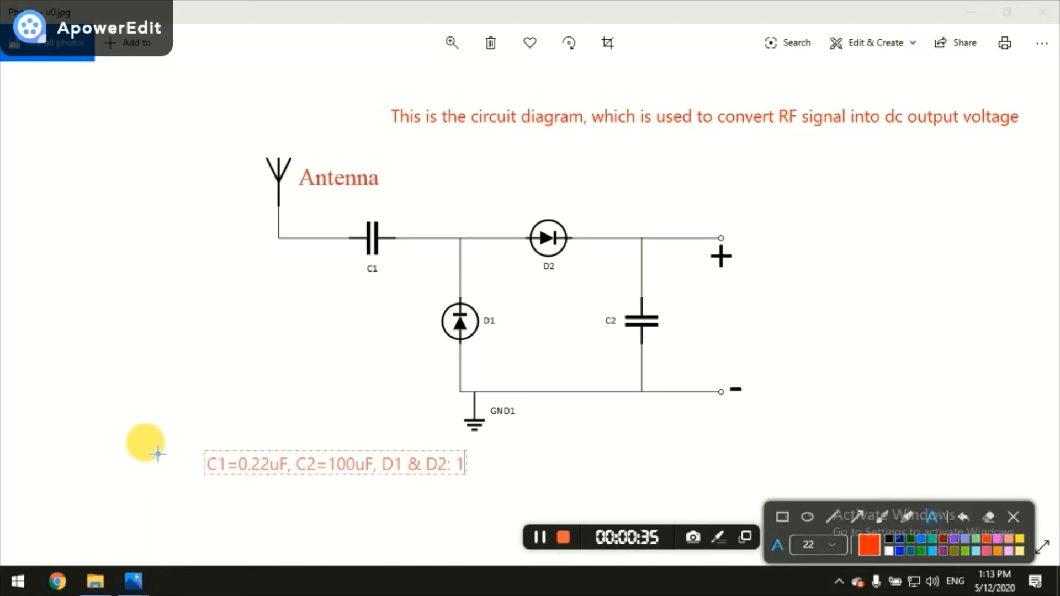
text(1N4148)
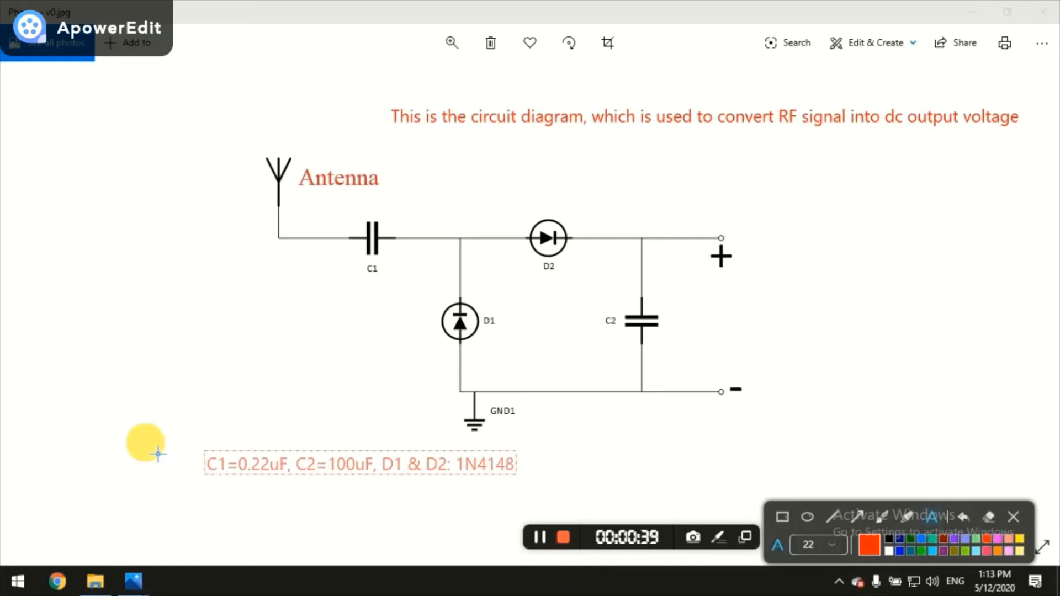
click(559, 440)
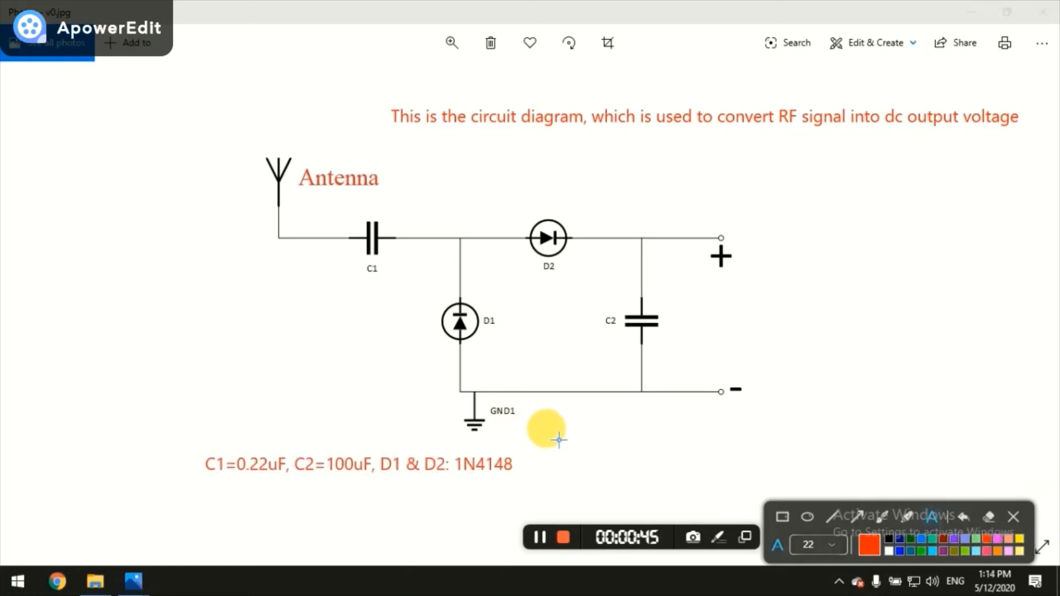